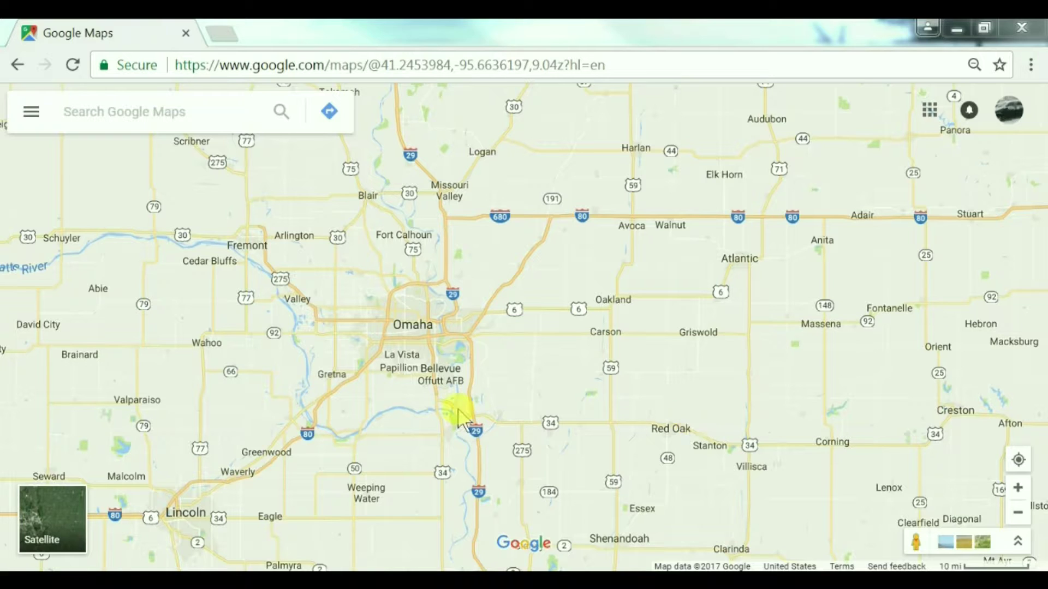
Step: Select Omaha and frame its red-outlined city limits, including Elkhorn, on the map
left_click(423, 329)
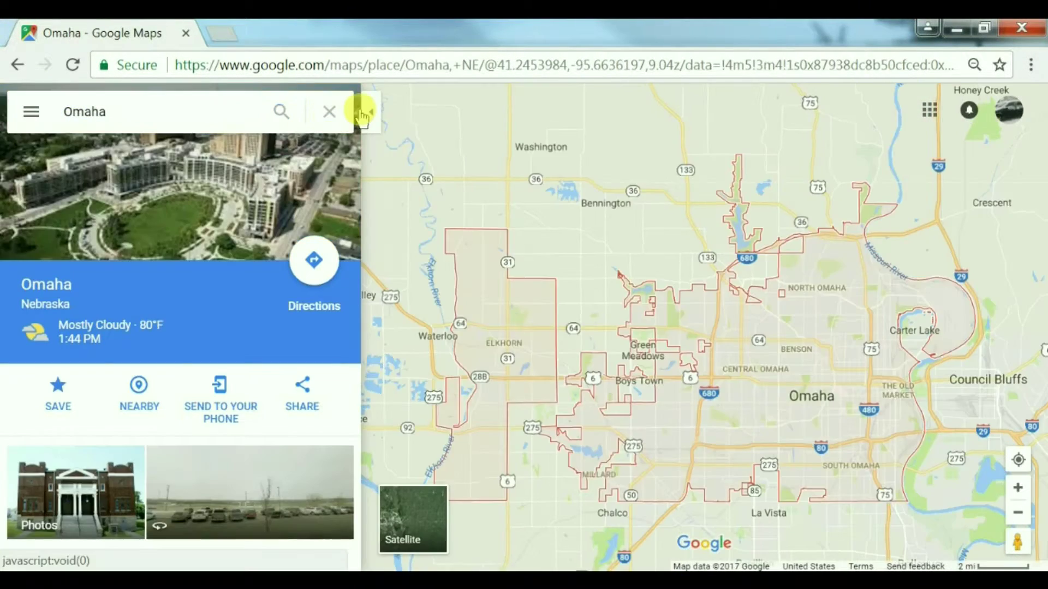
left_click(362, 109)
left_click_drag(558, 240, 246, 192)
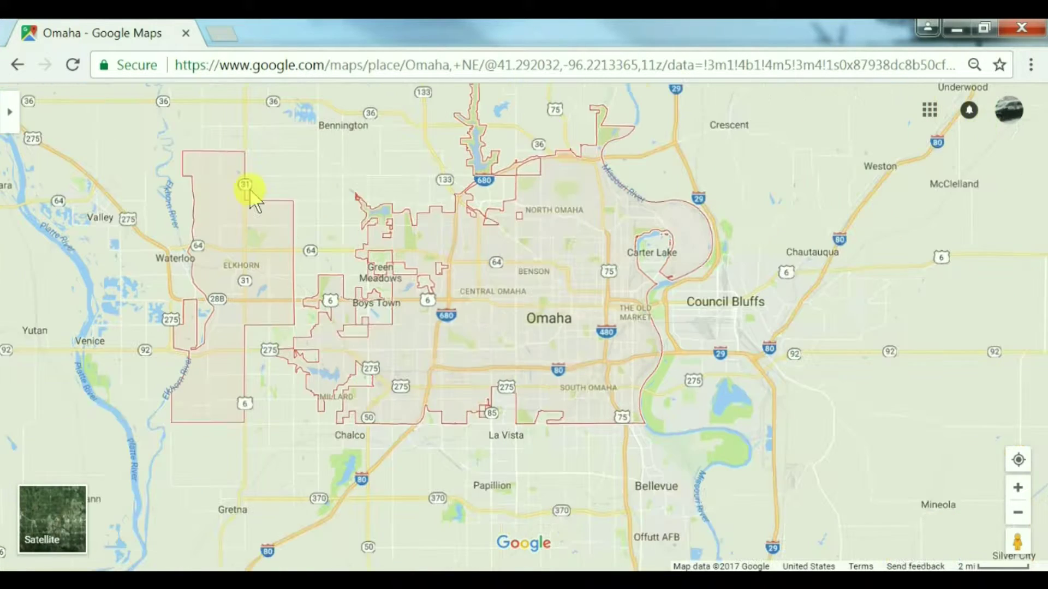
scroll(245, 196, "down", 1)
scroll(428, 417, "down", 2)
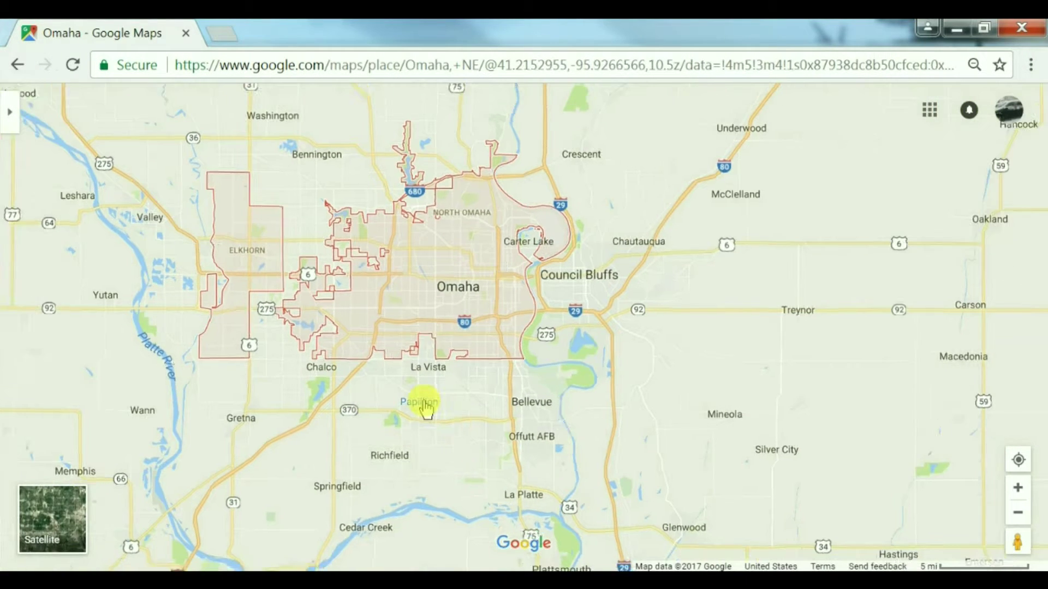
left_click_drag(367, 415, 422, 459)
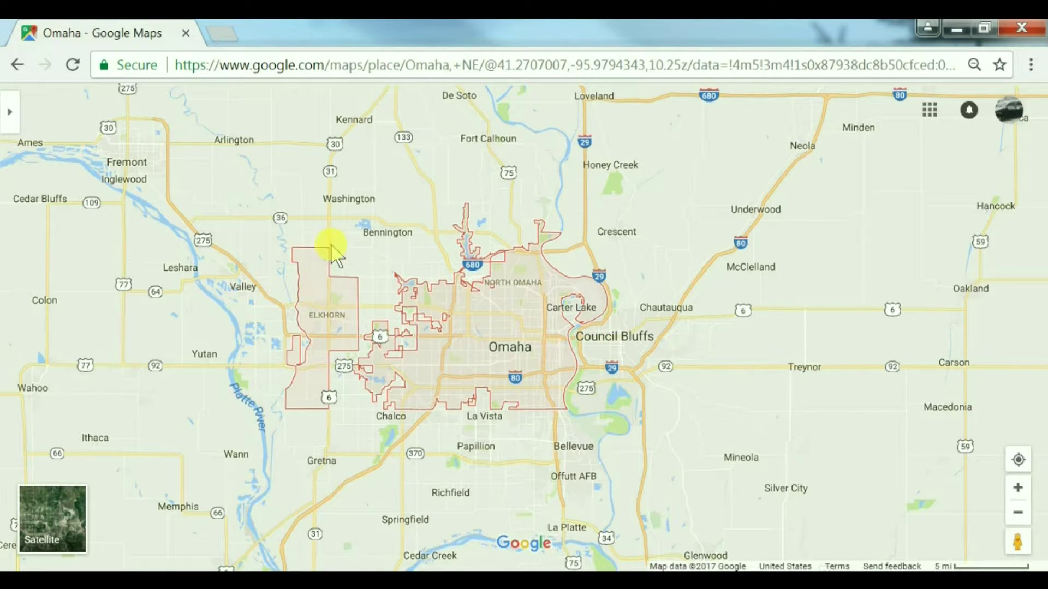
Step: From the menu's Your places, go to the Maps list and create a new custom map
left_click_drag(356, 225, 401, 178)
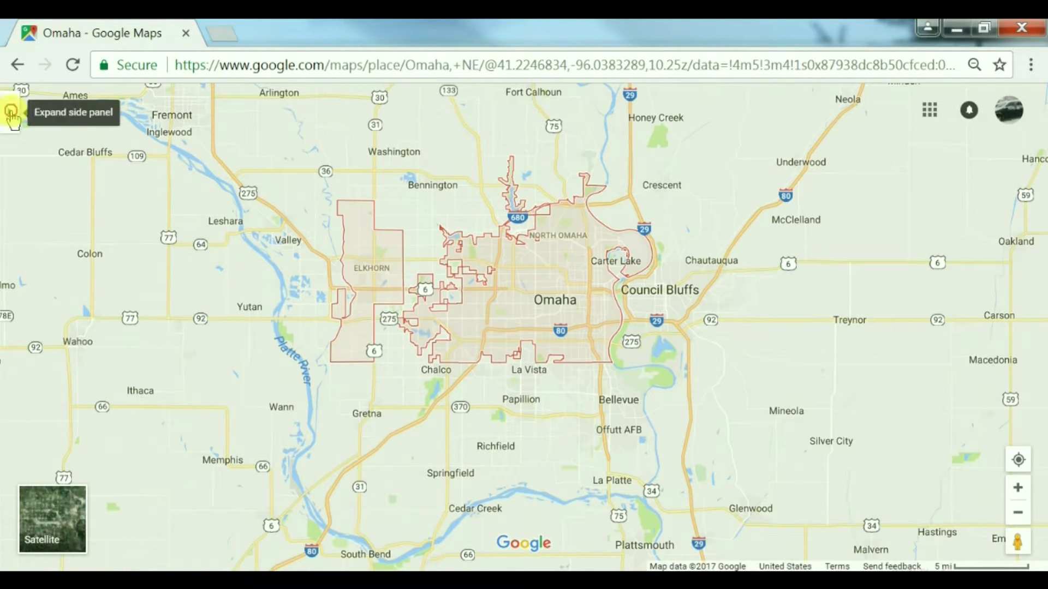
left_click(8, 115)
left_click(28, 114)
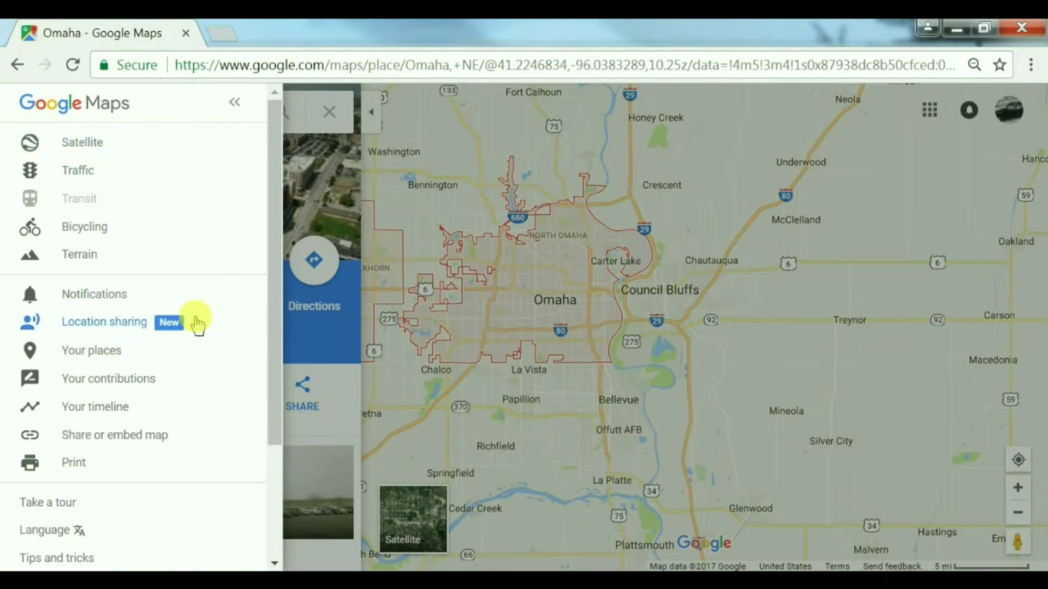
left_click(115, 352)
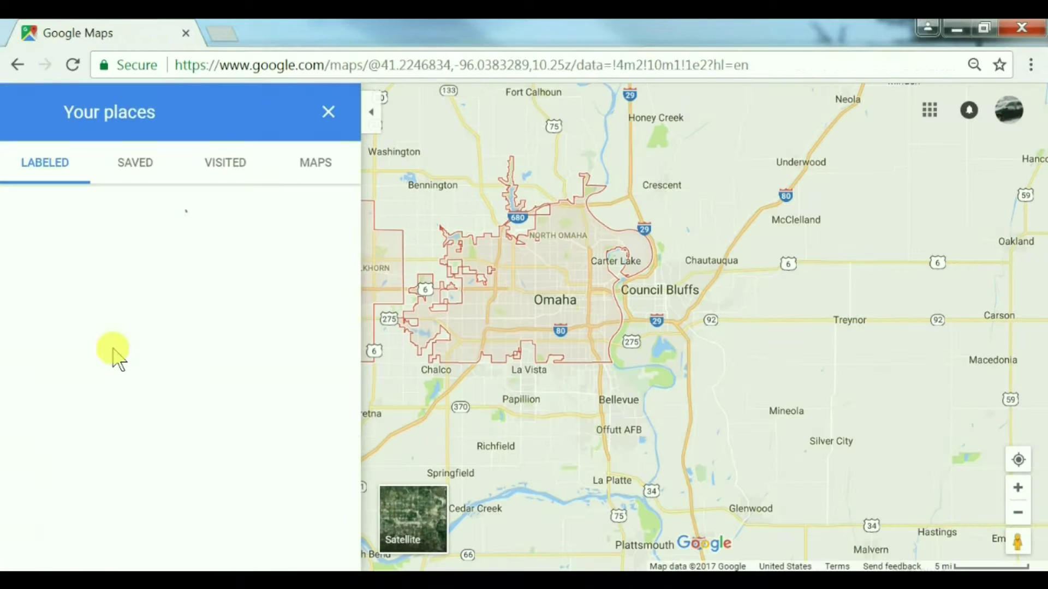
left_click(316, 169)
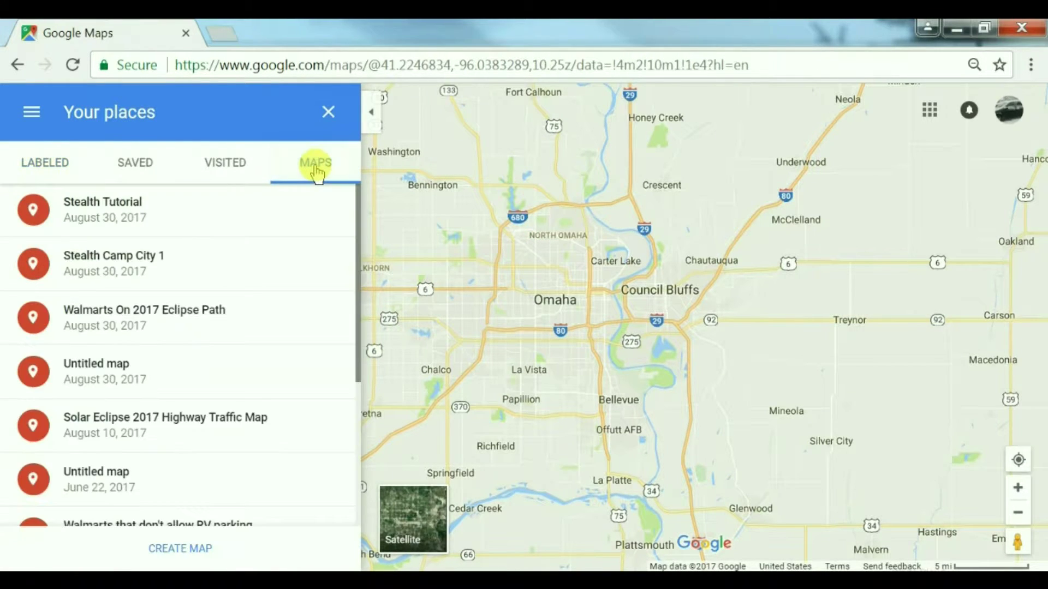
left_click(196, 548)
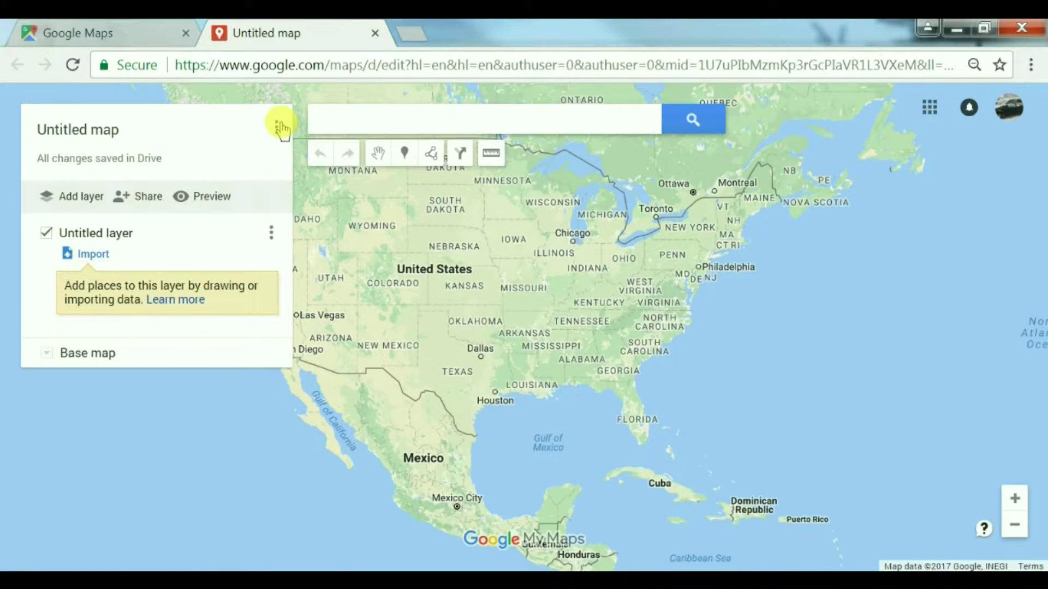
Step: Replace the title 'Untitled map' with '007 Map Exercise' and save it
left_click(279, 127)
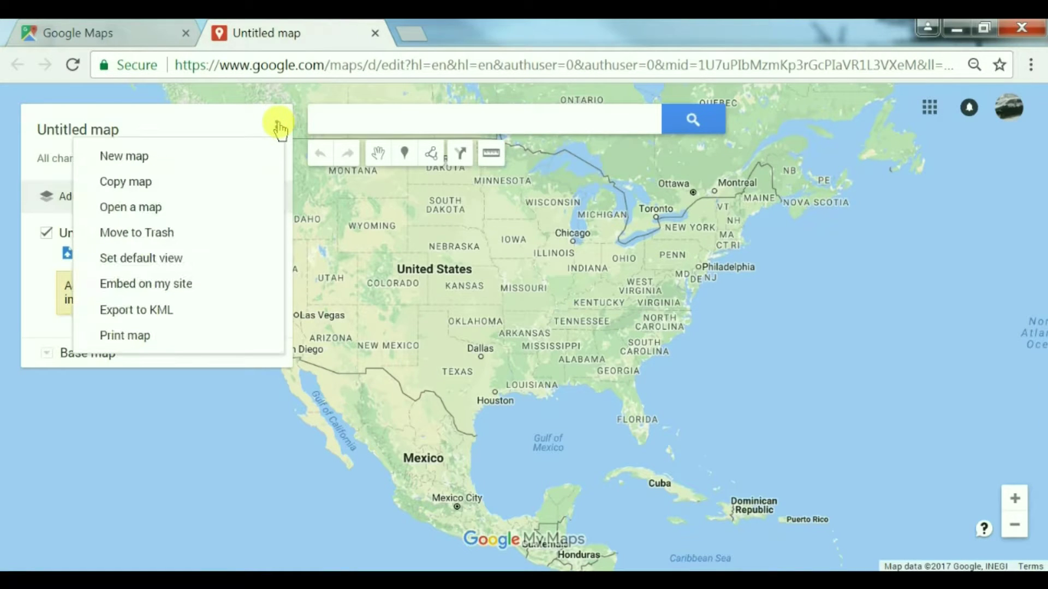
left_click(77, 129)
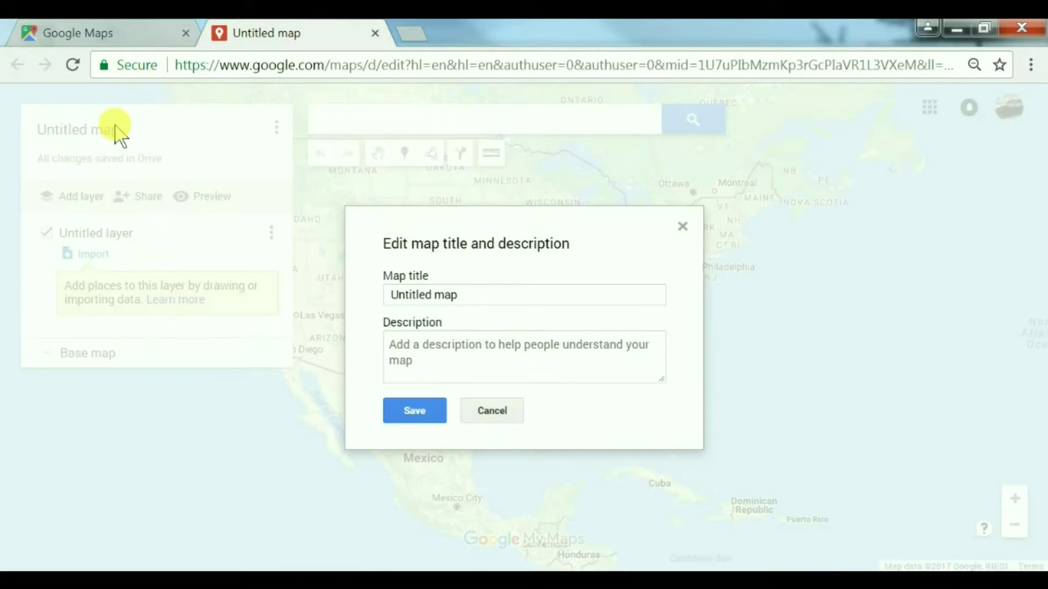
left_click_drag(456, 298, 373, 299)
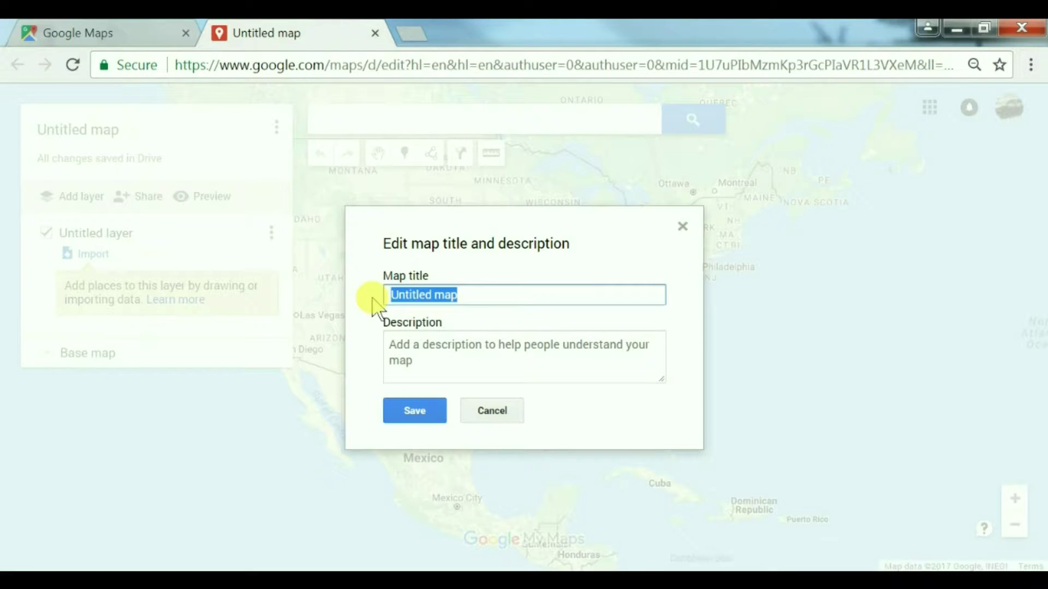
type("007 Map Exercise")
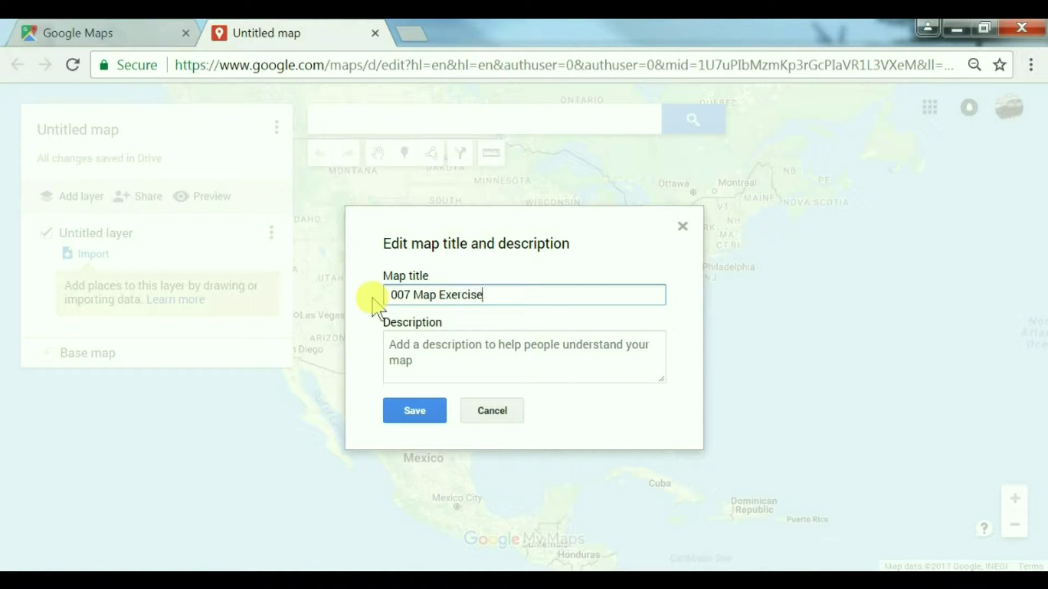
left_click(429, 413)
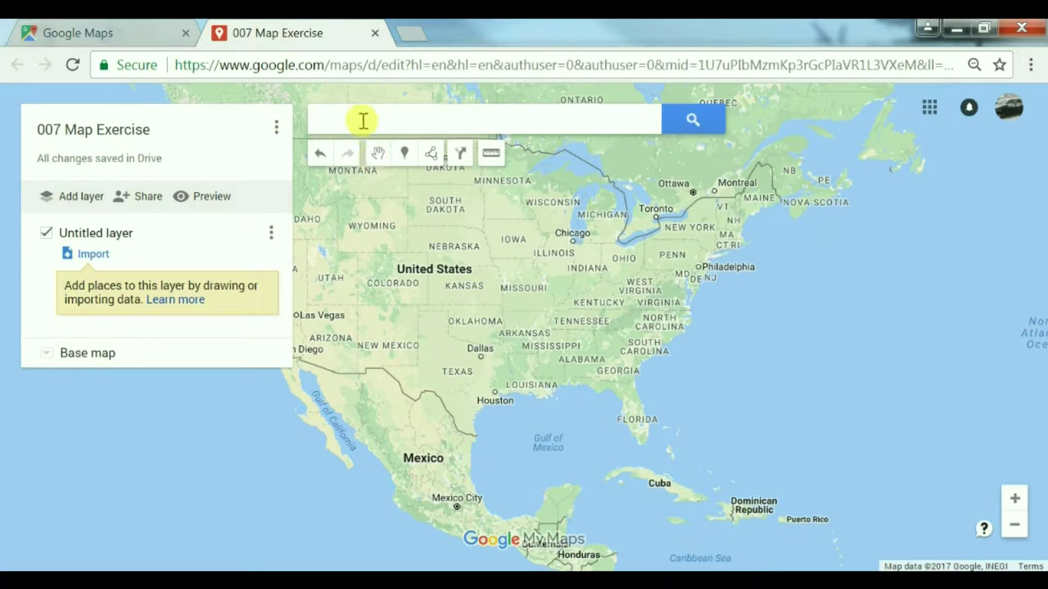
Step: Zoom and pan the map to the Omaha and Council Bluffs area
scroll(477, 302, "up", 2)
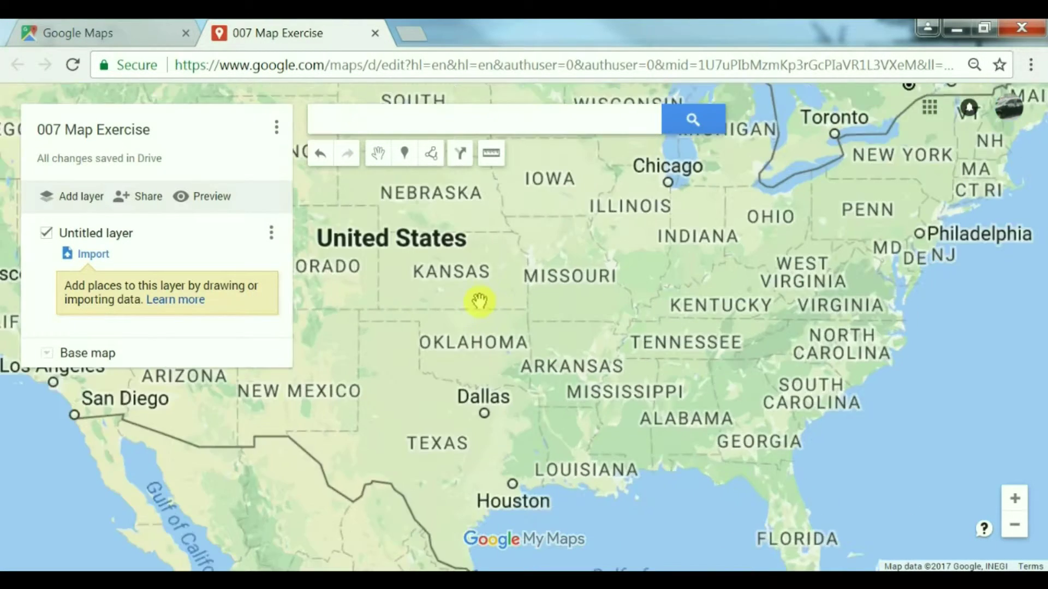
scroll(450, 375, "up", 3)
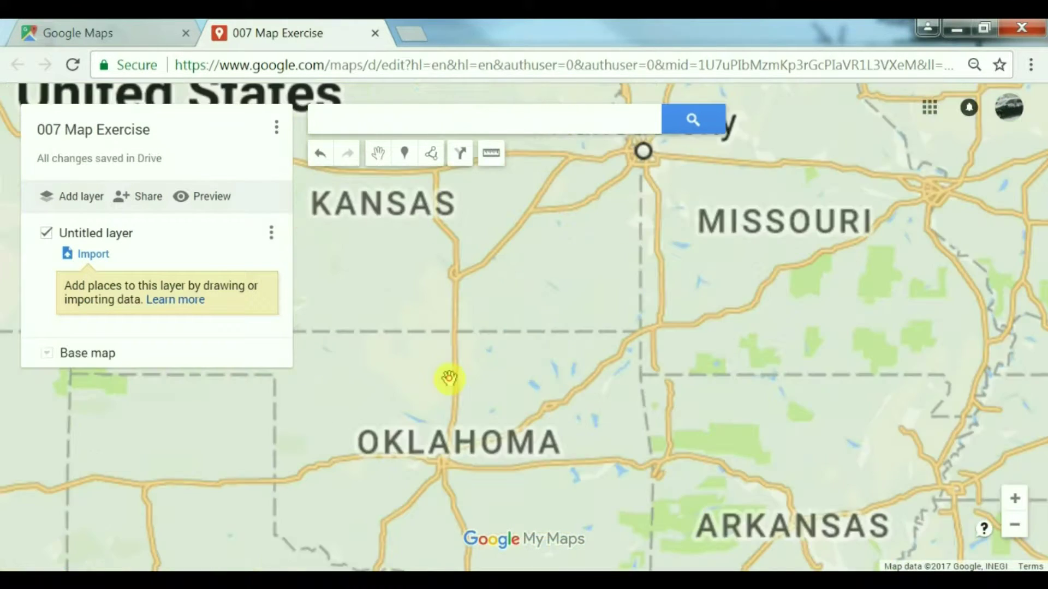
scroll(534, 339, "down", 2)
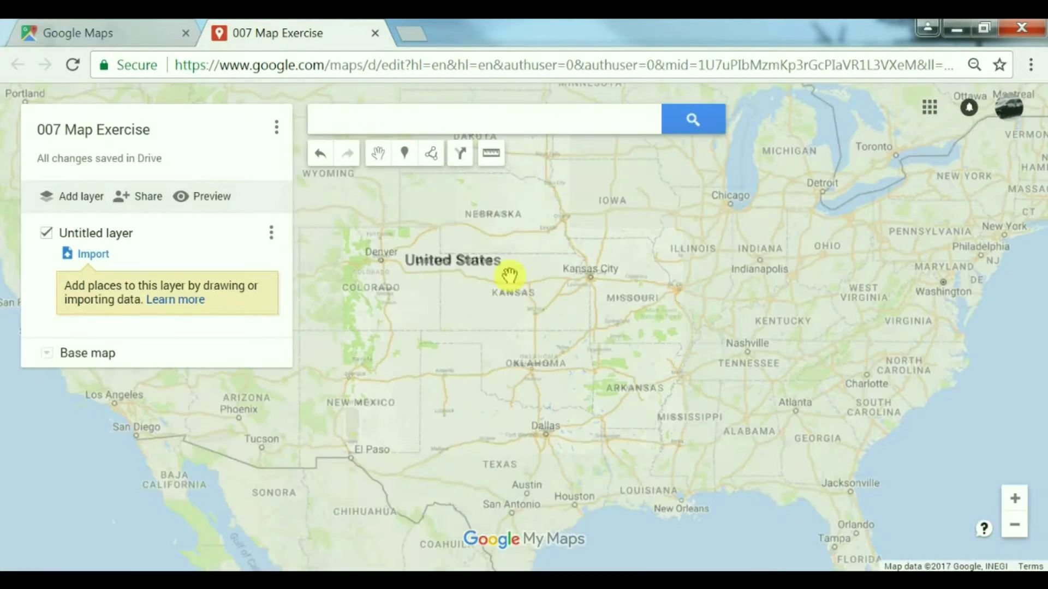
left_click_drag(491, 285, 551, 289)
scroll(625, 240, "up", 2)
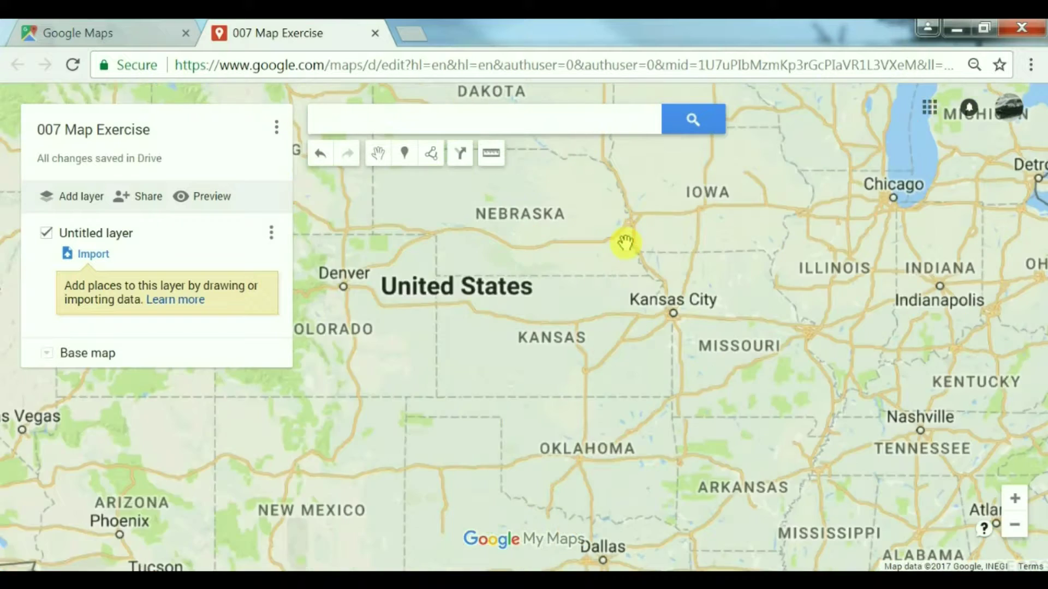
scroll(626, 241, "up", 4)
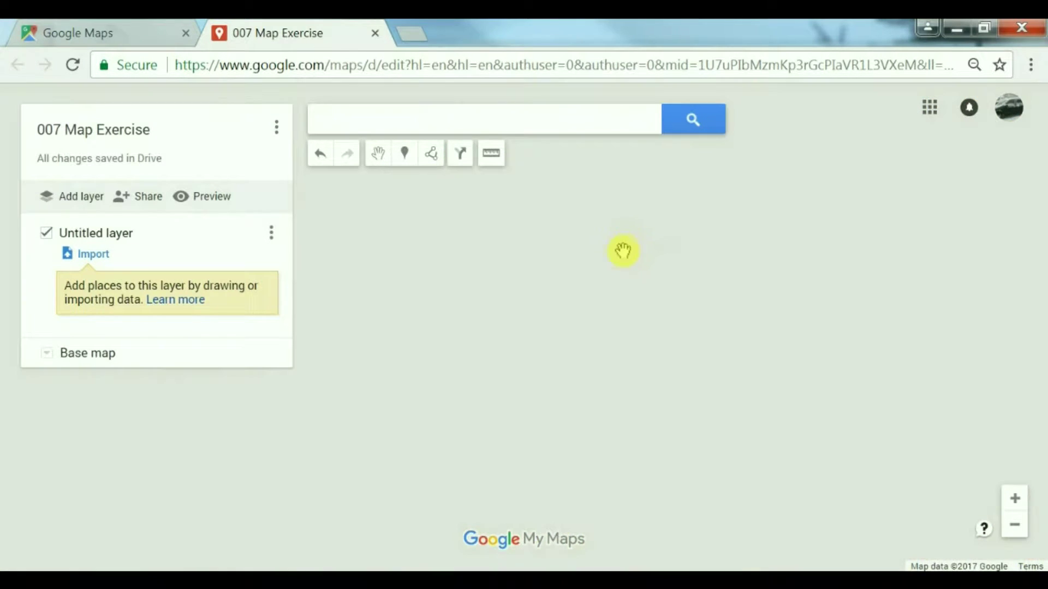
left_click_drag(596, 323, 541, 391)
scroll(541, 390, "down", 4)
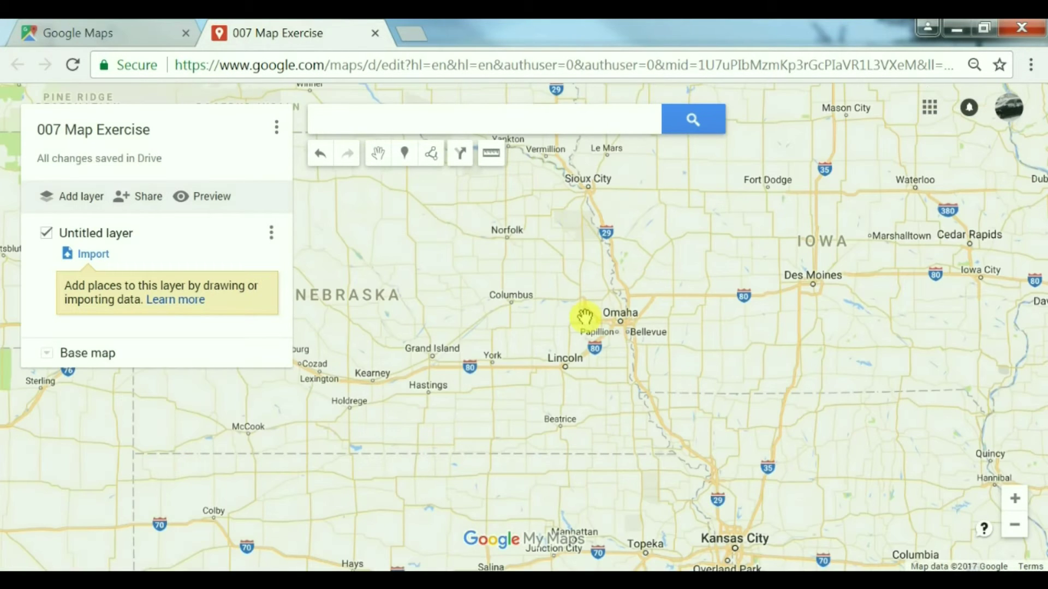
scroll(626, 331, "up", 1)
scroll(626, 333, "up", 1)
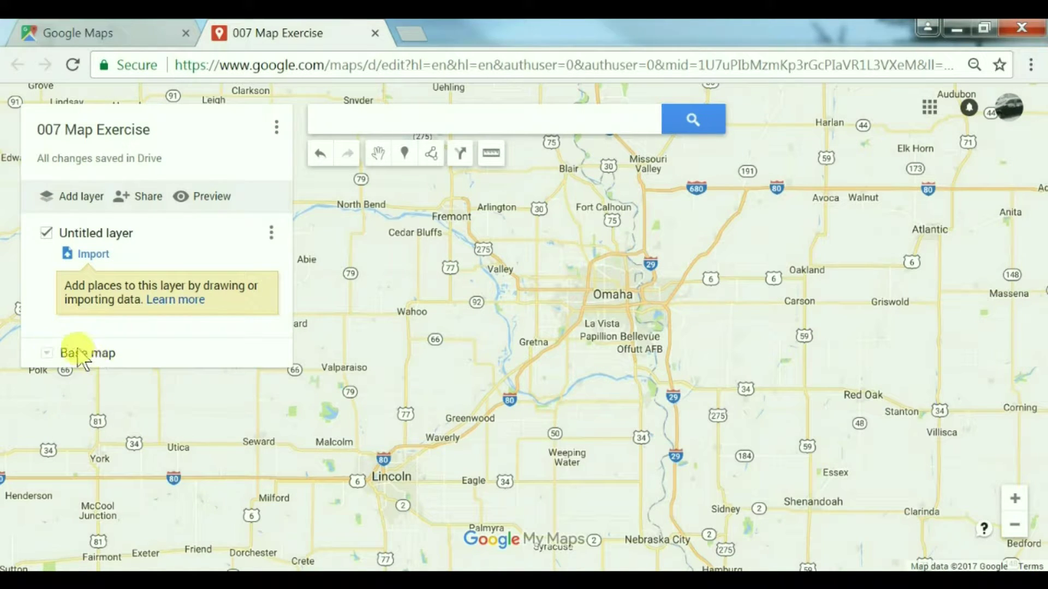
Step: Switch the base map to satellite imagery and centre it on Omaha
left_click(49, 359)
left_click(149, 403)
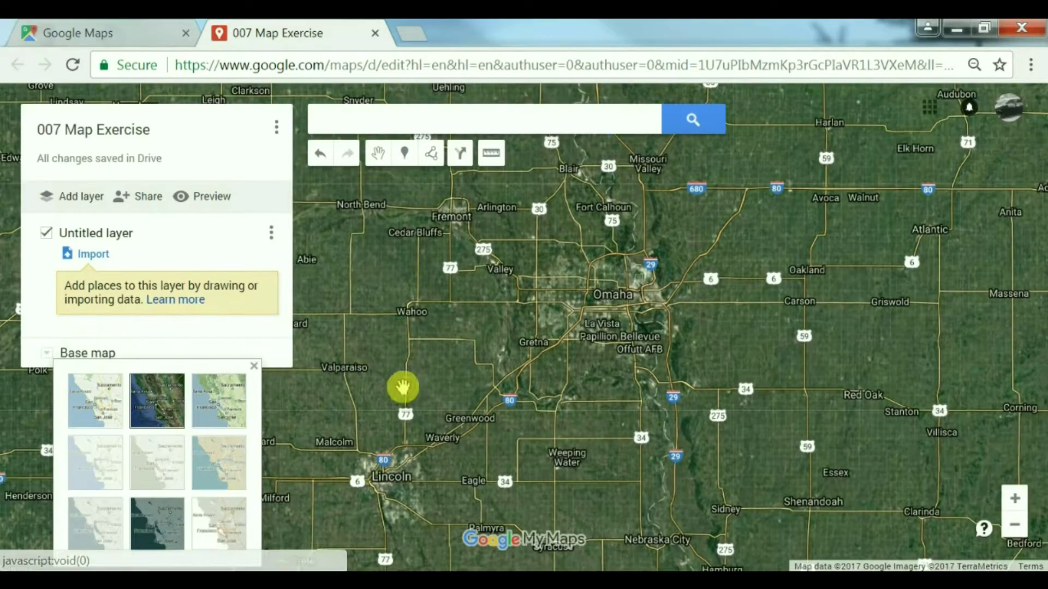
scroll(582, 367, "up", 3)
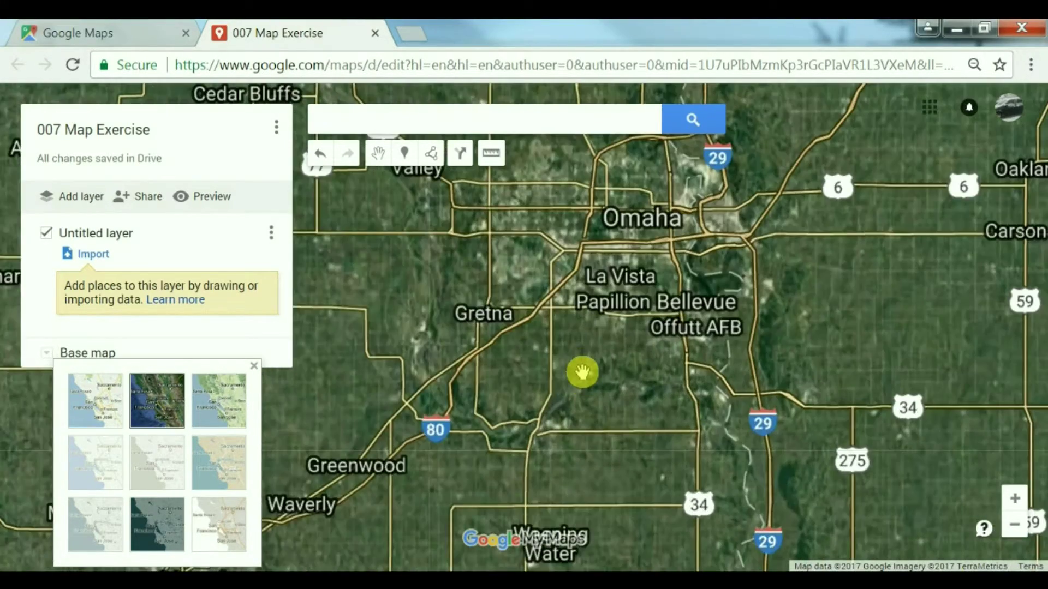
scroll(581, 456, "down", 3)
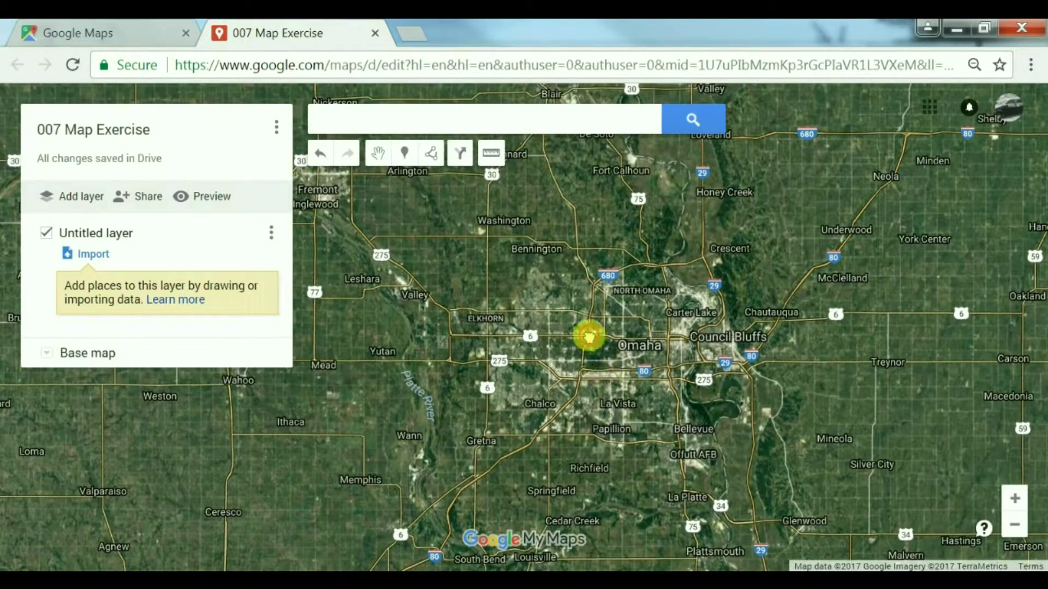
left_click_drag(587, 330, 568, 292)
Step: Search the map for apartments to pin the results around Omaha
left_click(462, 127)
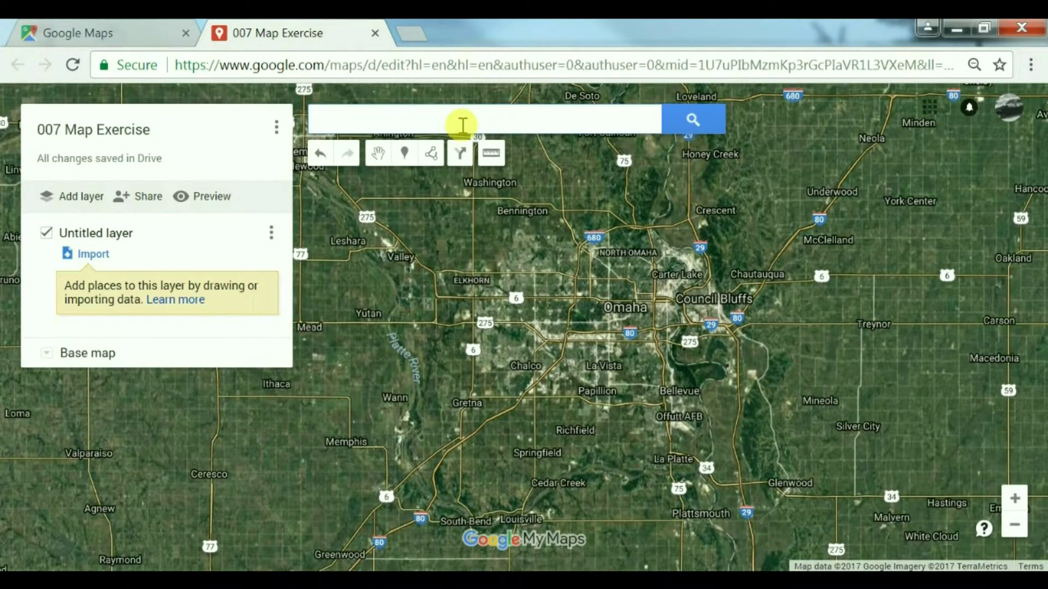
type("apartments")
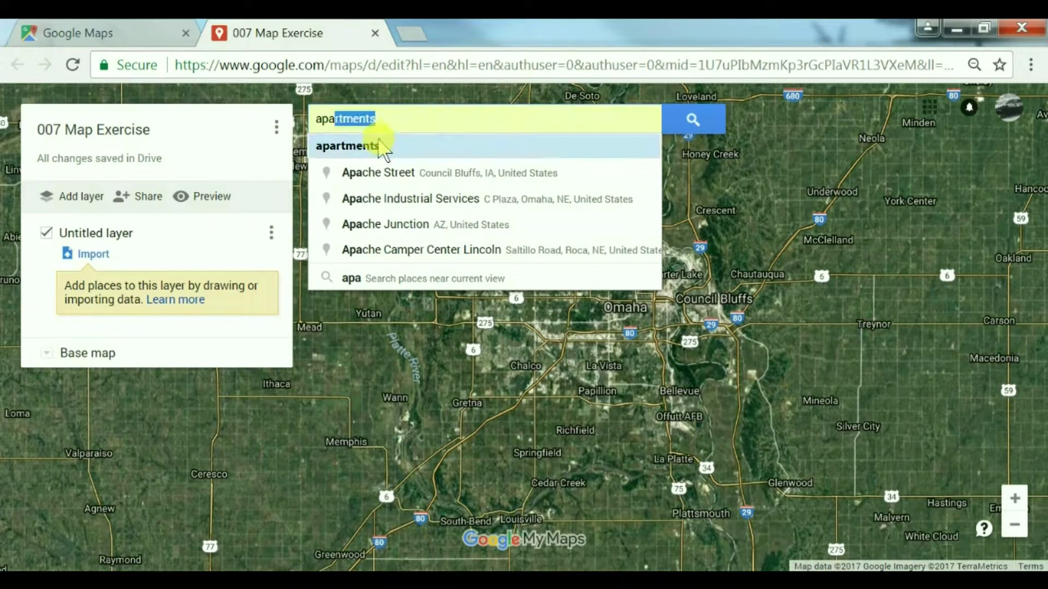
left_click(375, 145)
left_click(692, 117)
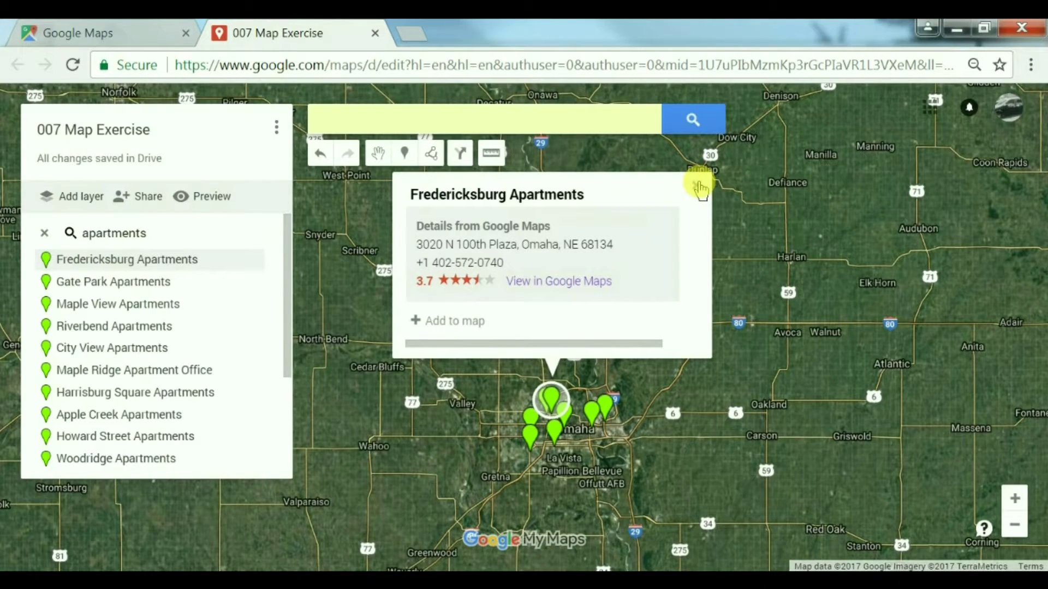
left_click(699, 188)
scroll(572, 475, "up", 1)
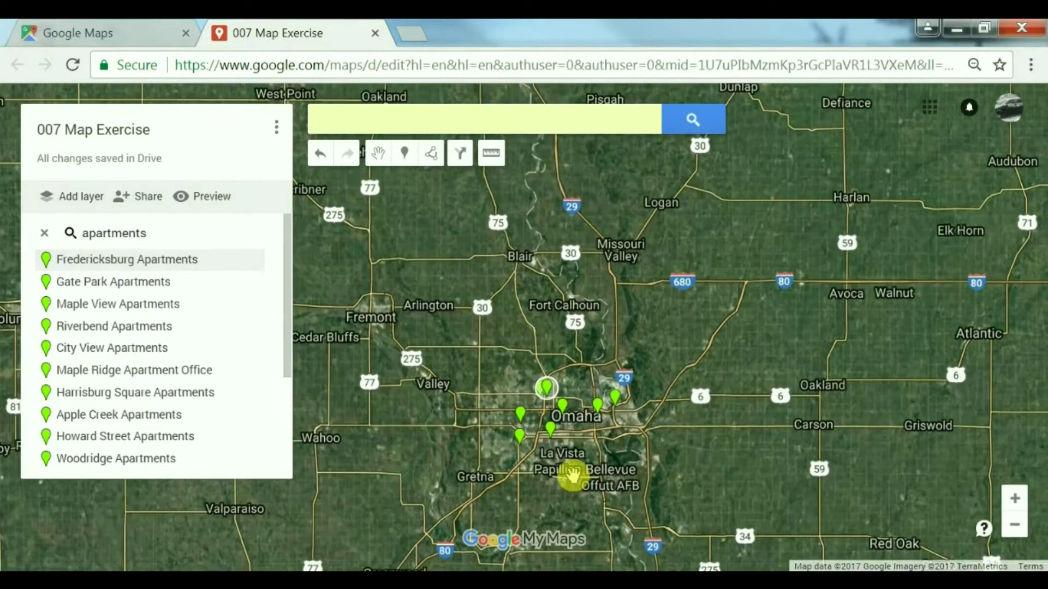
scroll(572, 475, "up", 2)
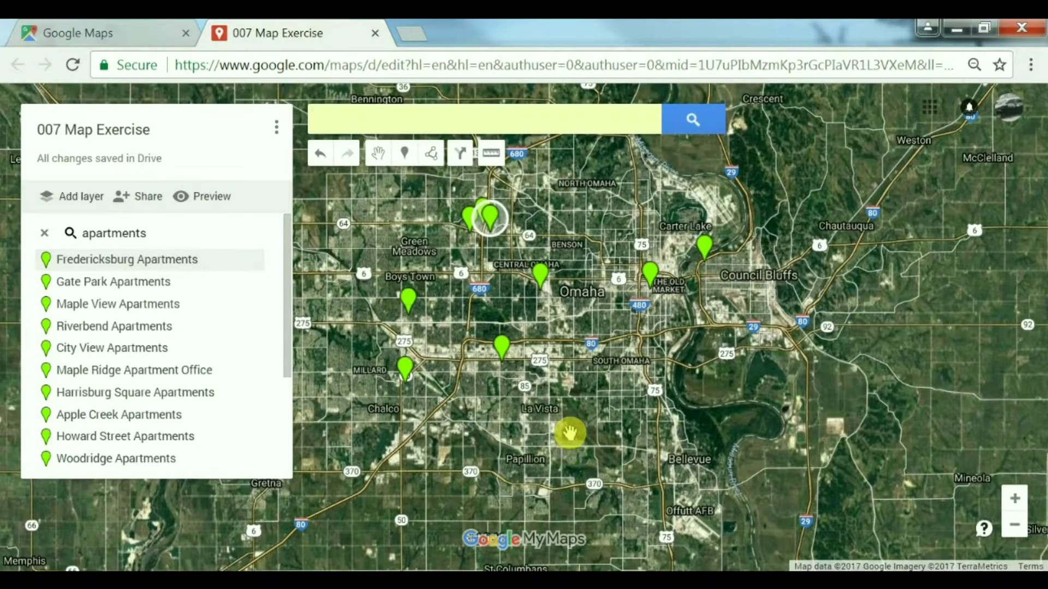
left_click(575, 433)
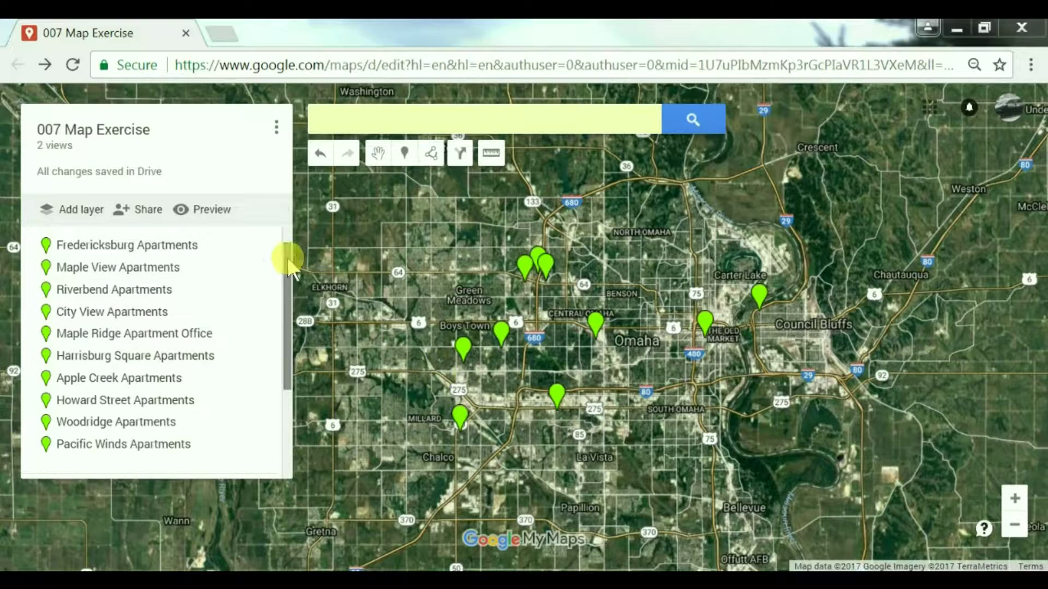
left_click_drag(291, 297, 287, 238)
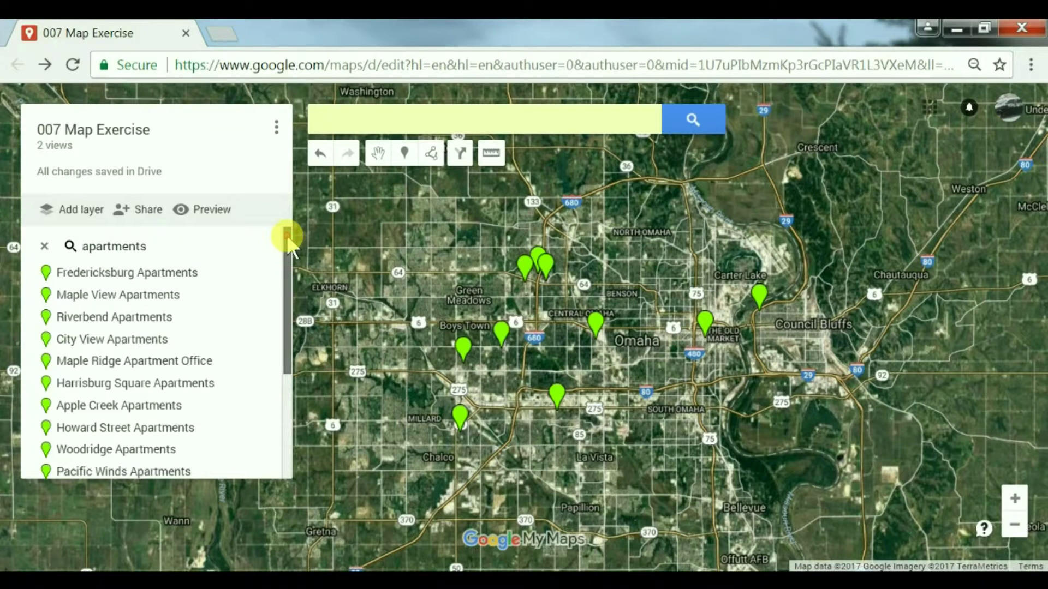
left_click(286, 235)
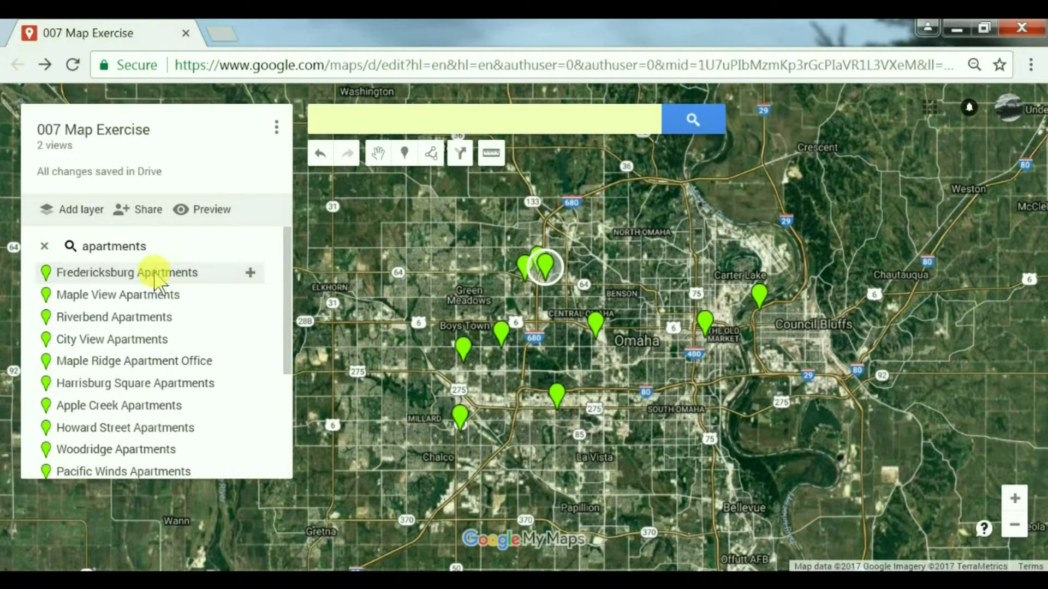
Step: Open Fredericksburg Apartments' 'View in Google Maps' link in a new tab
left_click(154, 273)
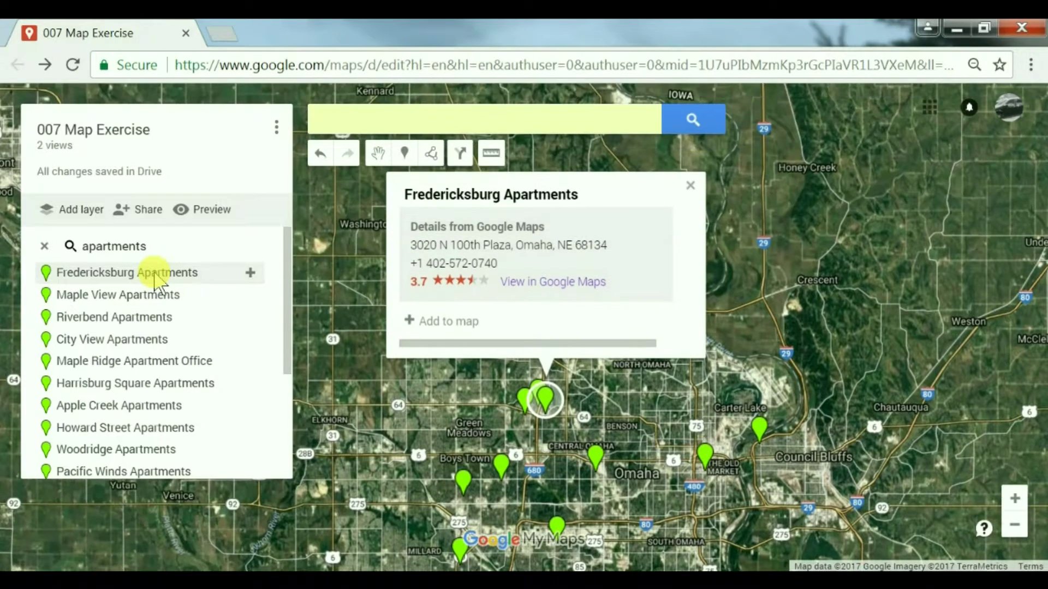
right_click(529, 289)
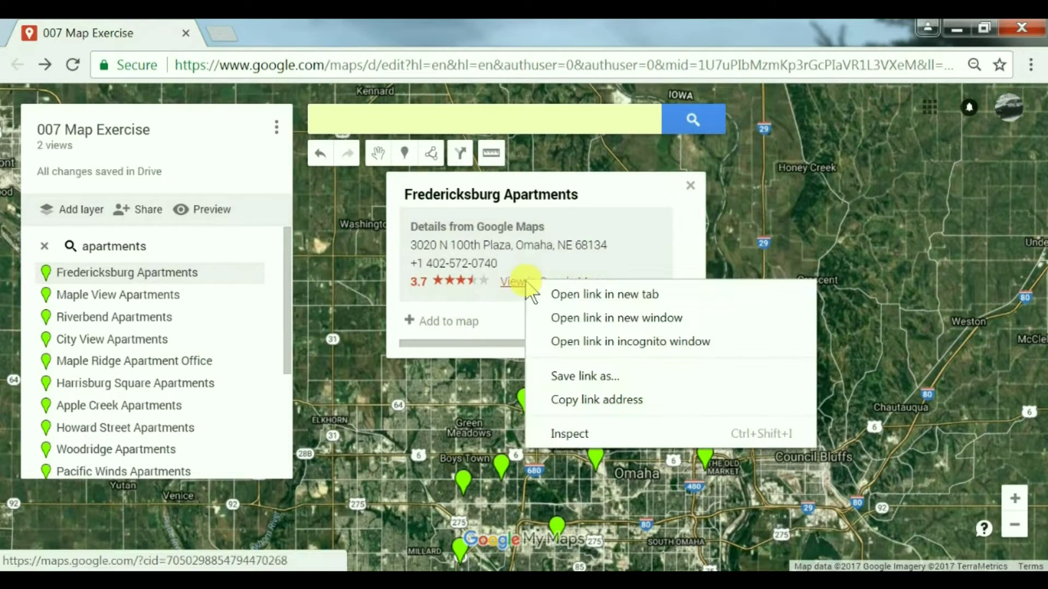
left_click(558, 294)
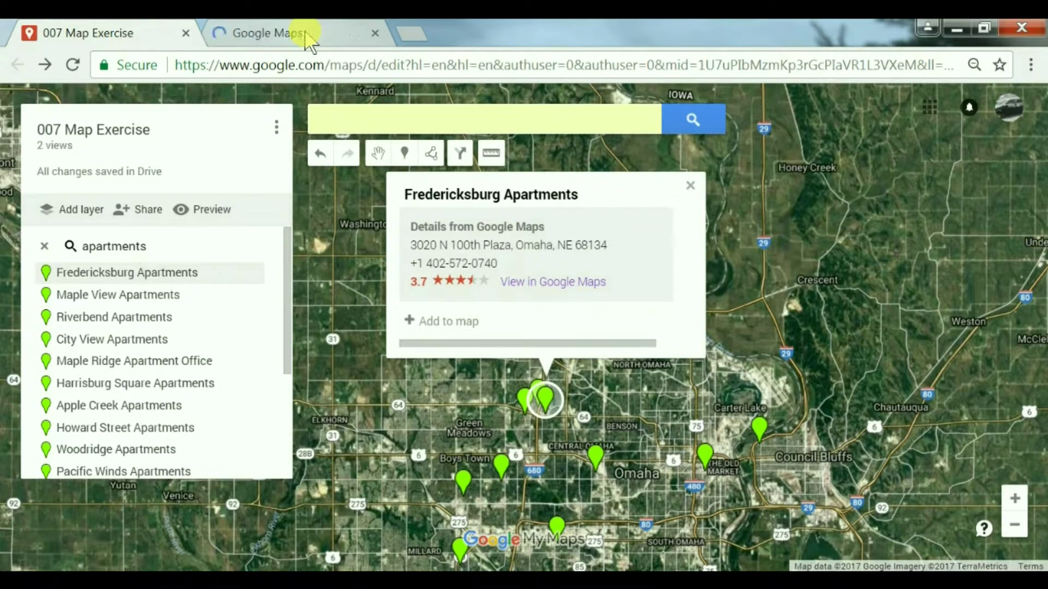
Step: In the new tab, view the Fredericksburg Apartments complex in satellite imagery
left_click(305, 36)
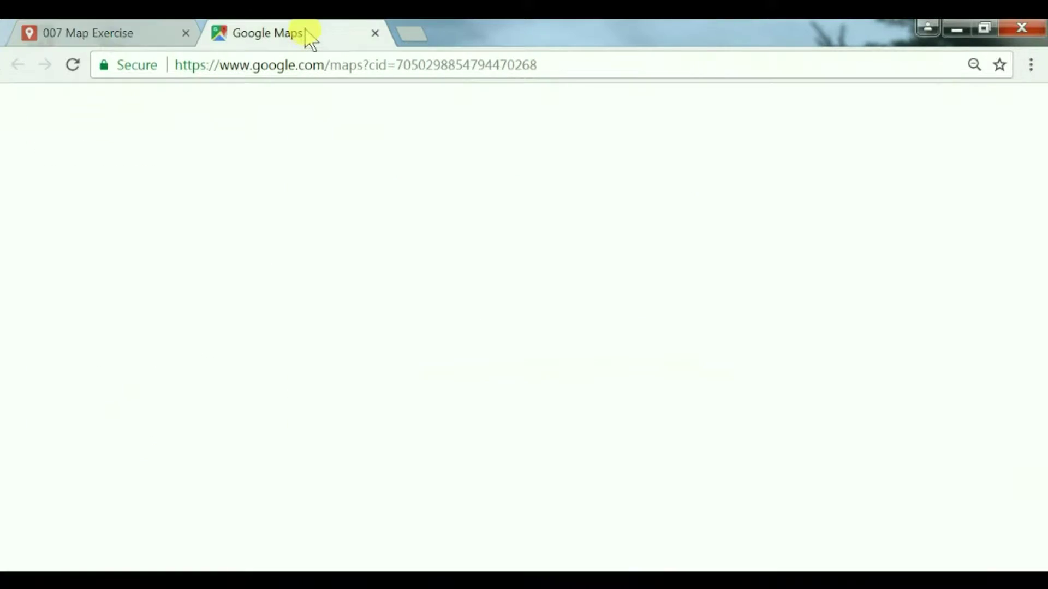
left_click(371, 114)
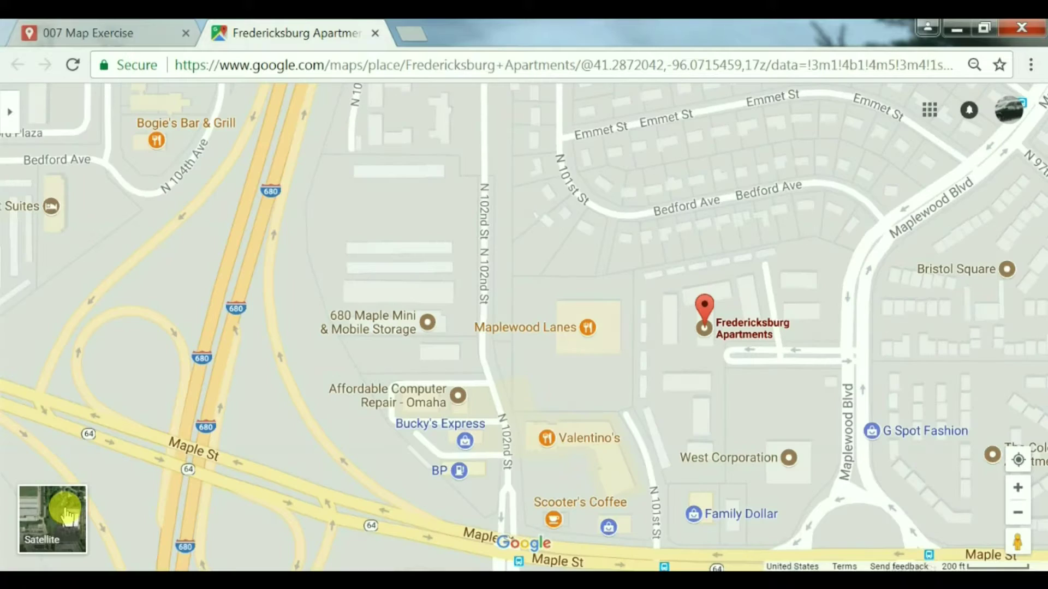
left_click(67, 514)
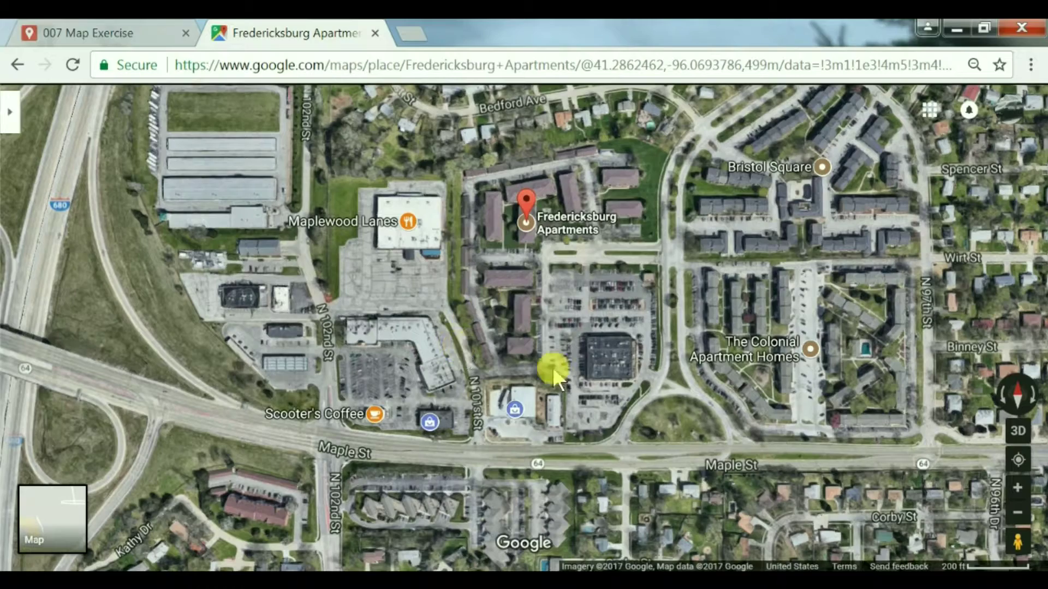
scroll(542, 393, "up", 3)
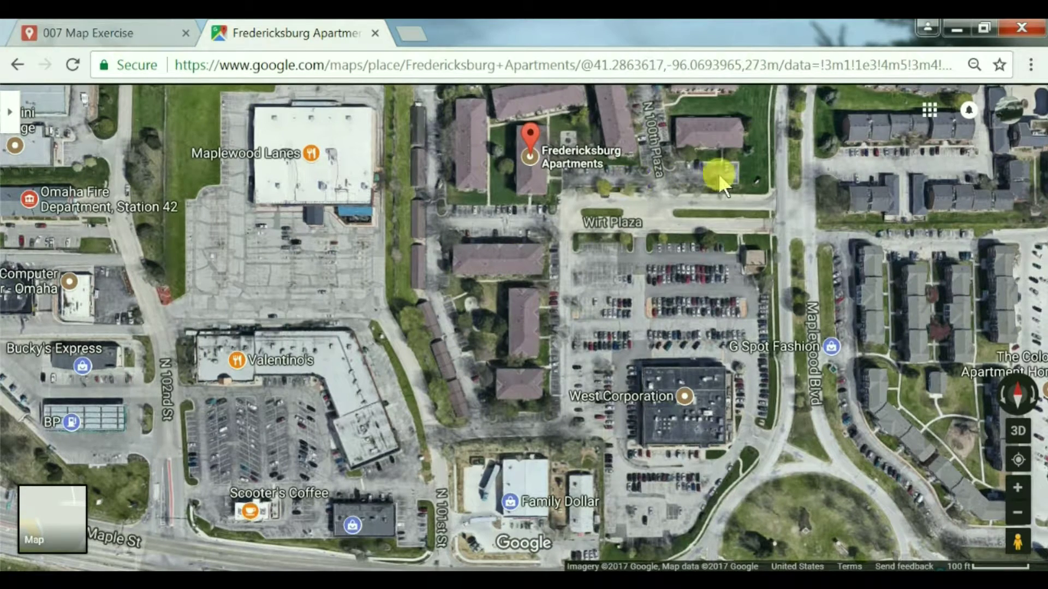
left_click_drag(718, 172, 529, 211)
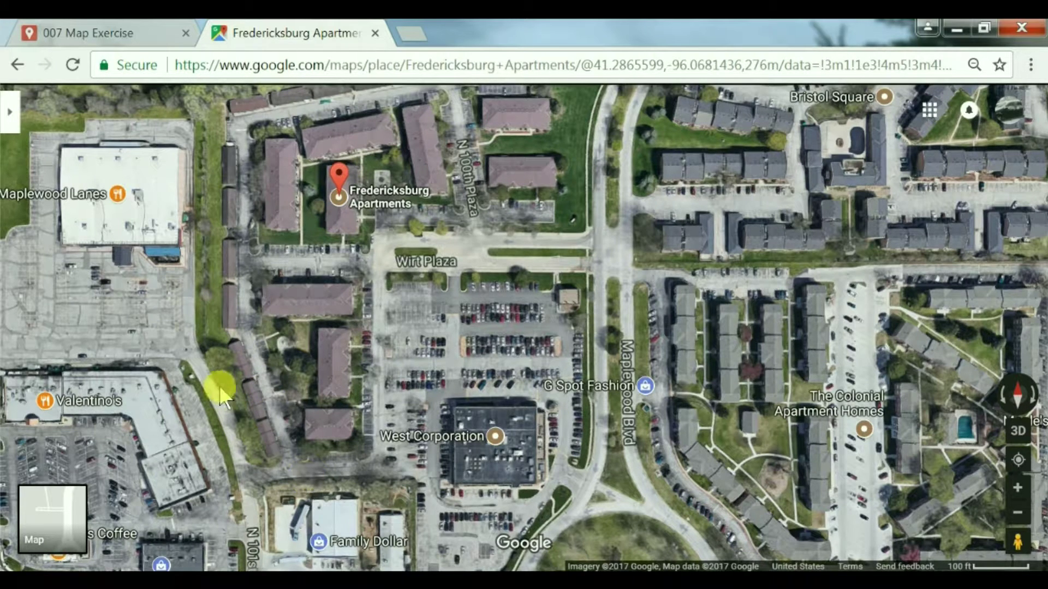
Step: Enter Street View on N 101st St beside the apartments and look down the road
left_click_drag(540, 416, 649, 436)
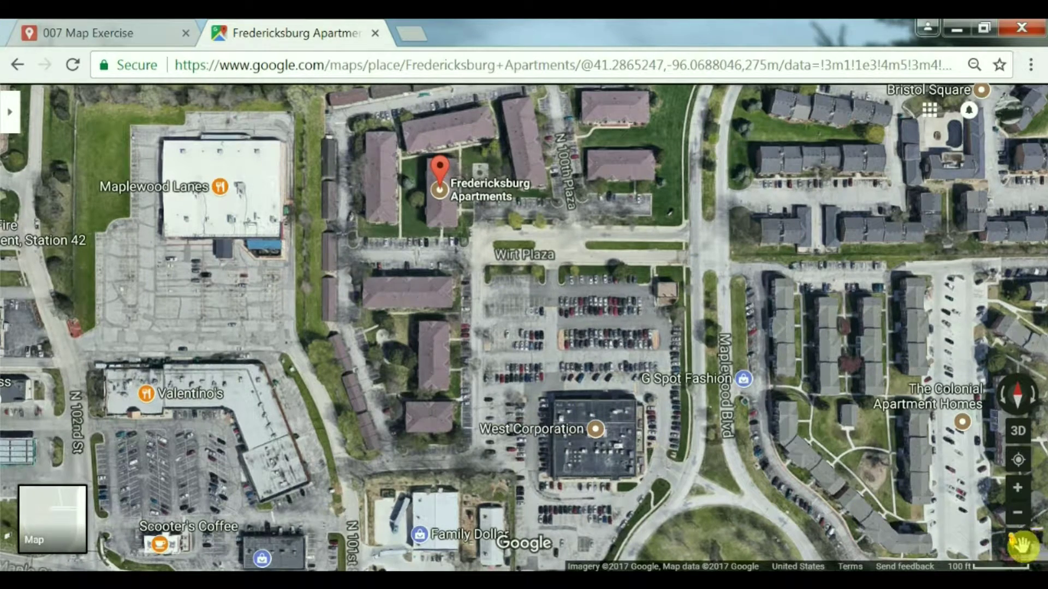
left_click_drag(1022, 546, 339, 240)
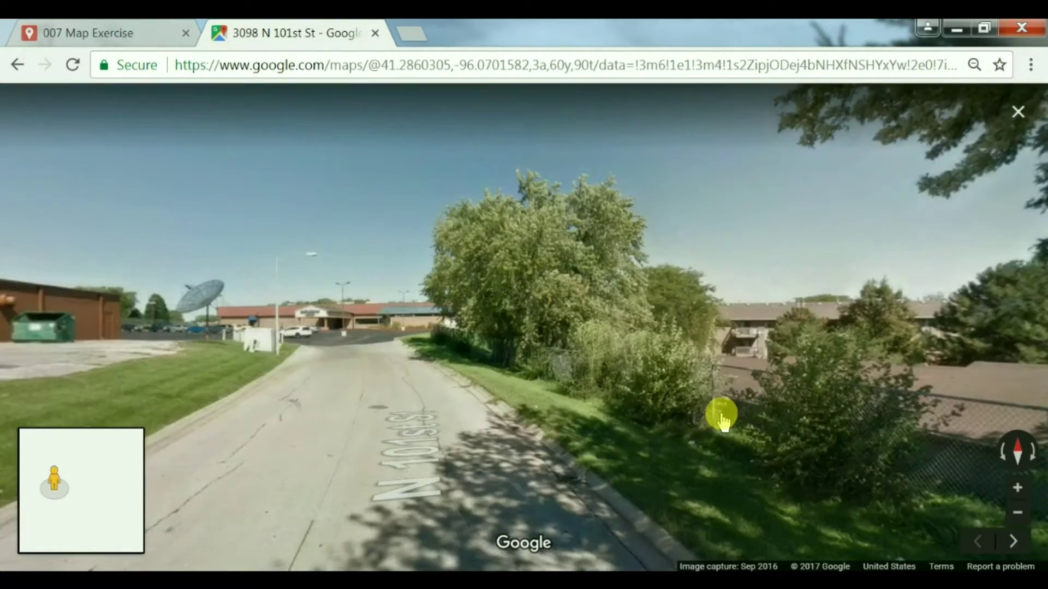
left_click_drag(720, 418, 671, 414)
Step: Walk along N 101st St in Street View, then return to the satellite map
left_click_drag(464, 423, 601, 304)
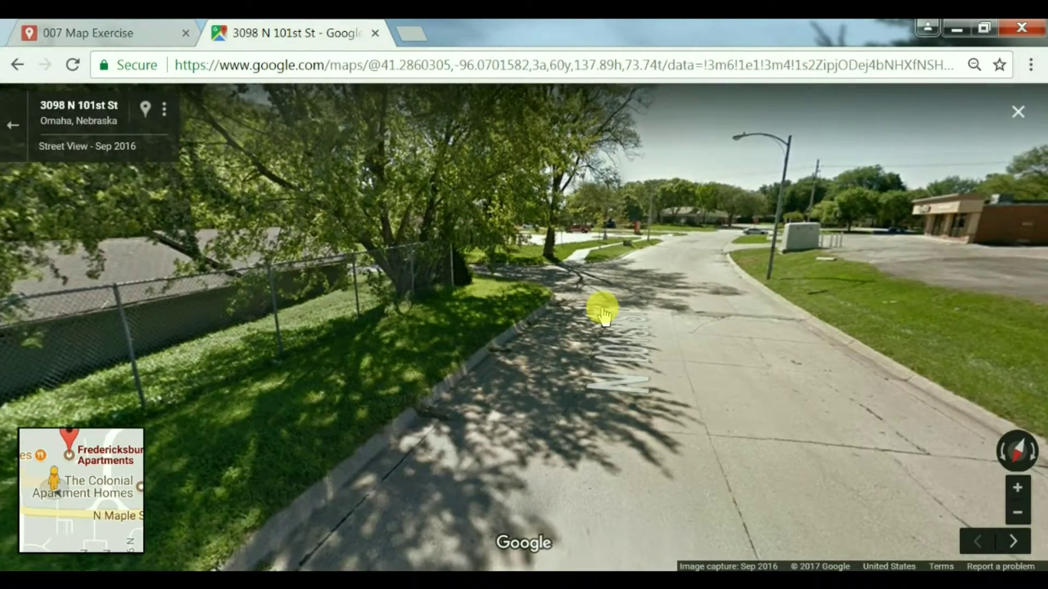
left_click(603, 304)
left_click(583, 314)
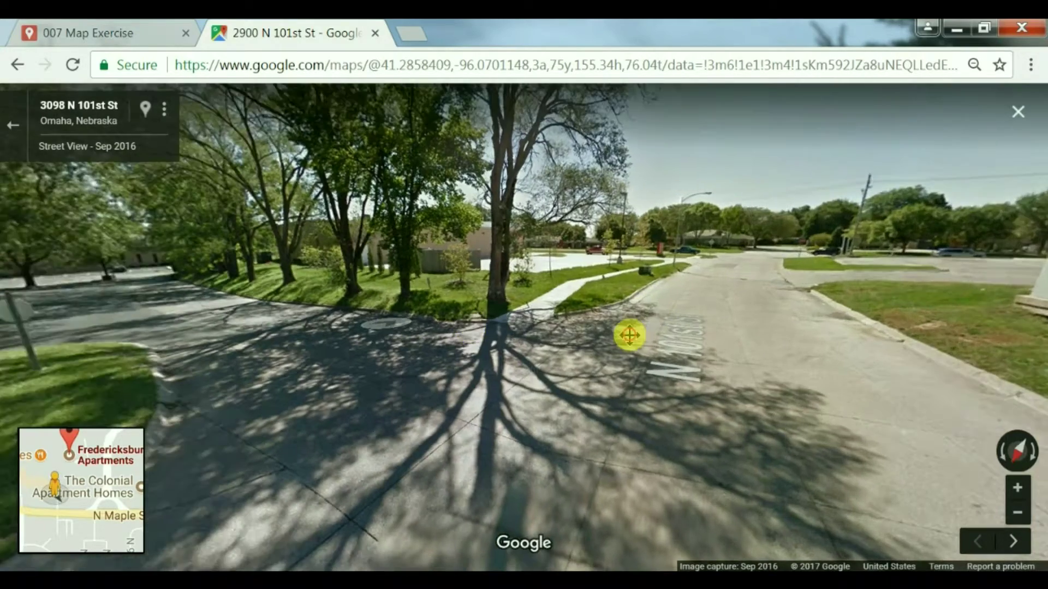
left_click(495, 342)
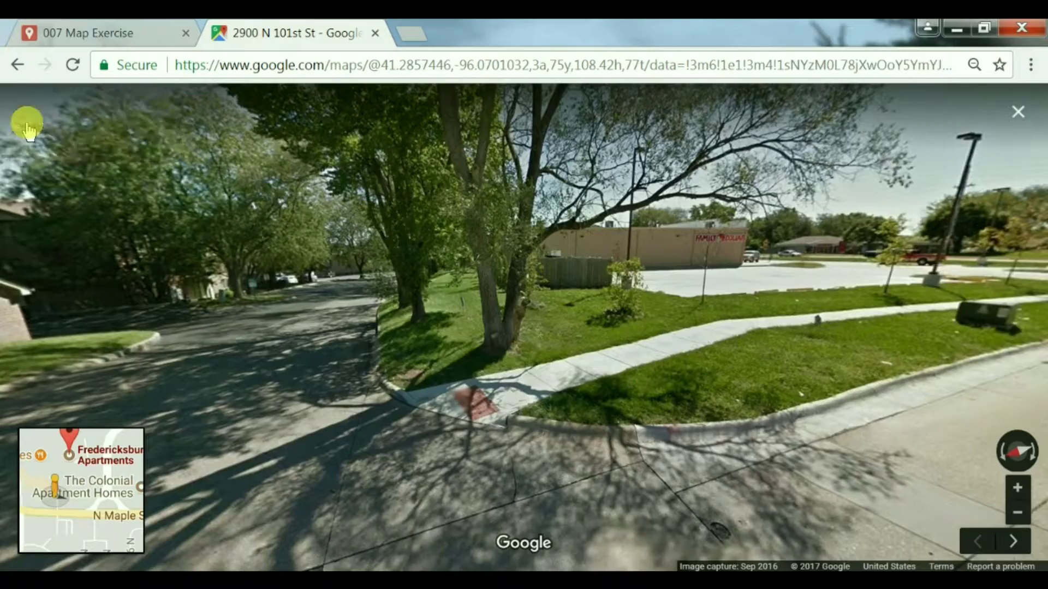
left_click(27, 128)
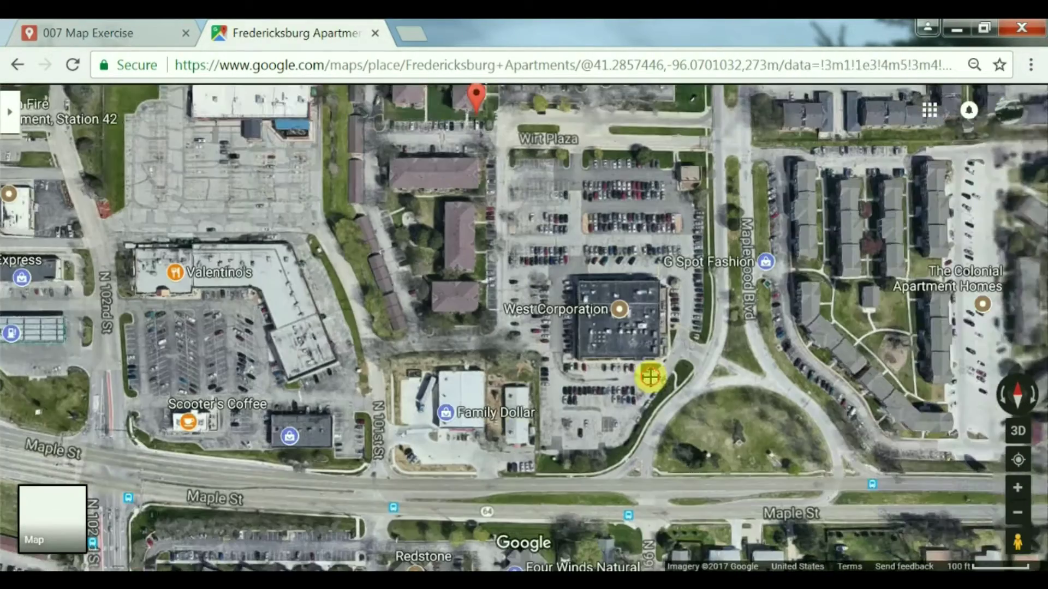
Step: Enter Street View on Maplewood Blvd and move until facing the Fredericksburg entrance sign
left_click_drag(651, 377, 622, 372)
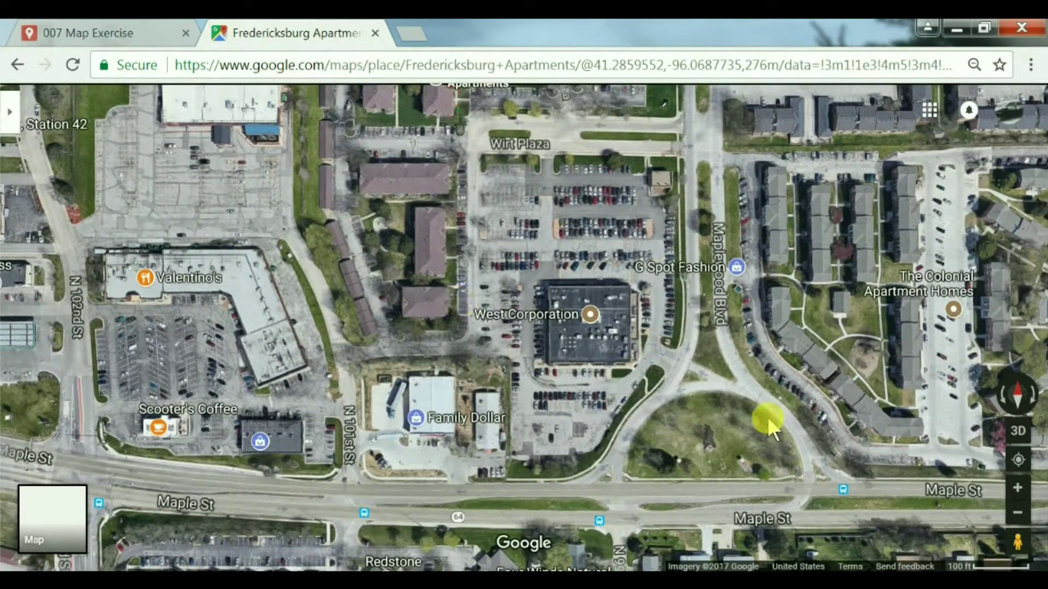
left_click_drag(433, 265, 416, 379)
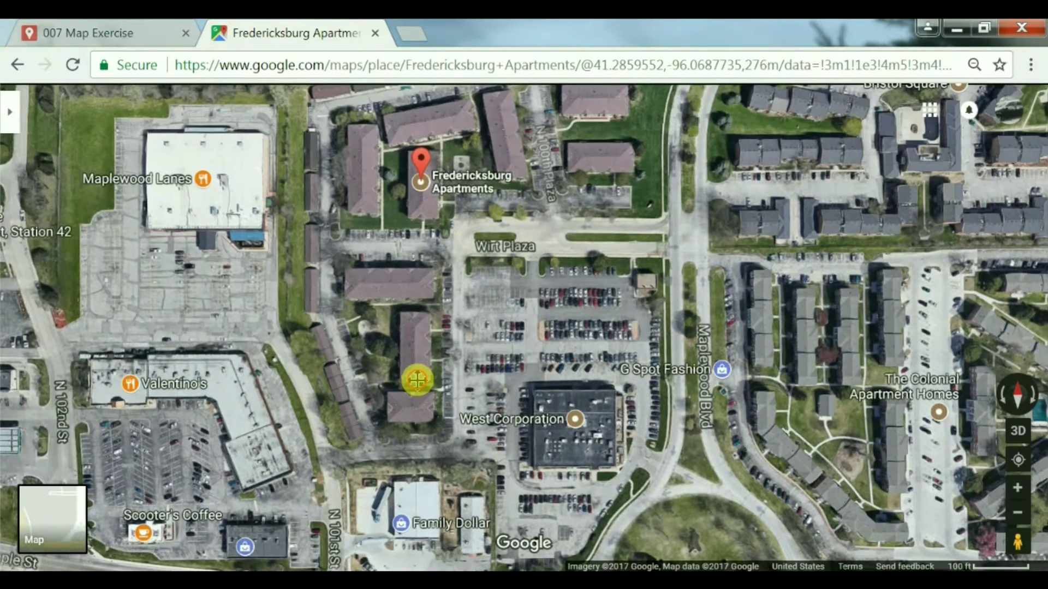
left_click_drag(568, 191, 487, 350)
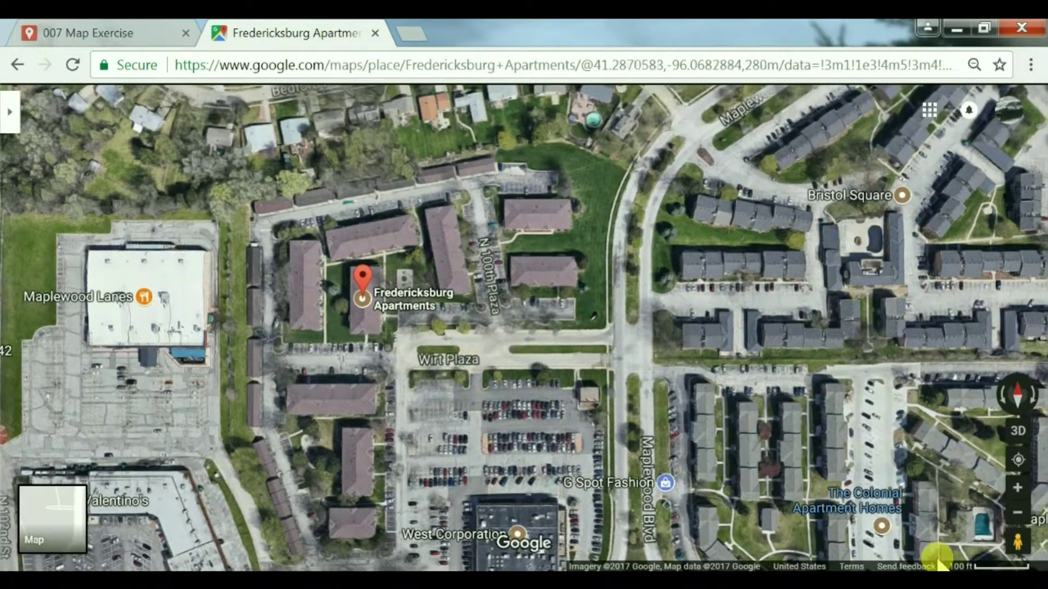
left_click_drag(1014, 547, 614, 216)
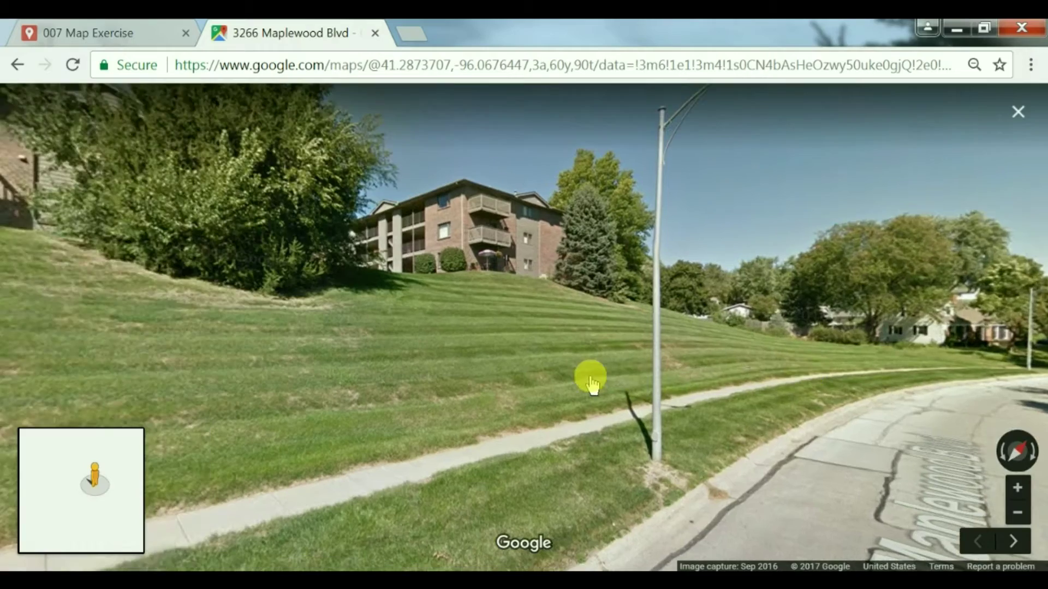
left_click(408, 376)
left_click_drag(408, 377, 725, 424)
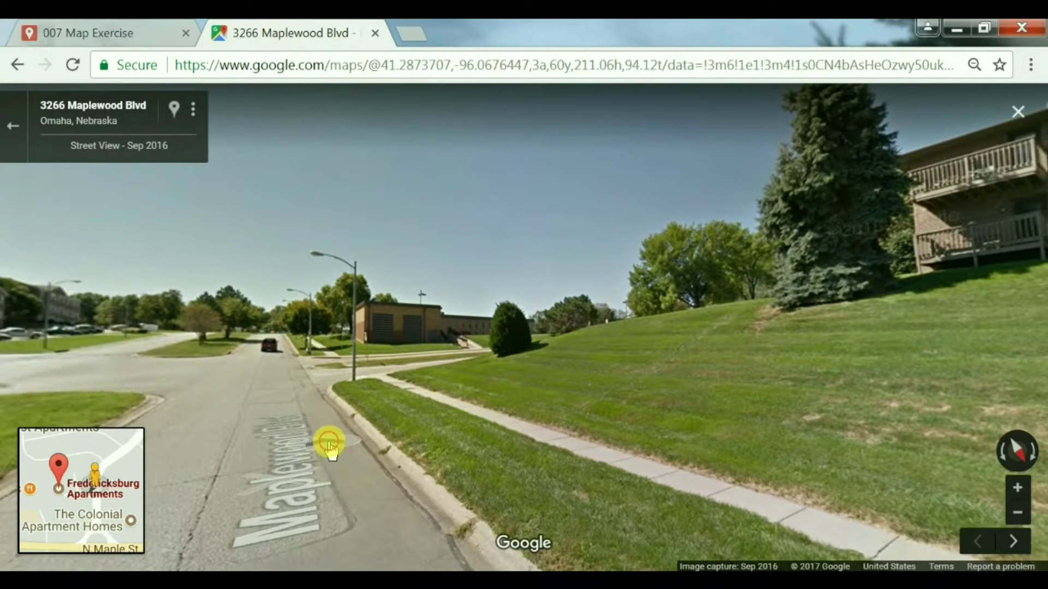
left_click(328, 440)
left_click(328, 440)
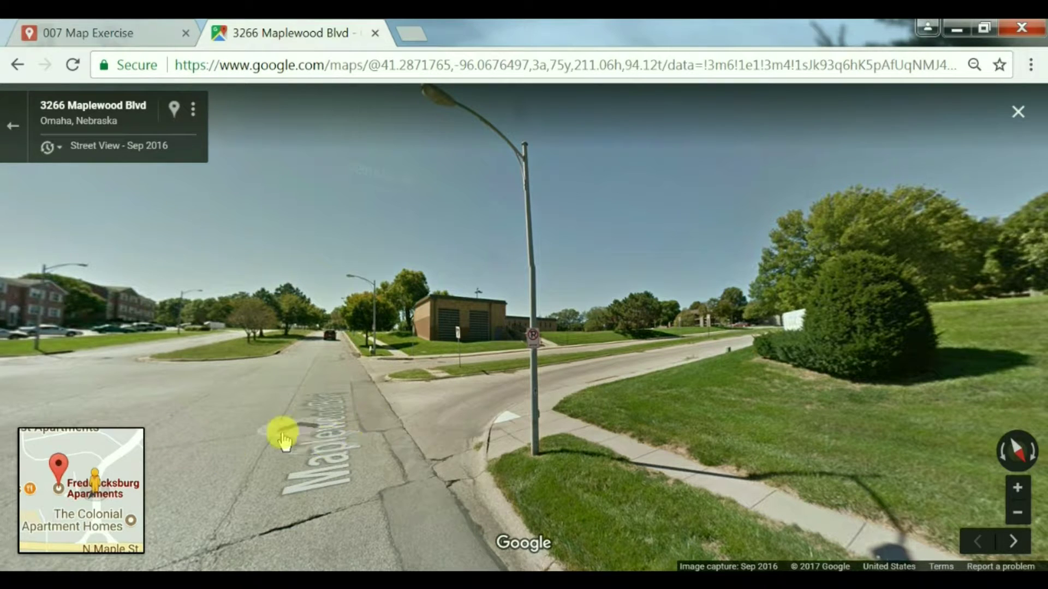
left_click_drag(281, 433, 667, 417)
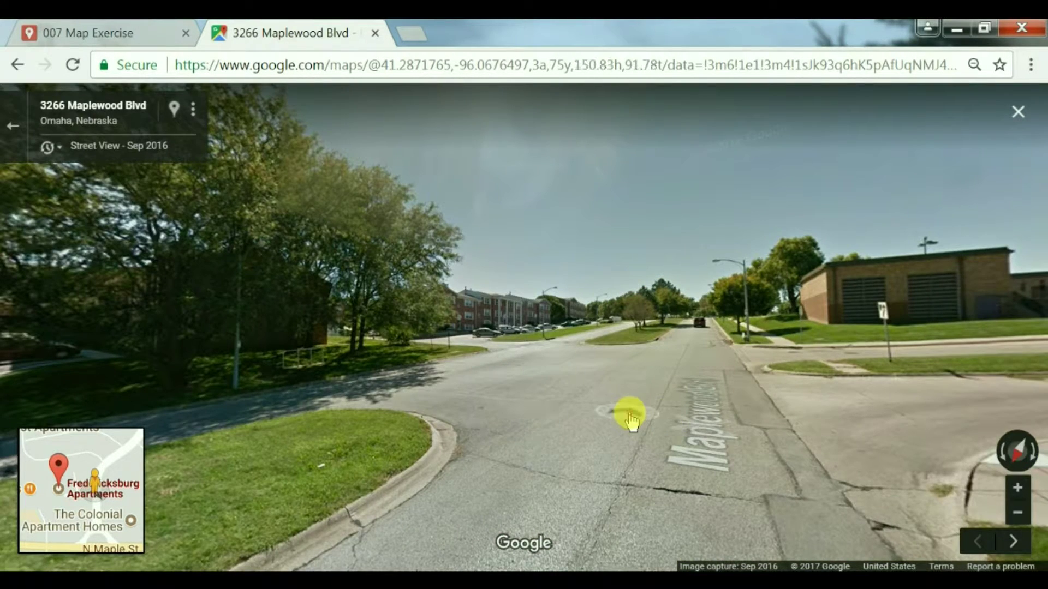
left_click(647, 417)
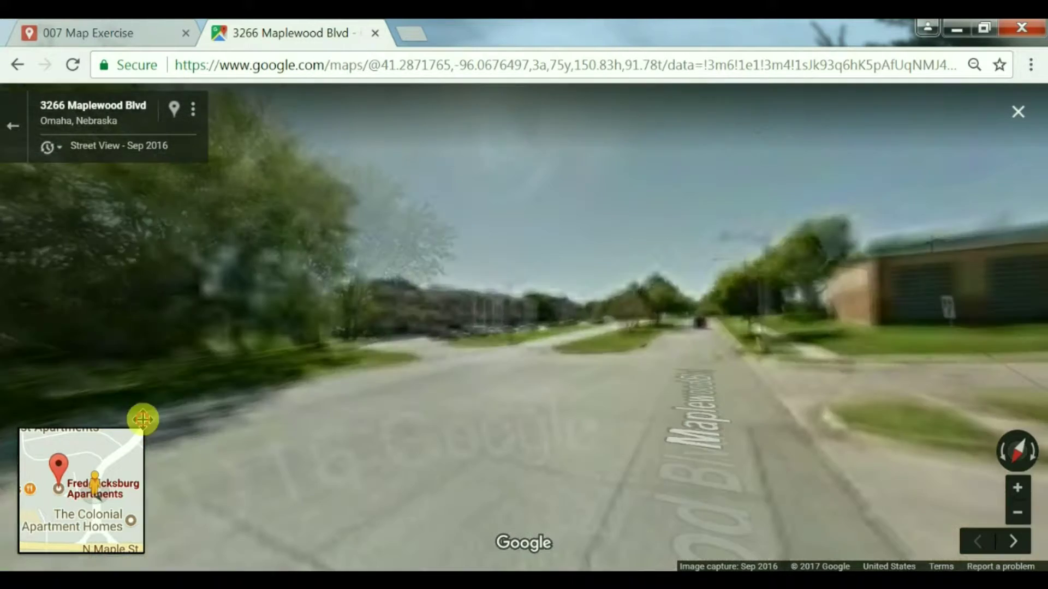
left_click_drag(514, 465, 496, 433)
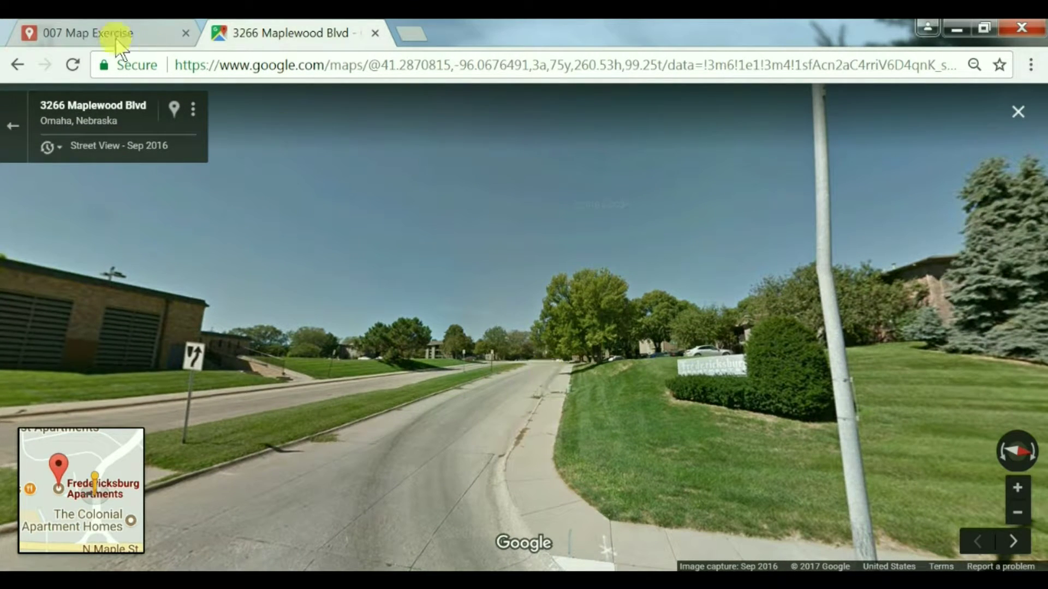
Step: Add Fredericksburg Apartments to the 007 Map Exercise map
left_click(106, 34)
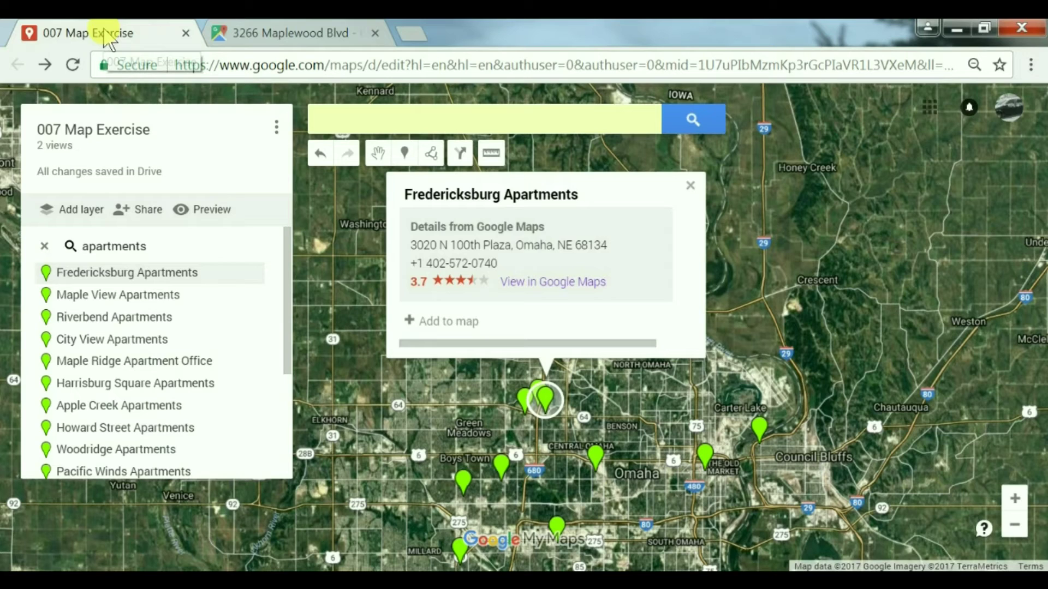
left_click(449, 323)
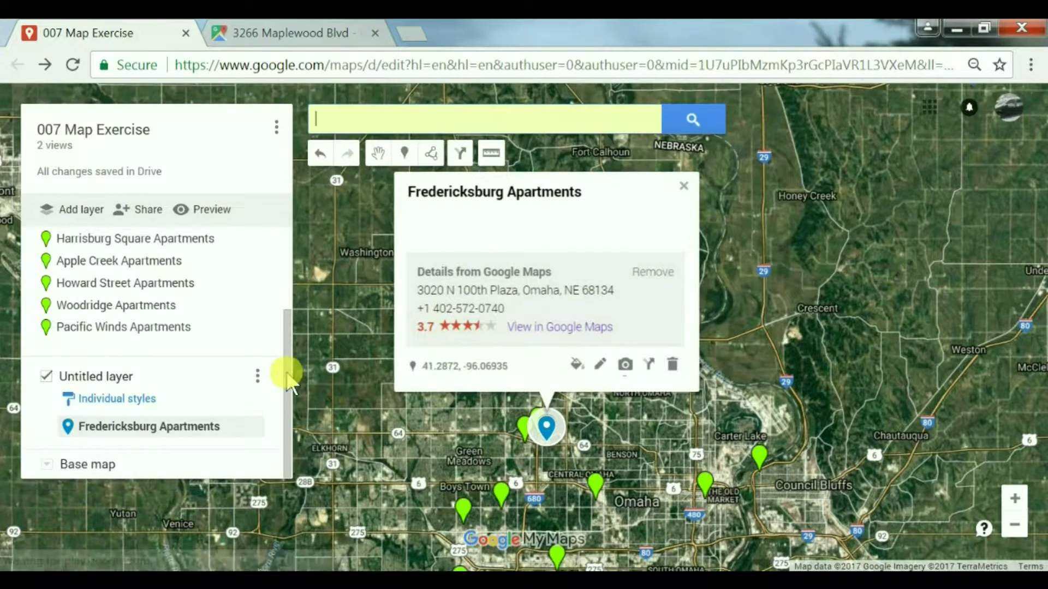
scroll(278, 309, "up", 2)
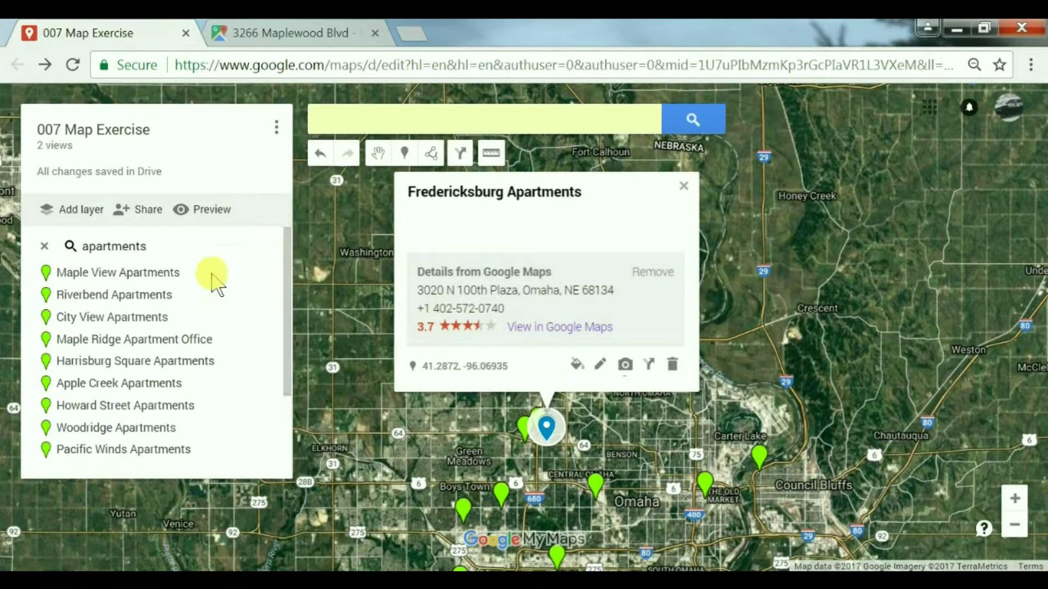
left_click_drag(285, 344, 286, 420)
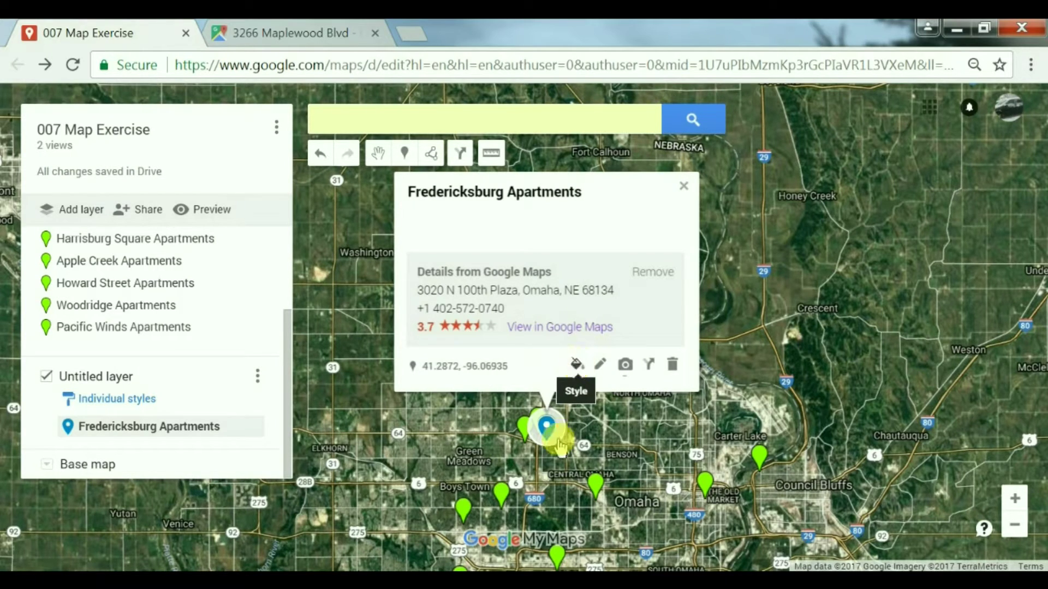
Step: Restyle the Fredericksburg Apartments marker from blue to green
left_click(576, 365)
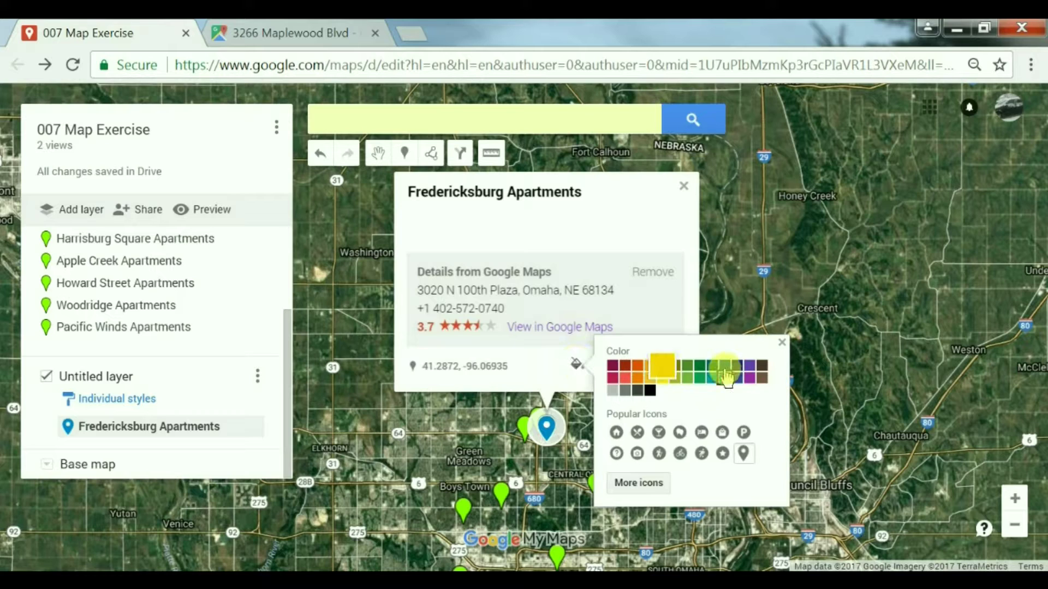
left_click(686, 373)
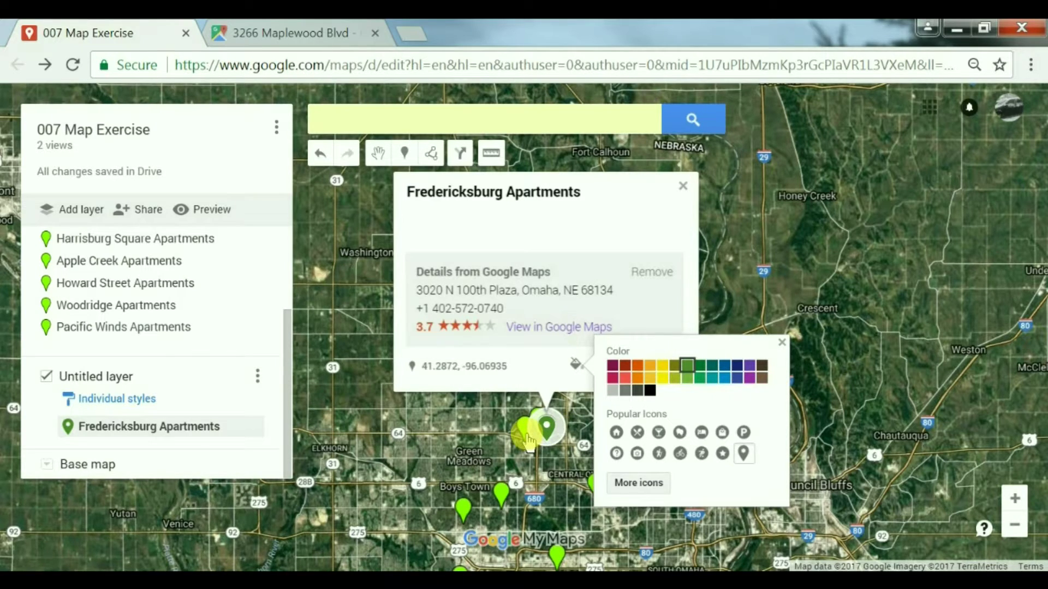
left_click(628, 228)
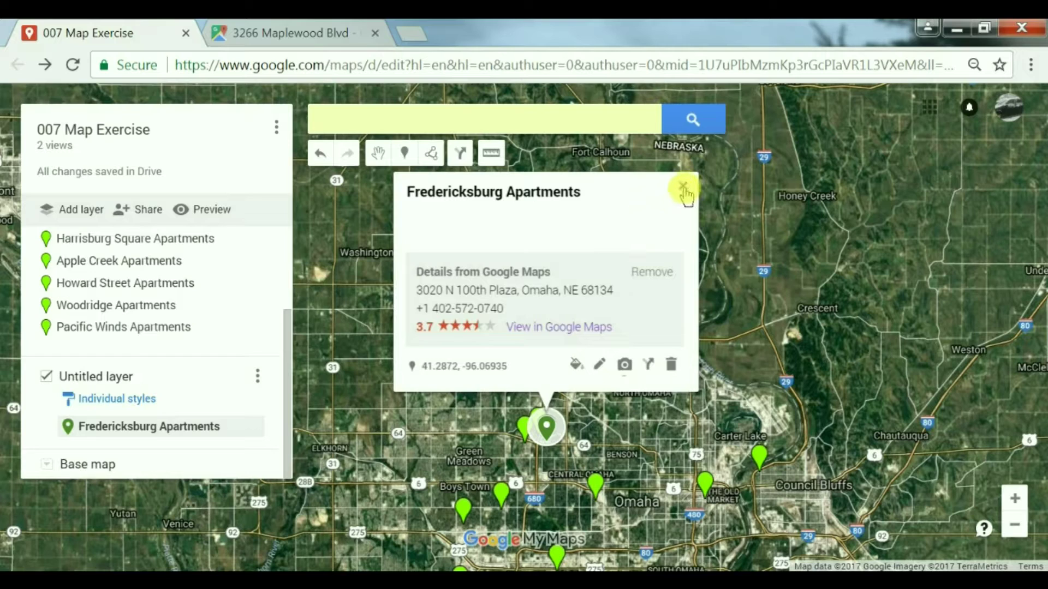
left_click(683, 187)
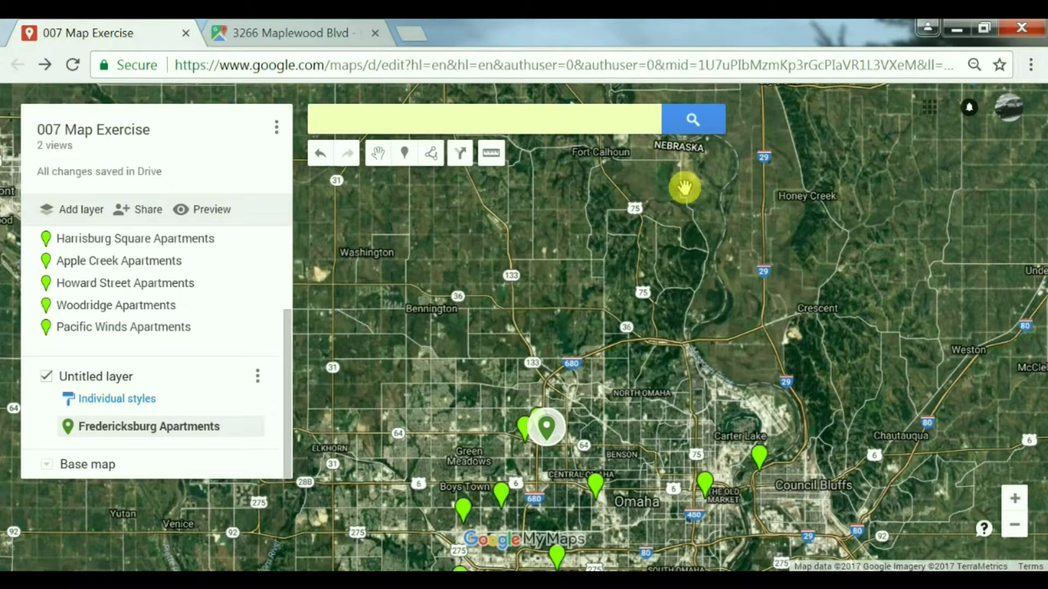
Step: Close the Street View tab and open Maple View Apartments' Google Maps listing in a new tab
left_click(375, 34)
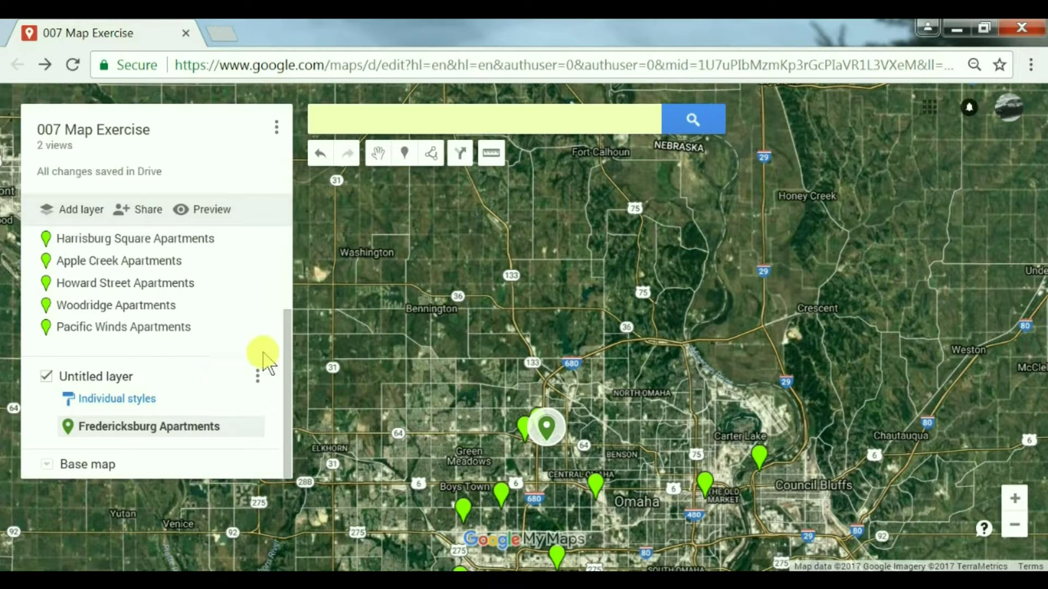
left_click_drag(286, 335, 286, 251)
left_click(122, 250)
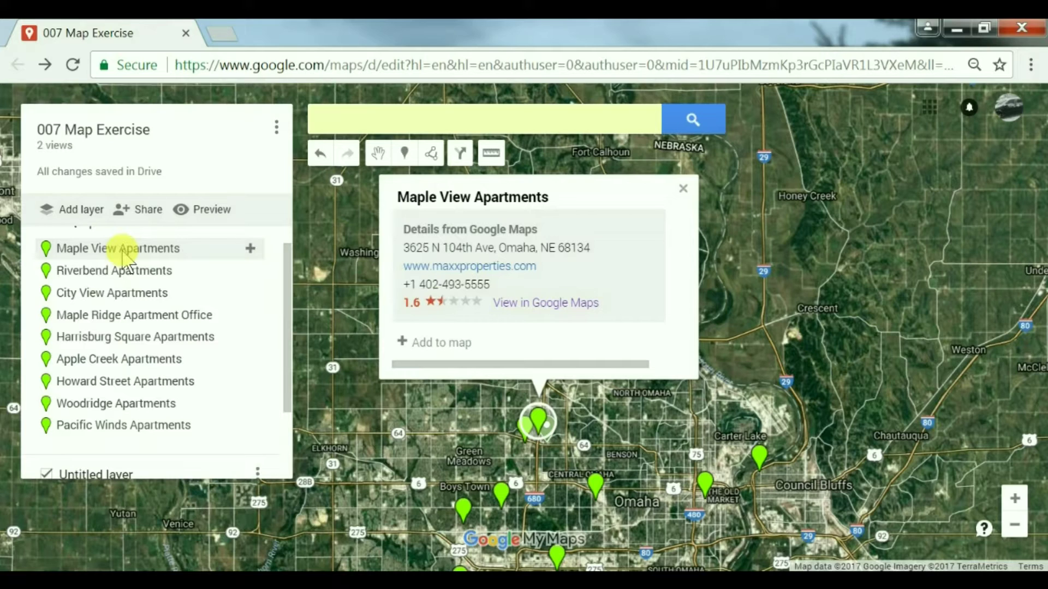
right_click(525, 303)
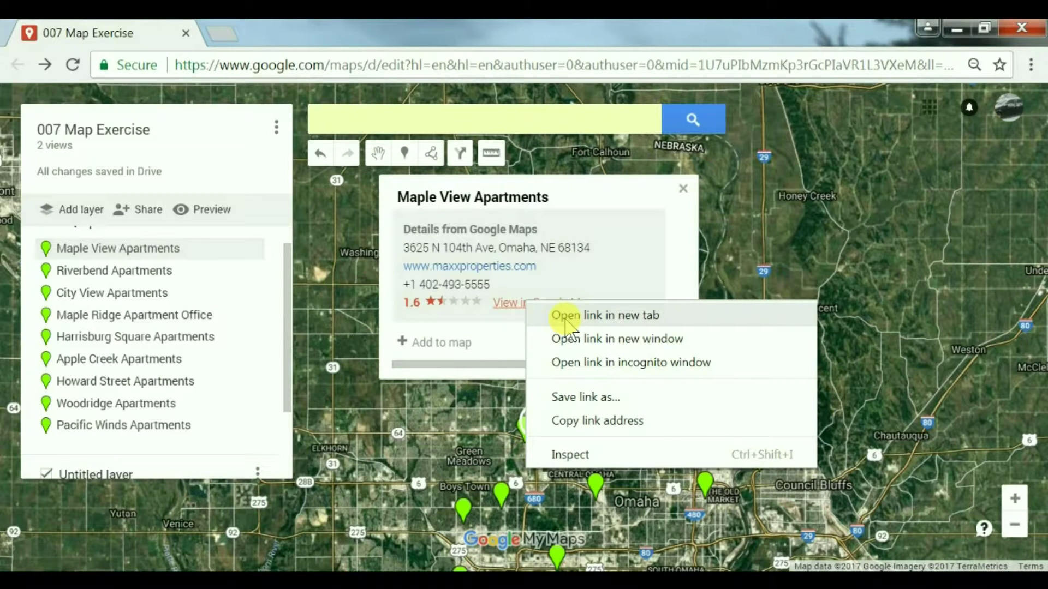
left_click(565, 317)
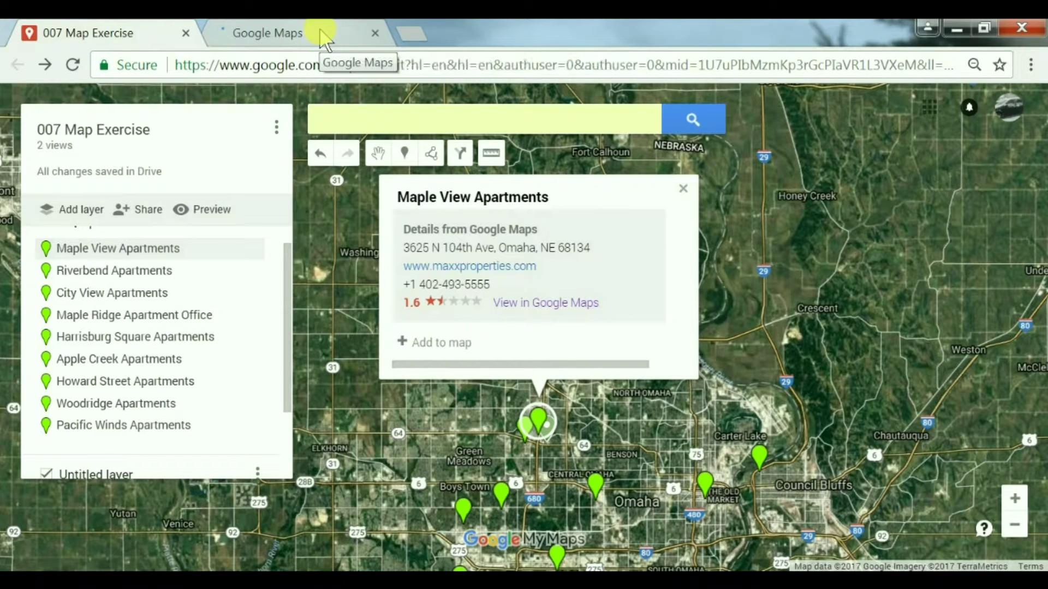
Step: View Maple View Apartments in satellite imagery and step along N 104th Ave in Street View
left_click(321, 32)
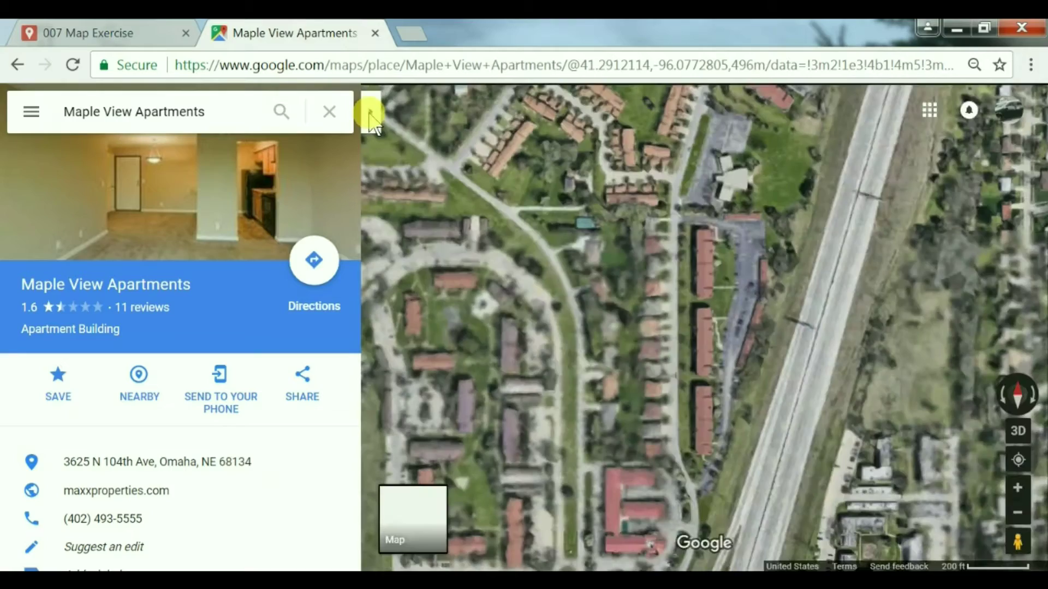
left_click(371, 112)
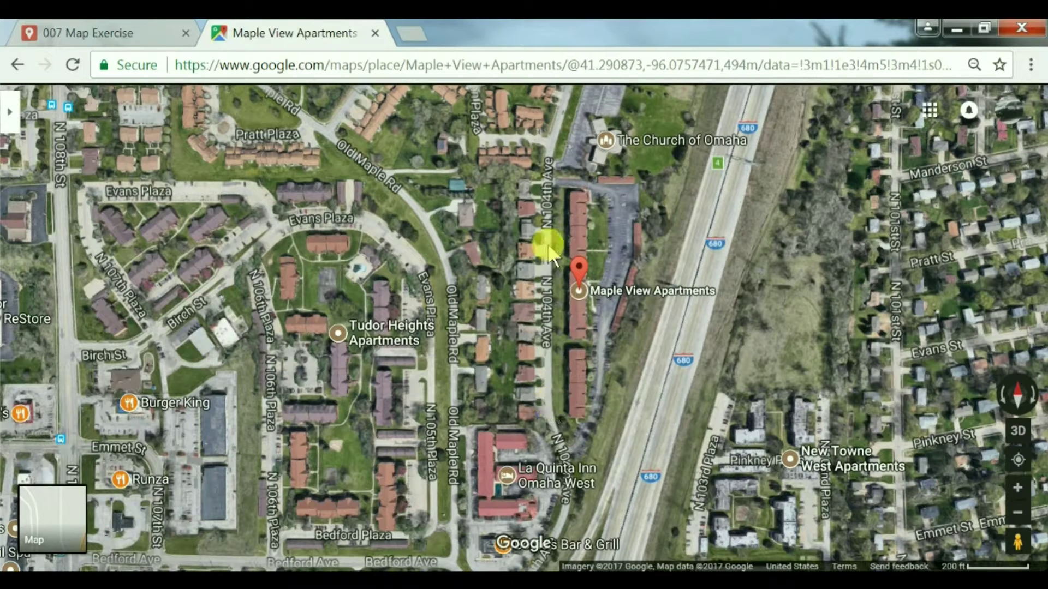
left_click_drag(1017, 543, 542, 330)
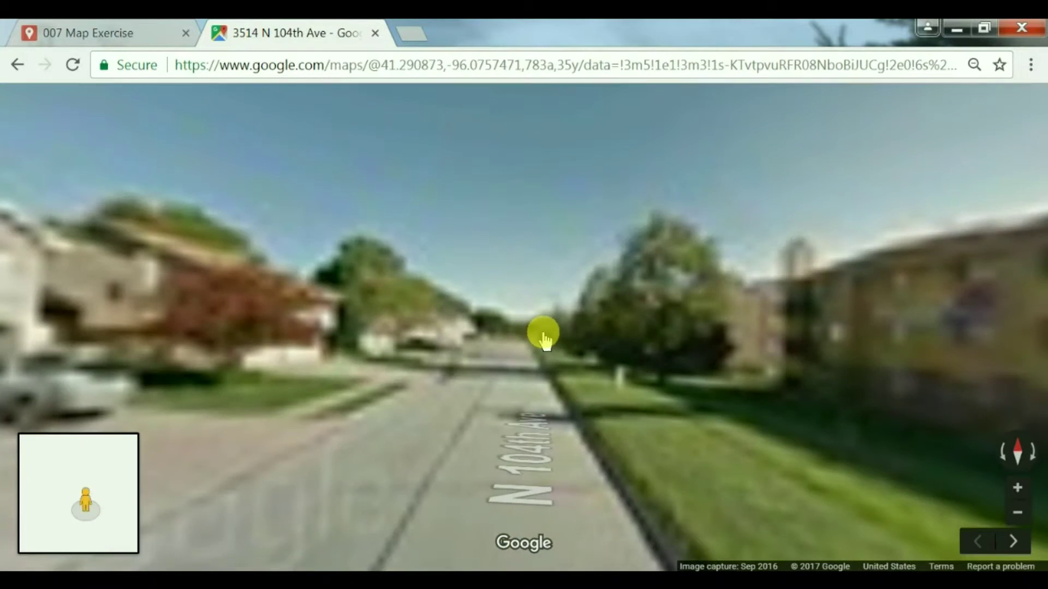
left_click(578, 375)
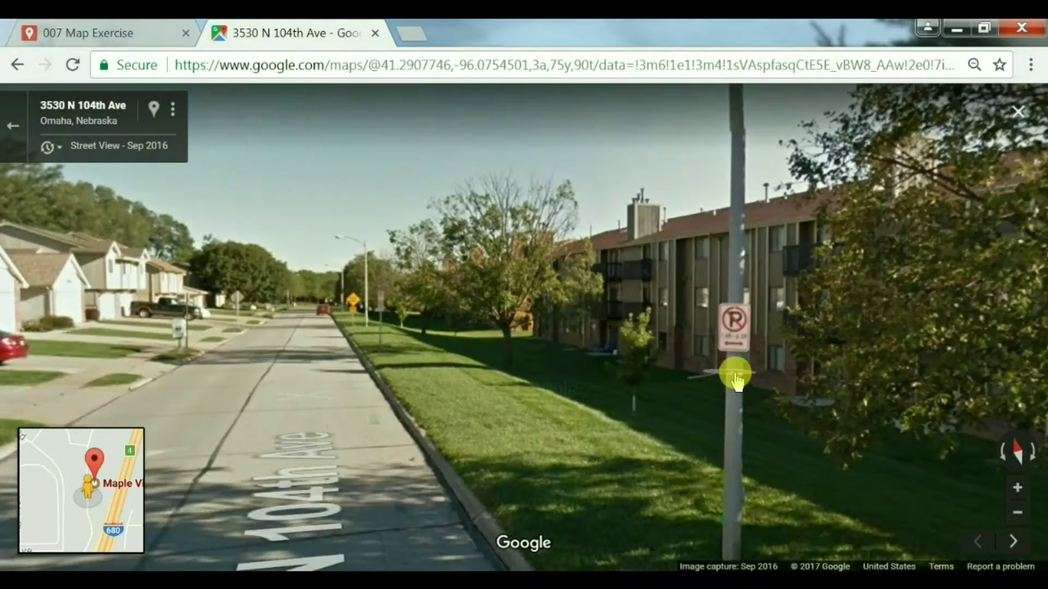
scroll(735, 376, "up", 3)
scroll(735, 377, "down", 3)
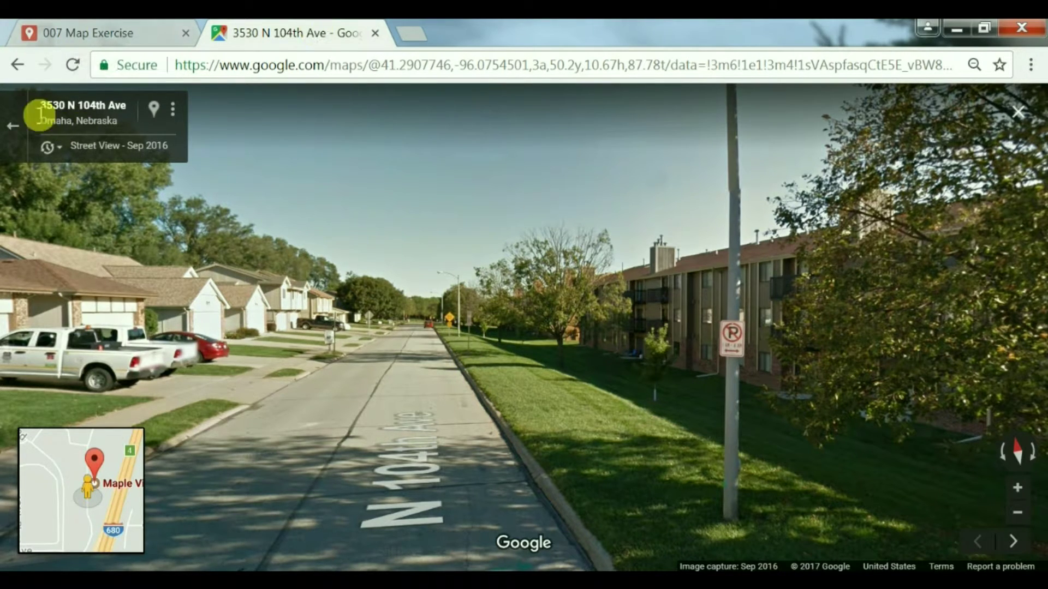
Step: Exit Street View, reopen Maple View's details, and go back to the 007 Map Exercise tab
left_click(11, 131)
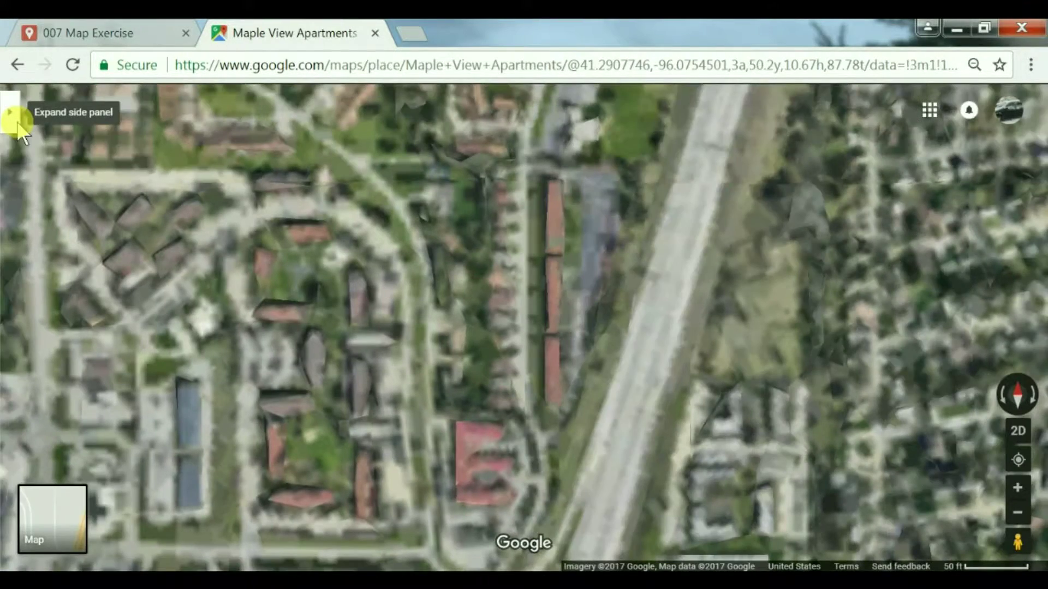
left_click(18, 131)
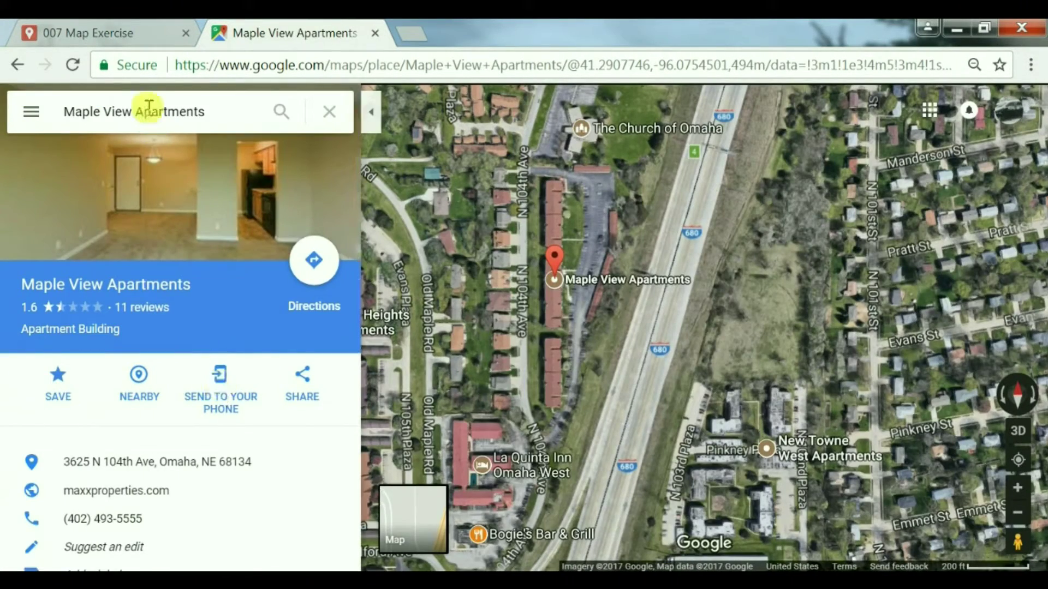
left_click(131, 34)
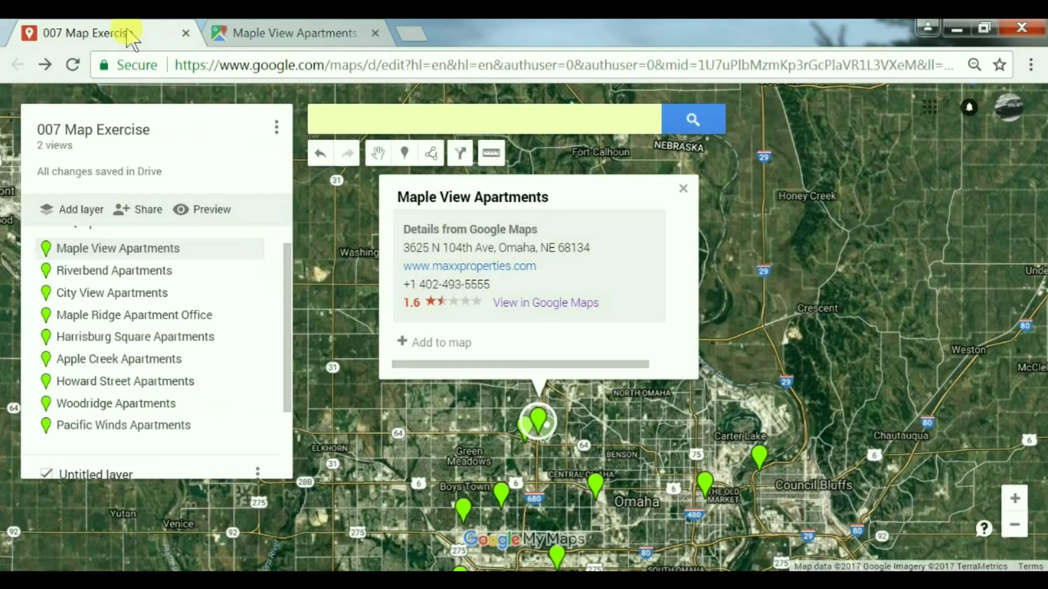
Step: Add Maple View Apartments to the Untitled layer and give its pin the dark red colour
left_click(414, 342)
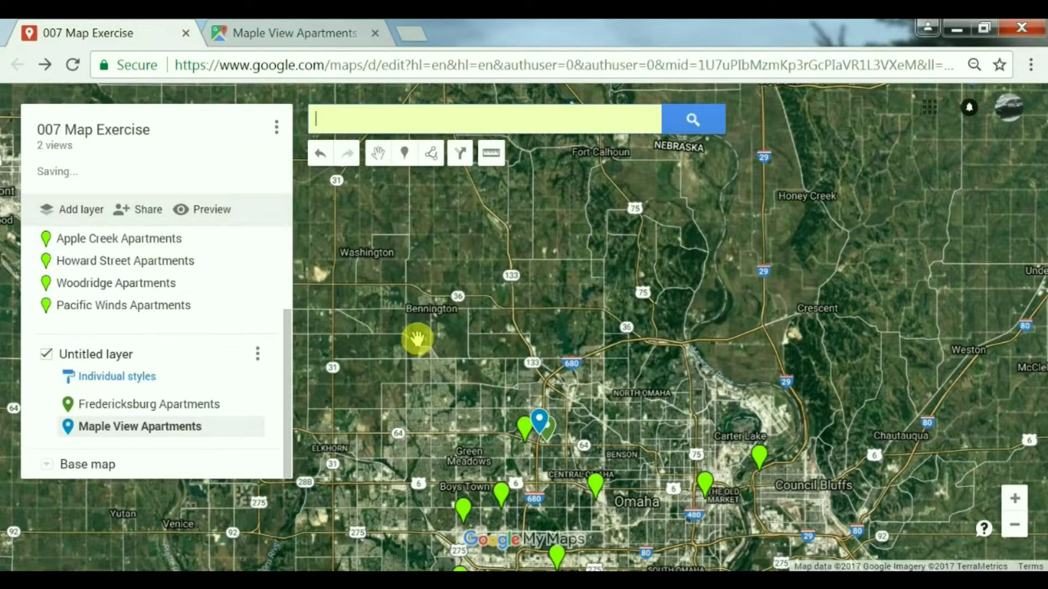
left_click(568, 385)
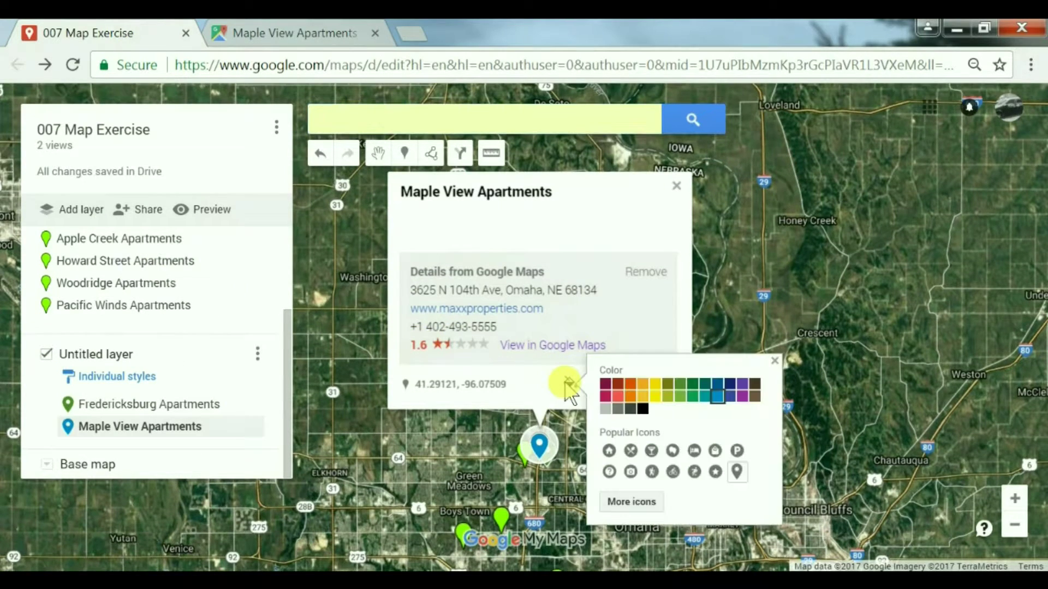
left_click(617, 383)
left_click(675, 186)
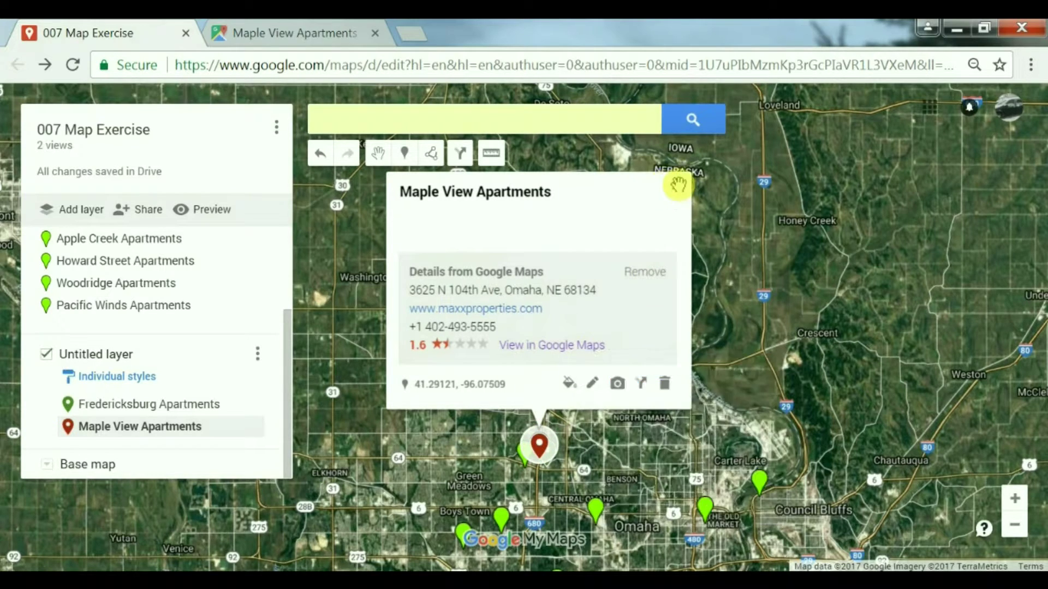
left_click(677, 185)
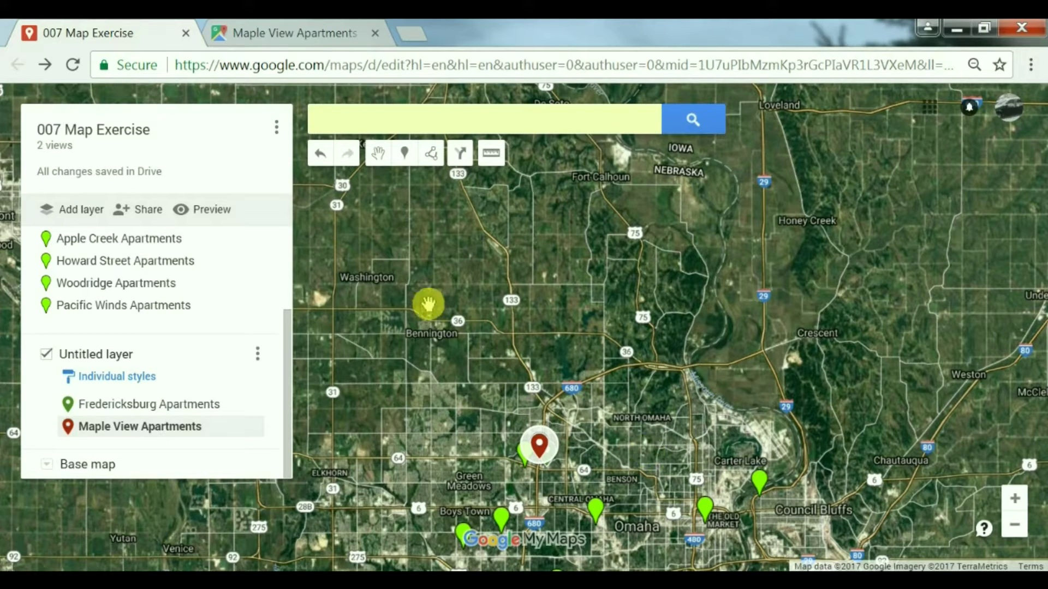
scroll(284, 317, "up", 1)
Step: Open Riverbend Apartments' Google Maps link in a new tab and close the Maple View tab
scroll(282, 306, "up", 2)
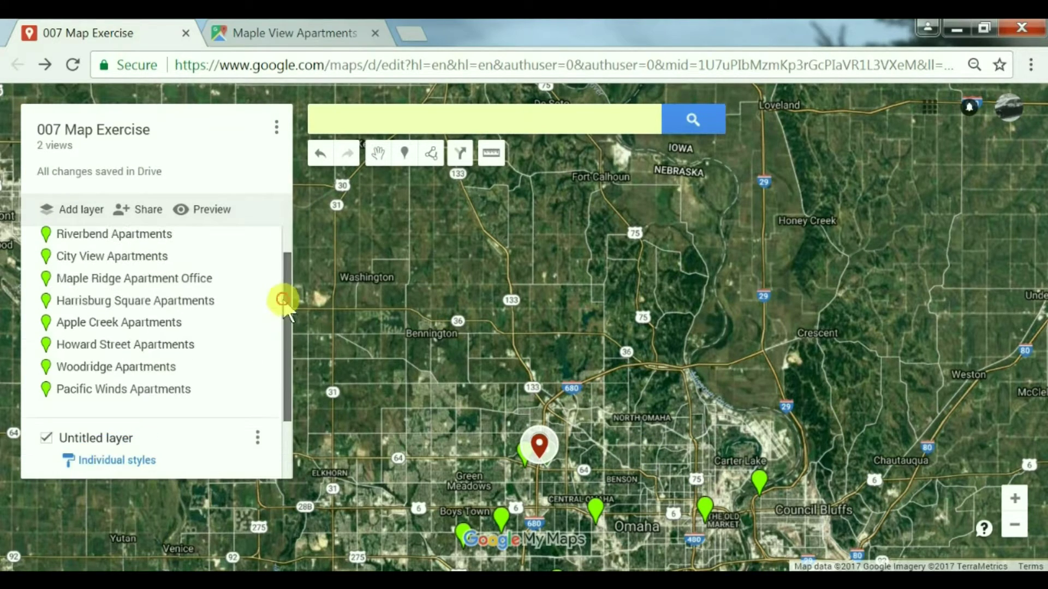
left_click(158, 253)
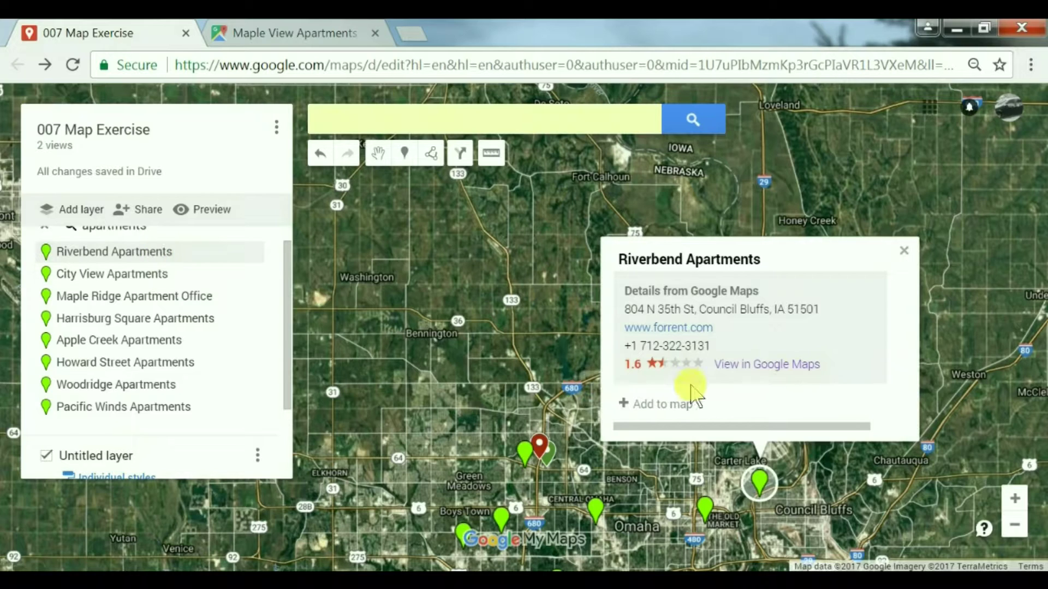
right_click(777, 372)
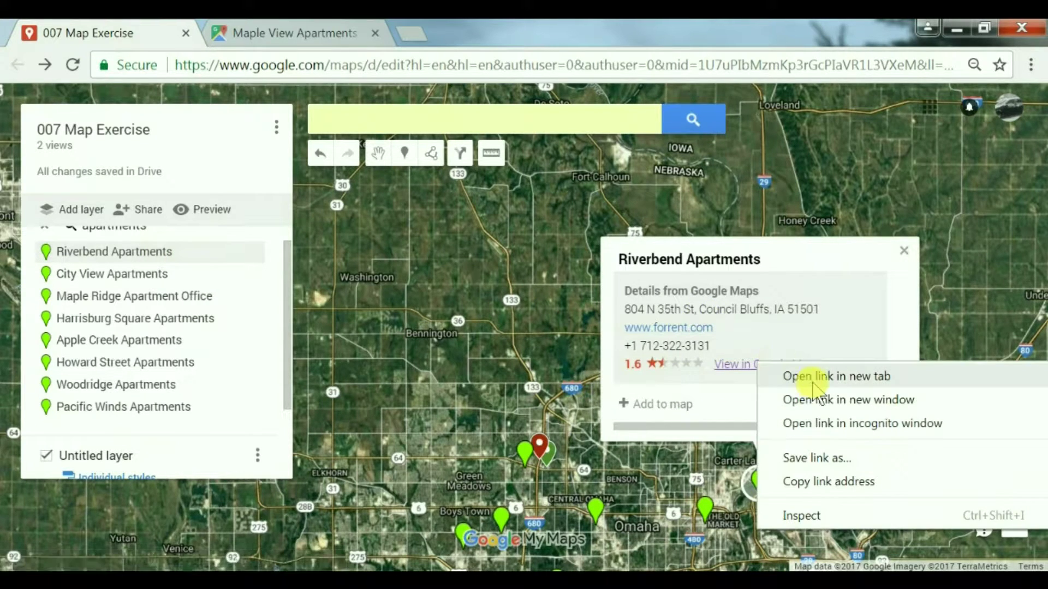
left_click(802, 375)
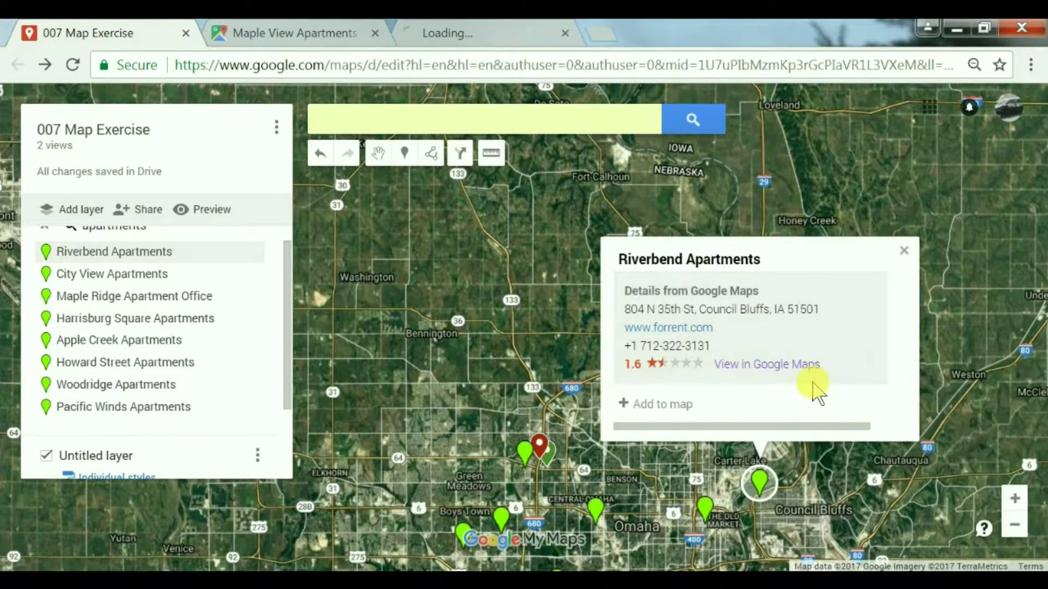
left_click(375, 33)
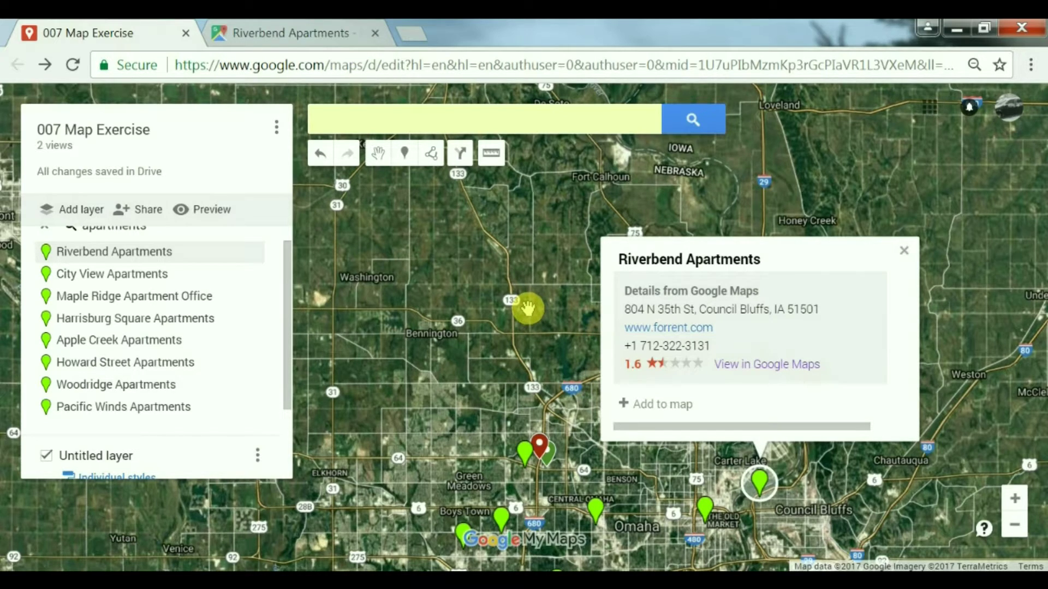
Step: Show Riverbend Apartments in satellite view and pan toward the neighbouring Cottonwood Apartments
left_click(317, 33)
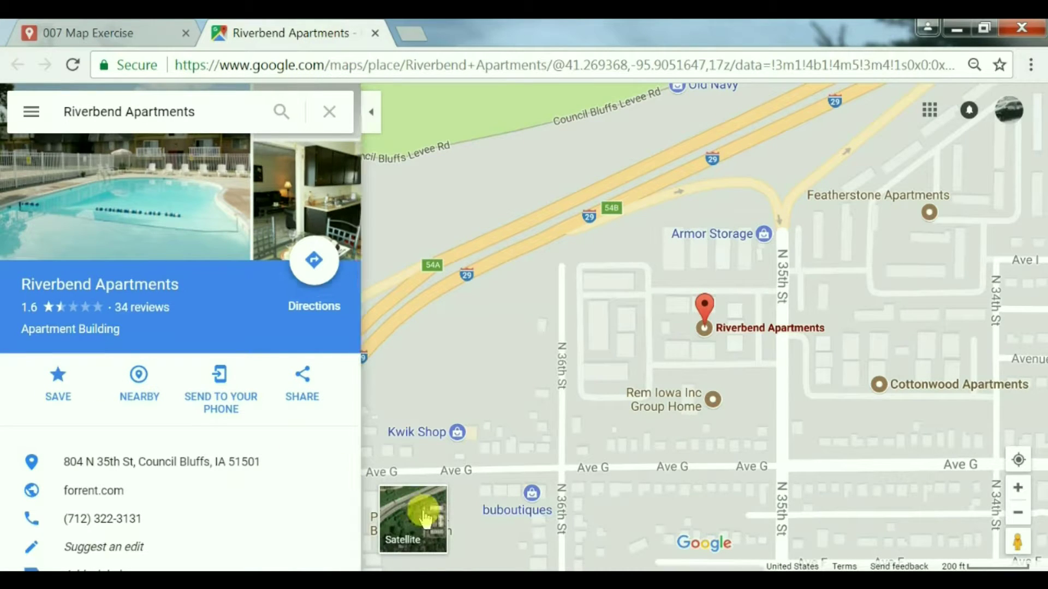
left_click(426, 519)
left_click(371, 112)
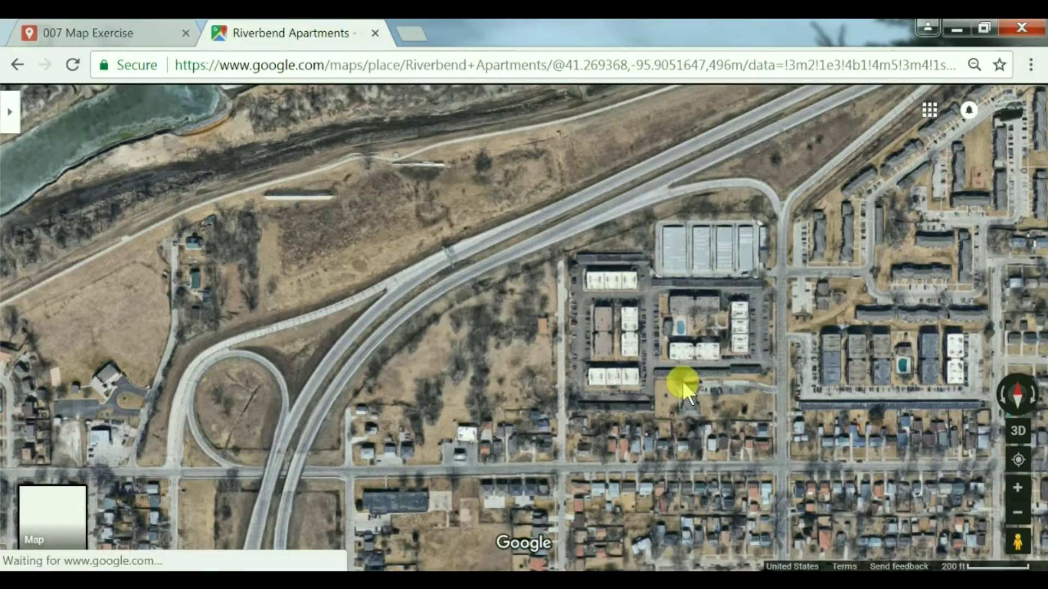
left_click_drag(681, 379, 552, 349)
scroll(552, 349, "up", 3)
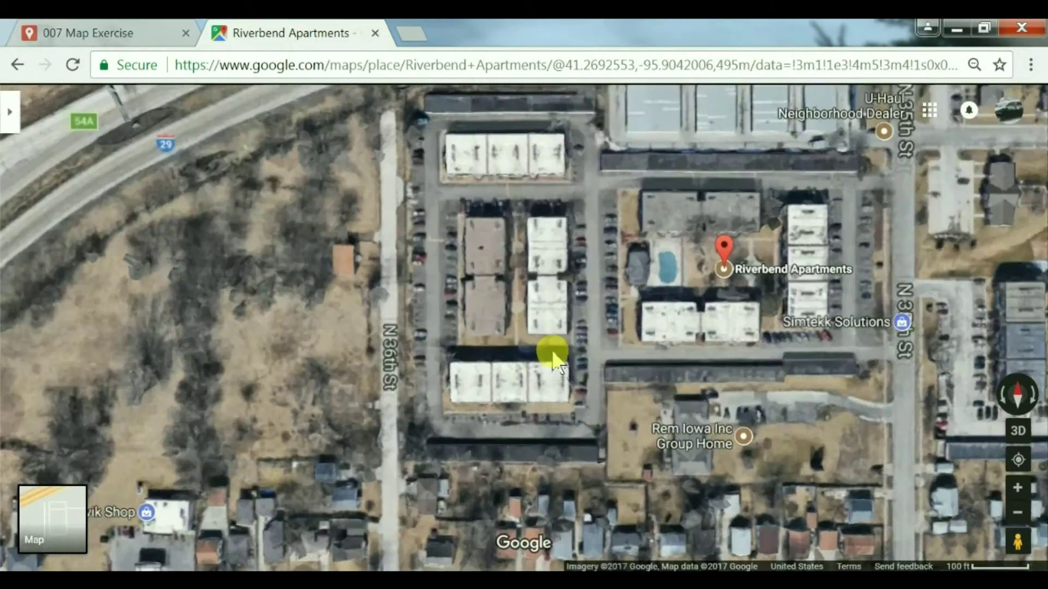
left_click_drag(765, 332, 350, 361)
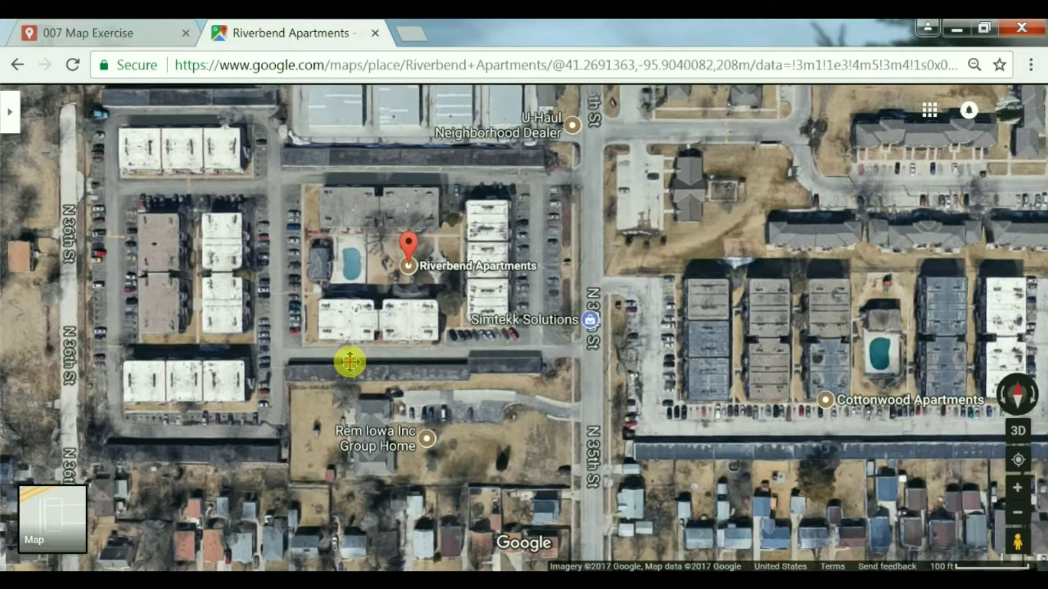
left_click_drag(681, 306, 523, 166)
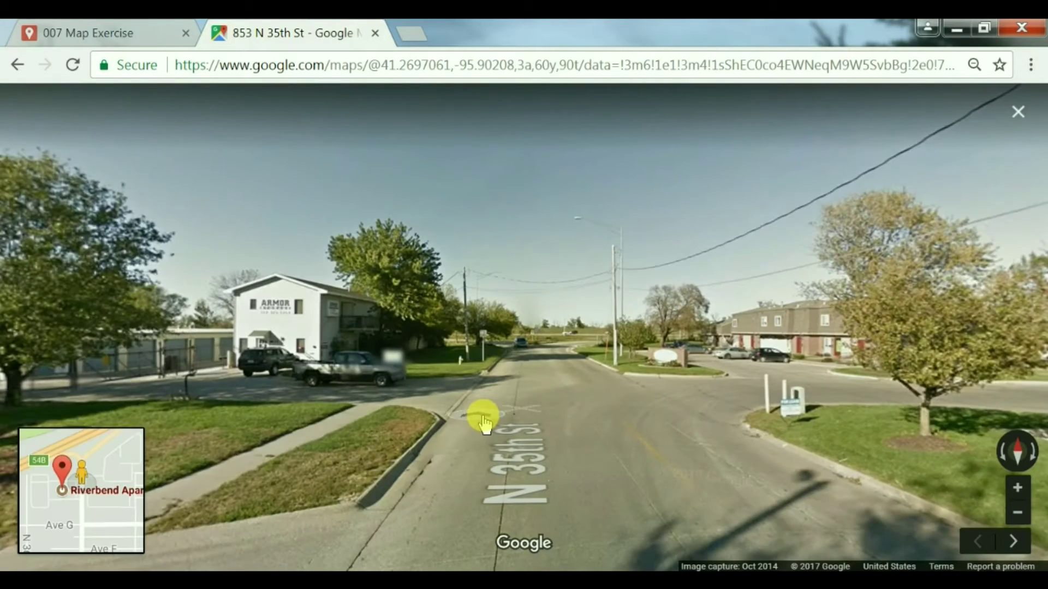
left_click(483, 423)
left_click_drag(480, 425, 264, 433)
left_click_drag(599, 421, 496, 468)
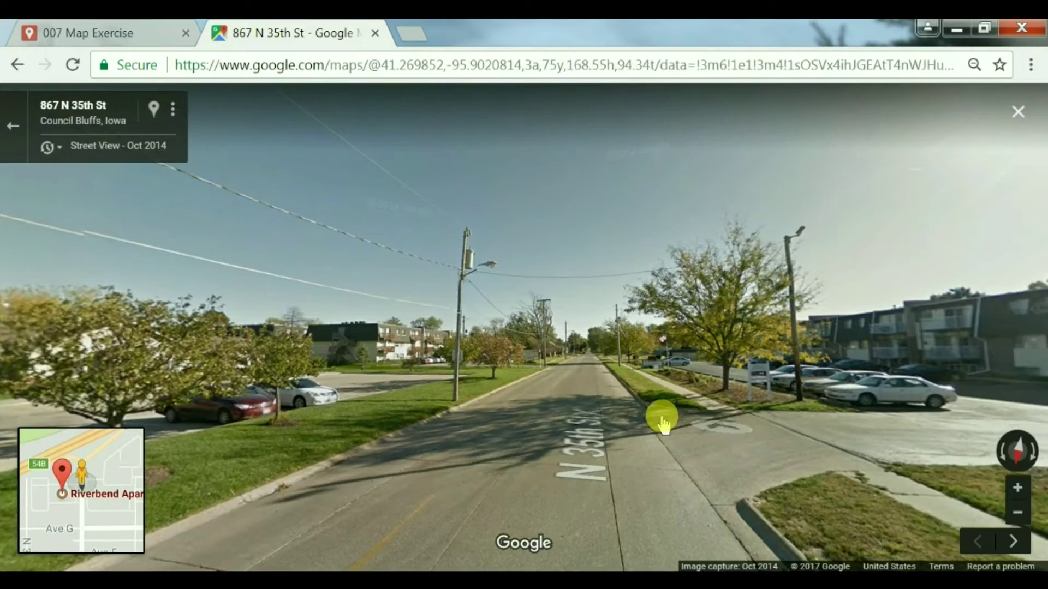
left_click(660, 421)
left_click(657, 422)
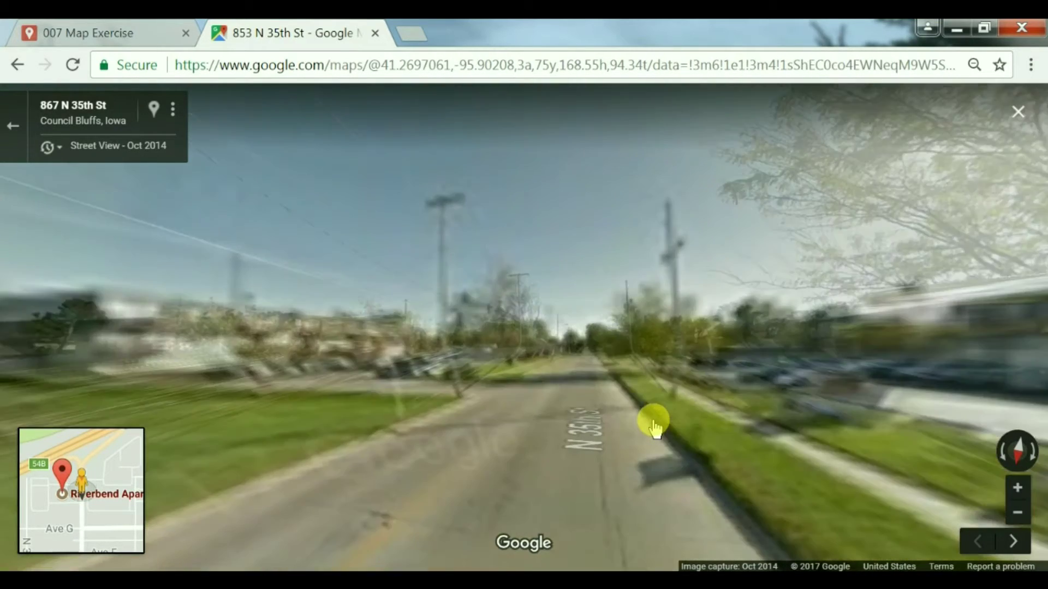
left_click_drag(690, 497, 623, 397)
left_click(625, 398)
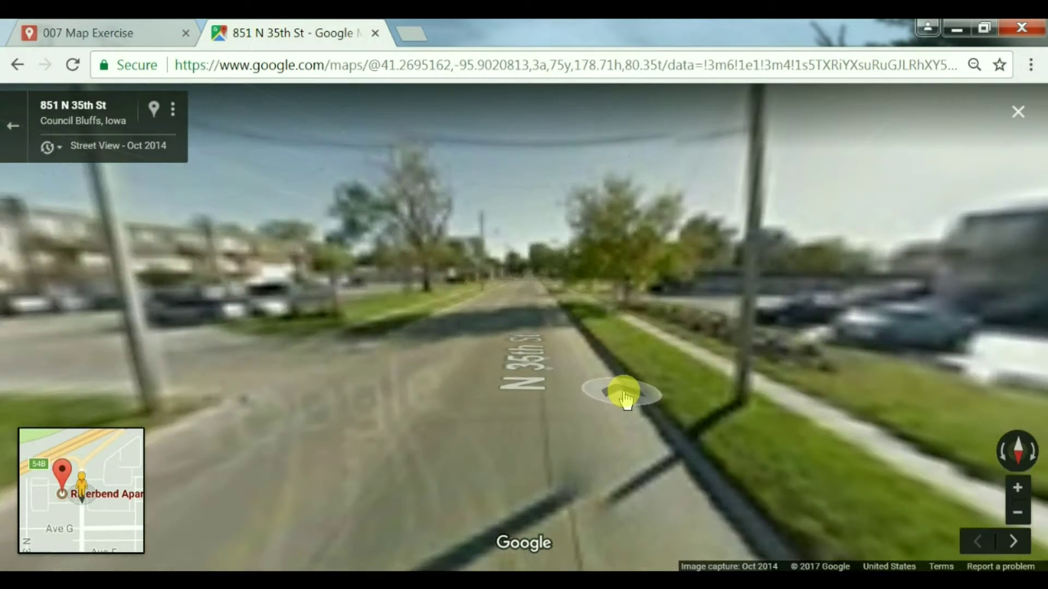
left_click(480, 325)
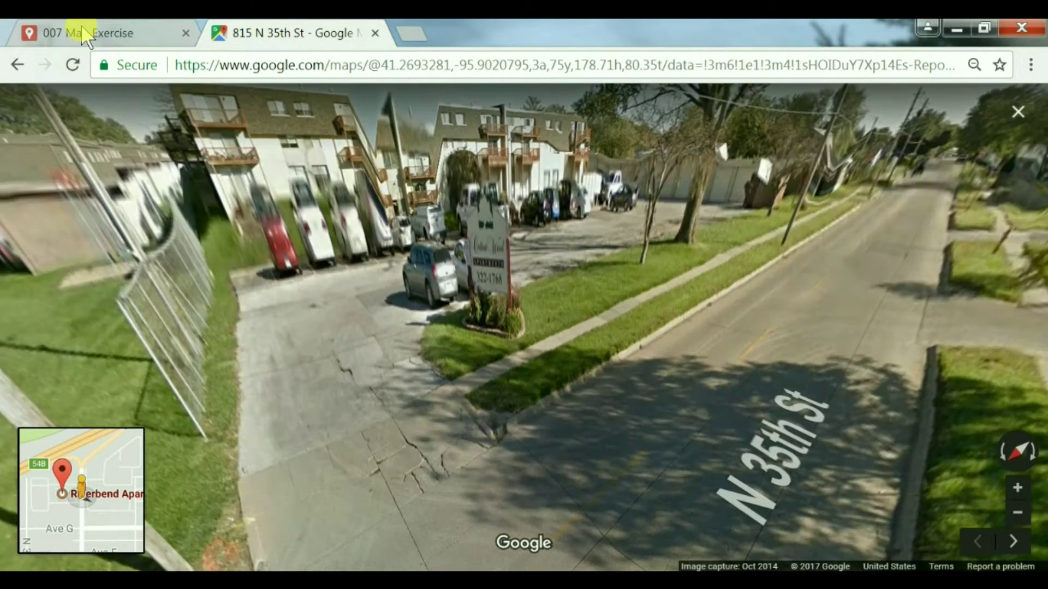
left_click(82, 32)
Step: Add Riverbend Apartments to the Untitled layer with a dark green pin
left_click(646, 411)
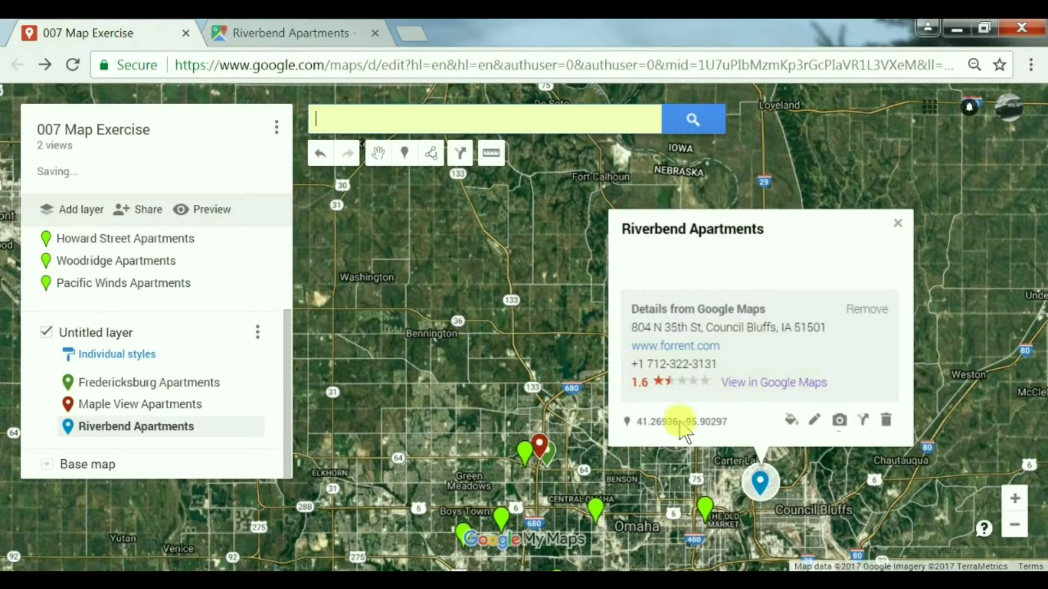
left_click(791, 421)
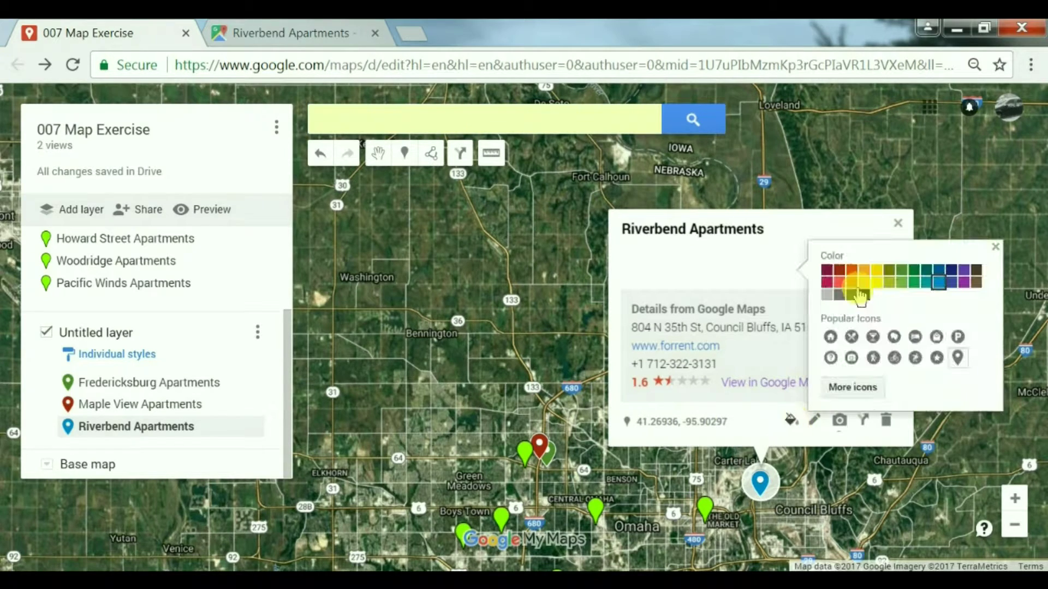
left_click(914, 269)
left_click(997, 247)
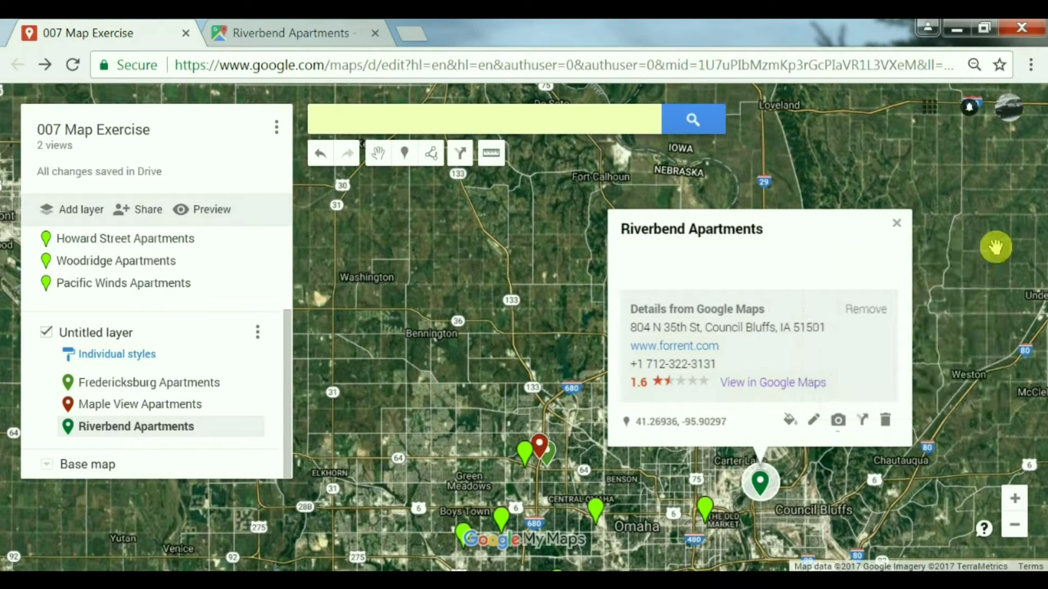
left_click(895, 225)
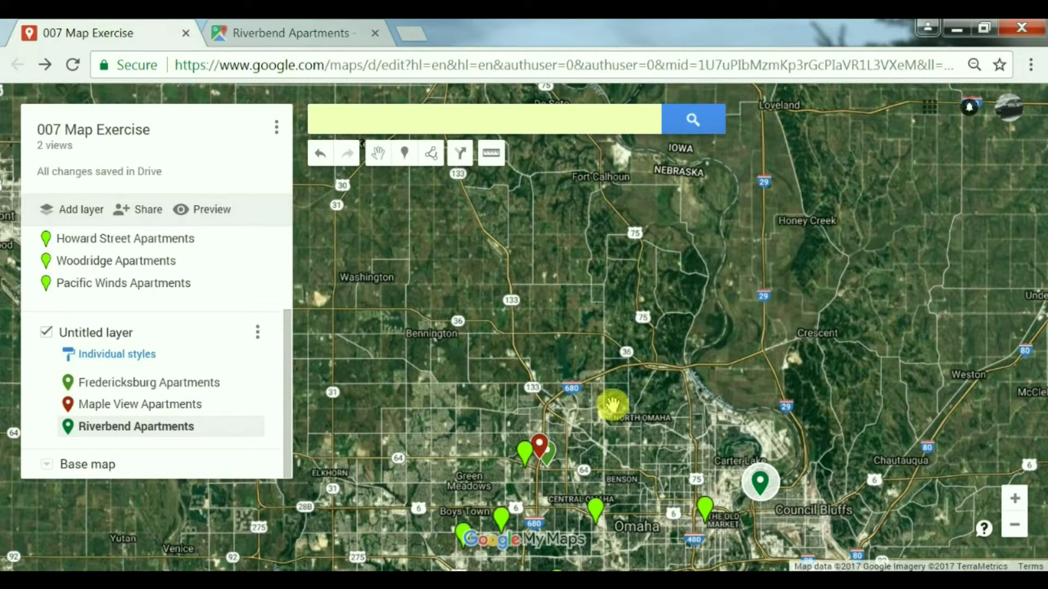
Step: Pan the map and open the Apple Creek Apartments details card from the search results
left_click_drag(611, 360, 603, 272)
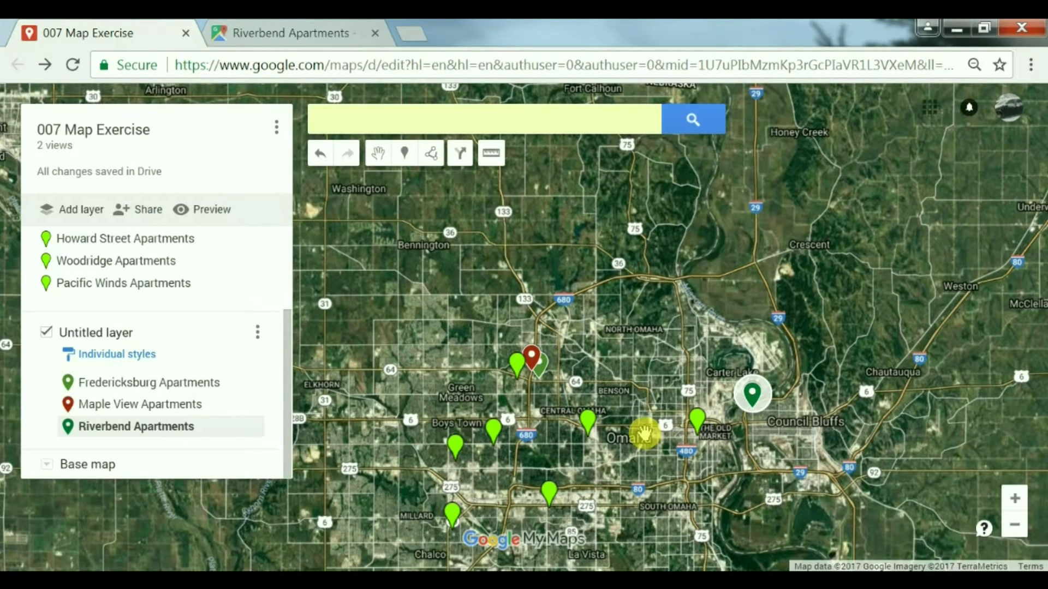
left_click_drag(286, 332, 194, 281)
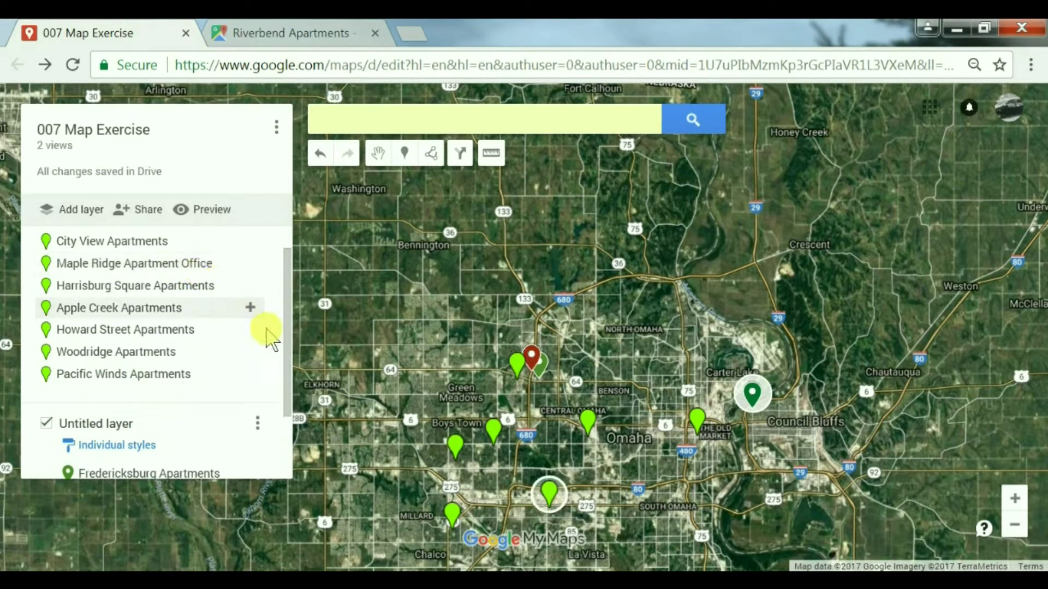
scroll(283, 358, "down", 2)
scroll(269, 381, "up", 2)
scroll(269, 397, "down", 2)
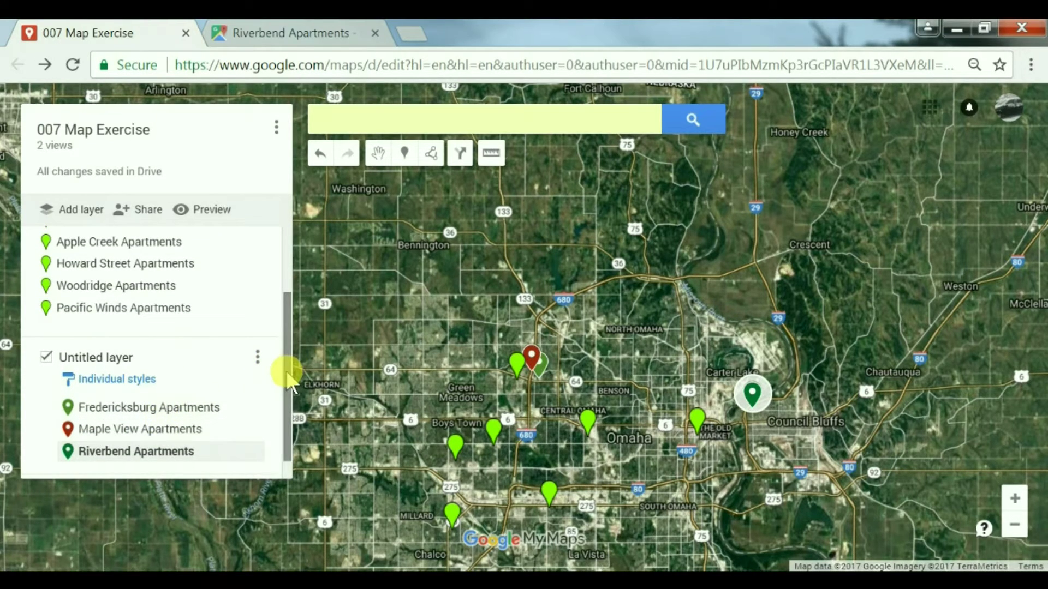
left_click_drag(286, 370, 292, 327)
left_click(171, 302)
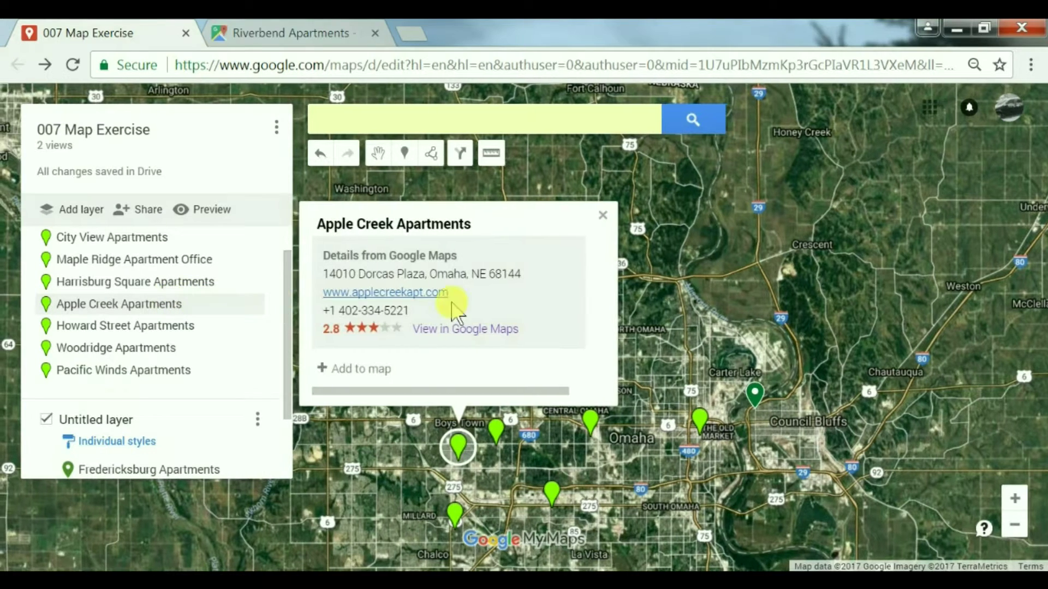
Step: Open Apple Creek's Google Maps page in a new tab and show the area as satellite imagery
right_click(457, 330)
left_click(492, 336)
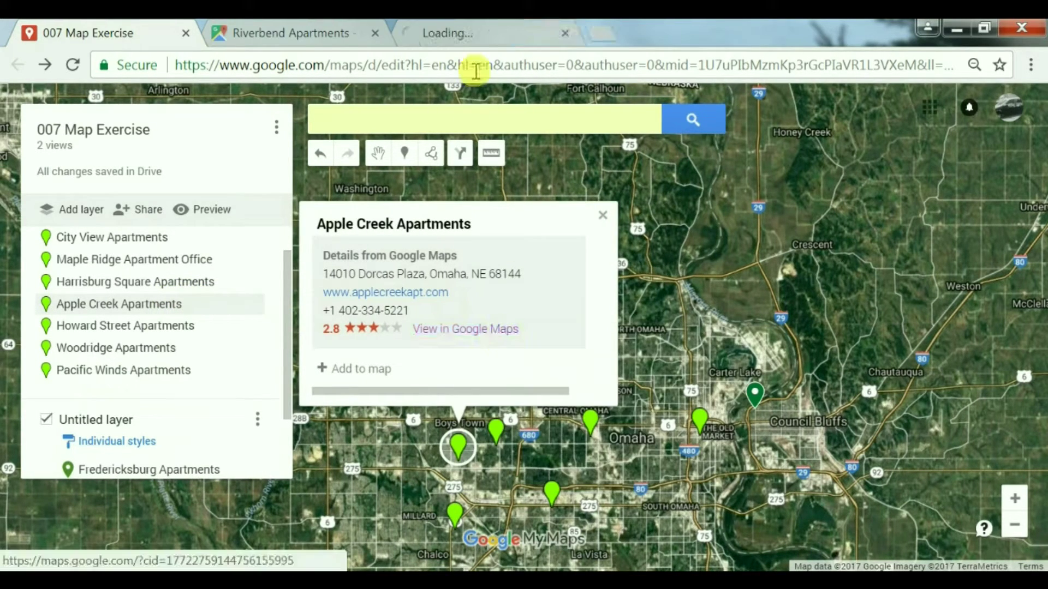
left_click(477, 34)
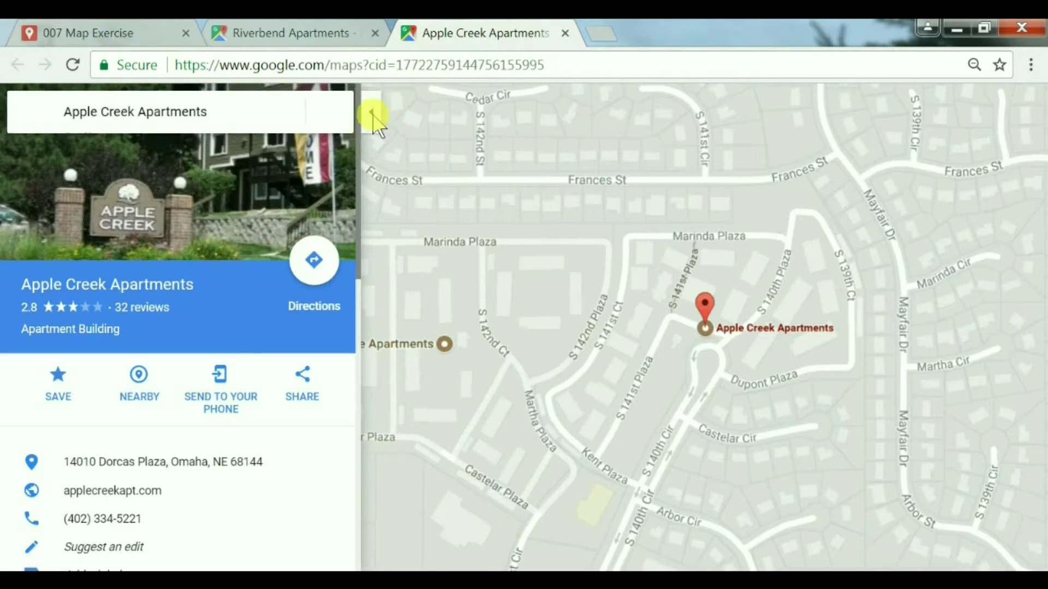
left_click(372, 112)
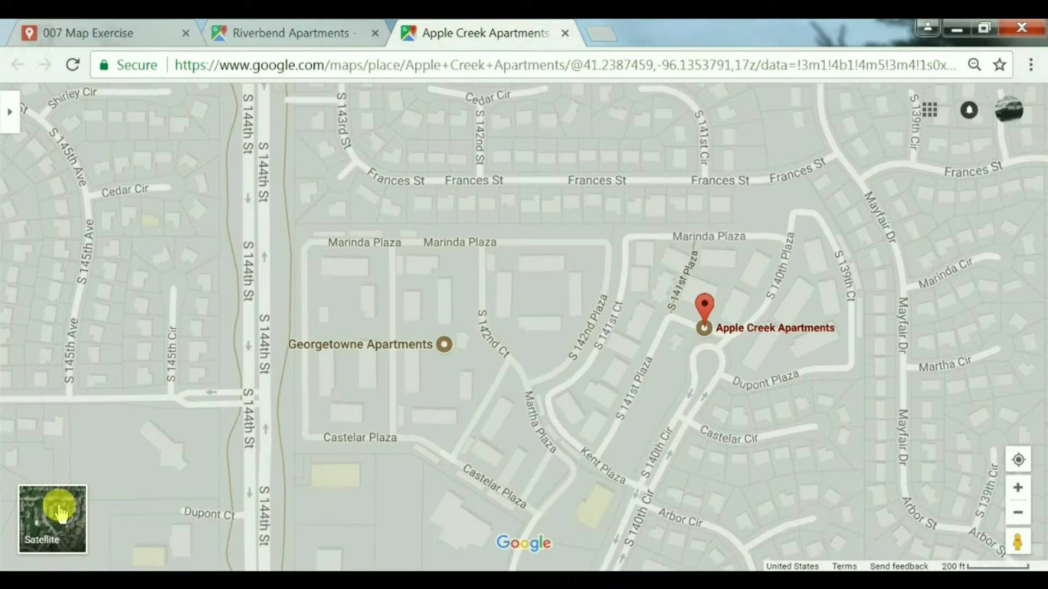
left_click(60, 513)
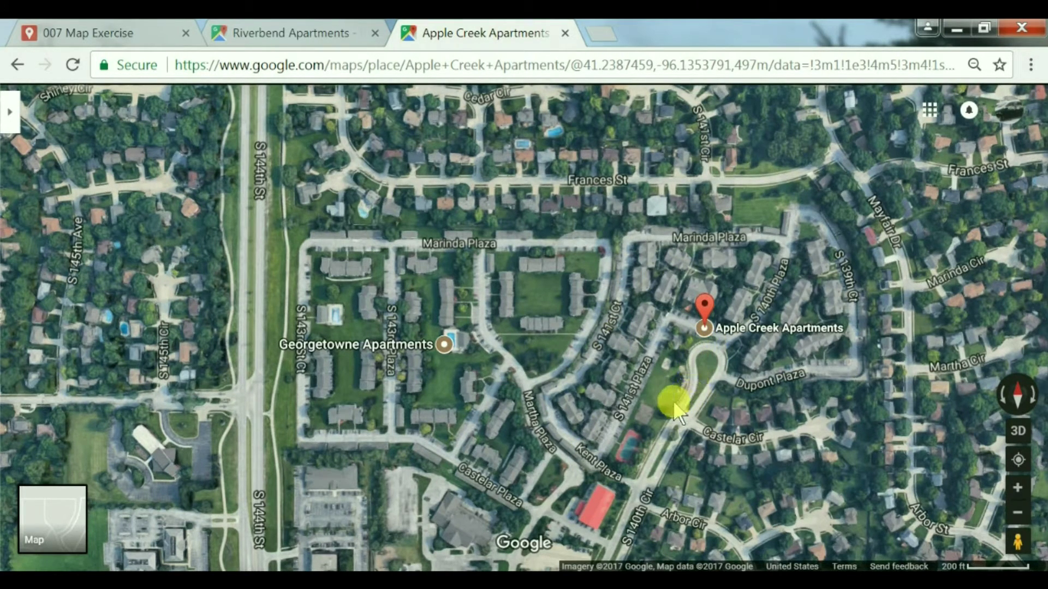
Step: Back in 007 Map Exercise, add Apple Creek Apartments to the map and begin editing its details
left_click(93, 31)
left_click(370, 373)
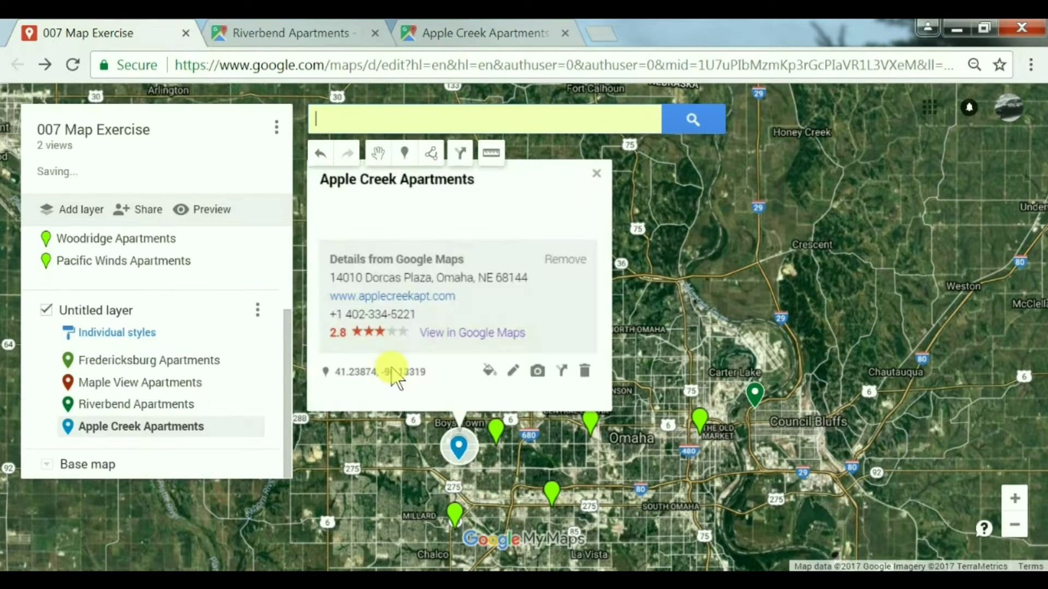
left_click(510, 384)
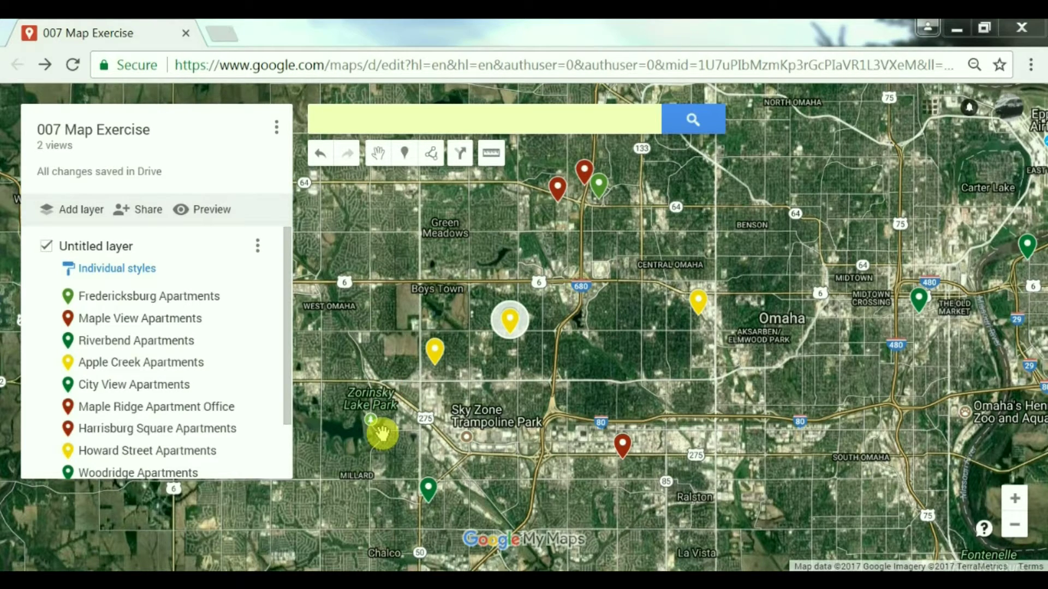
scroll(436, 410, "down", 2)
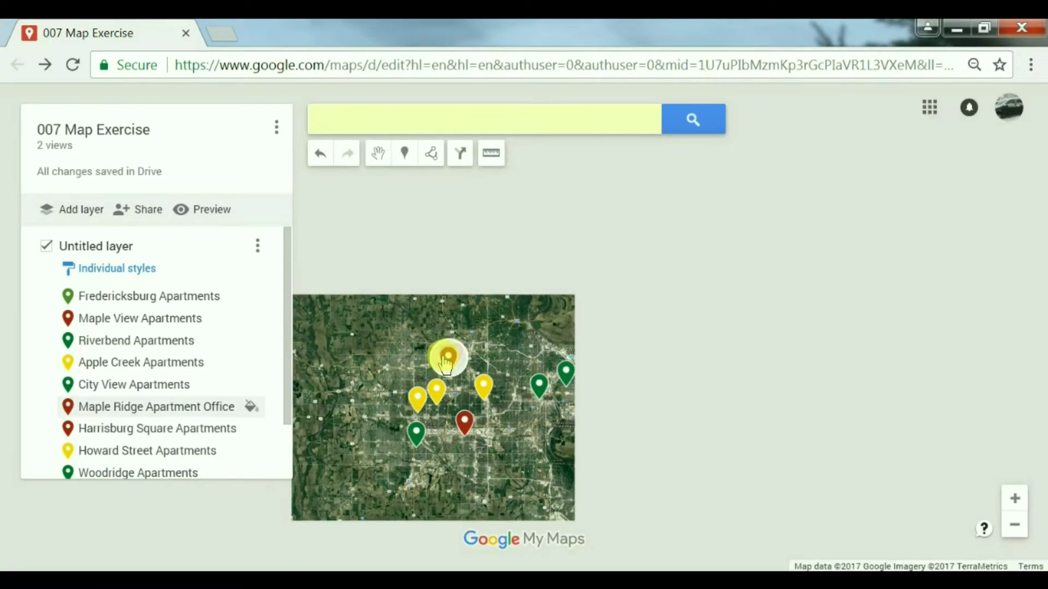
left_click_drag(376, 348, 409, 288)
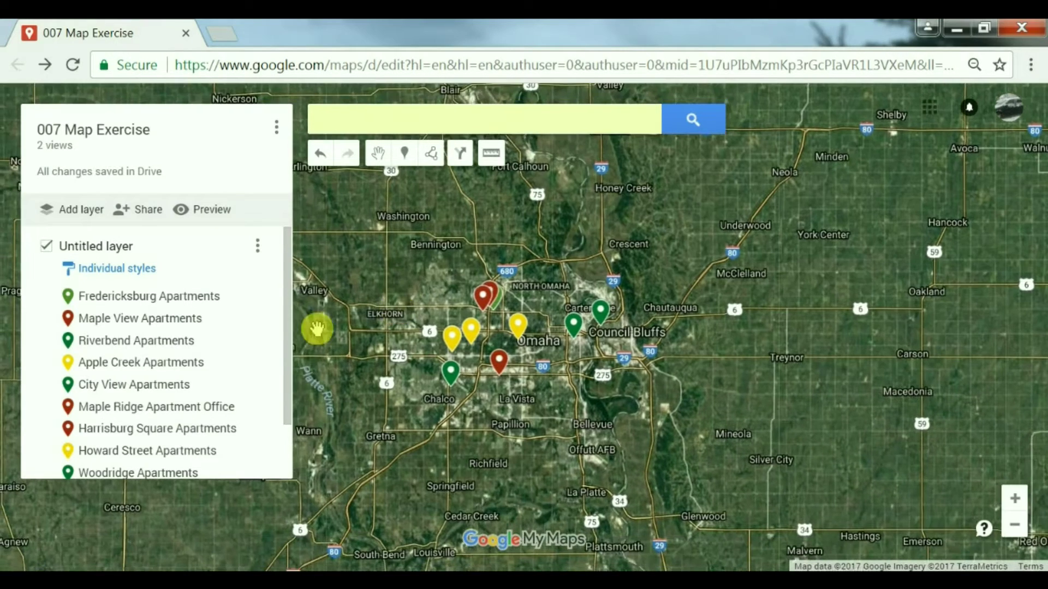
left_click_drag(288, 270, 271, 374)
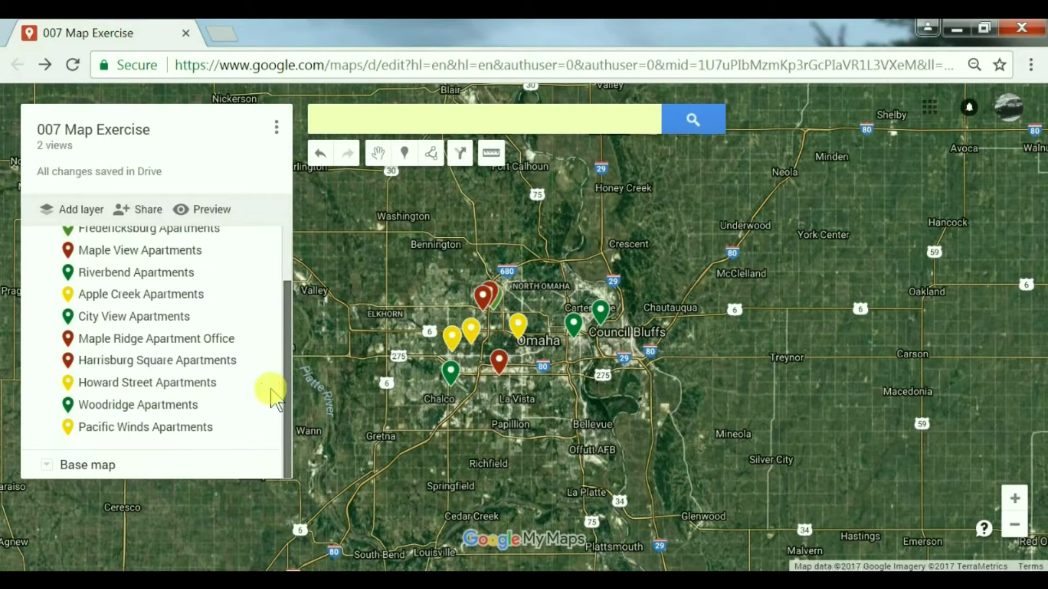
left_click_drag(283, 352, 284, 260)
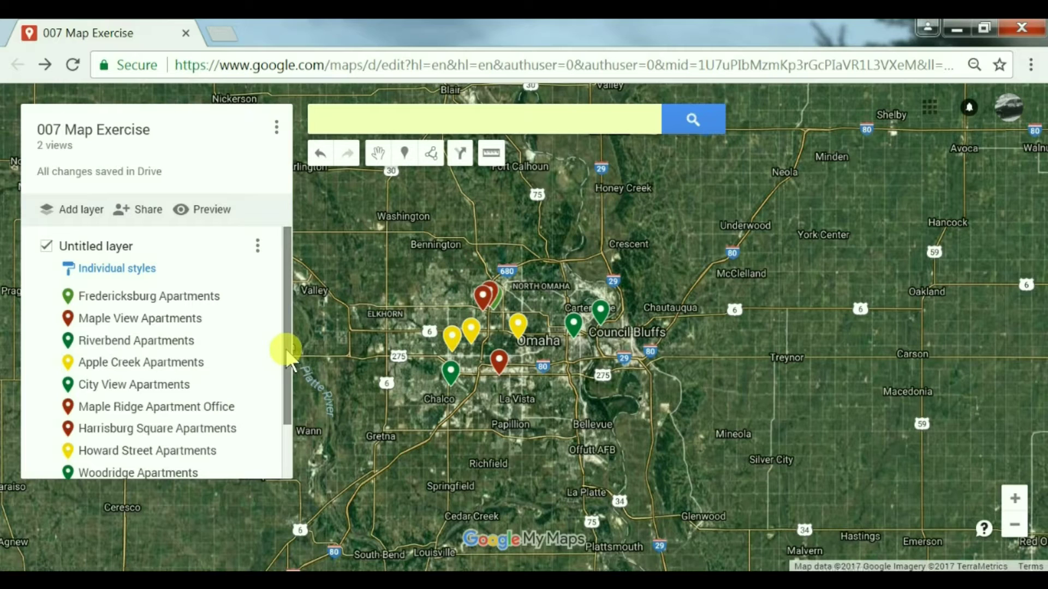
mouse_move(286, 355)
left_mouse_down()
mouse_move(272, 437)
mouse_move(275, 339)
left_mouse_up()
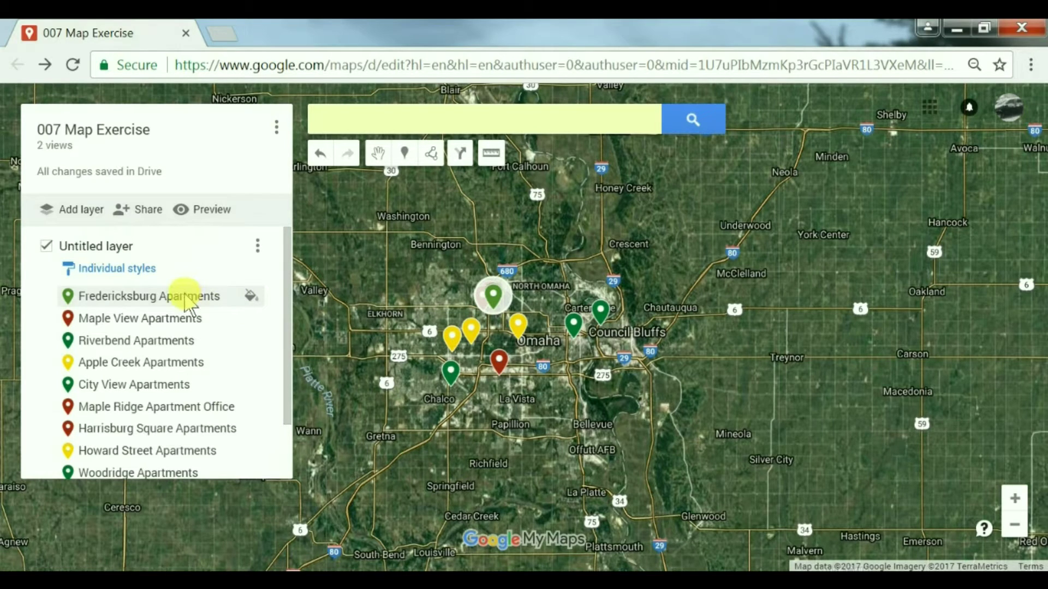
Step: Give the Fredericksburg Apartments pin a star icon
left_click(183, 299)
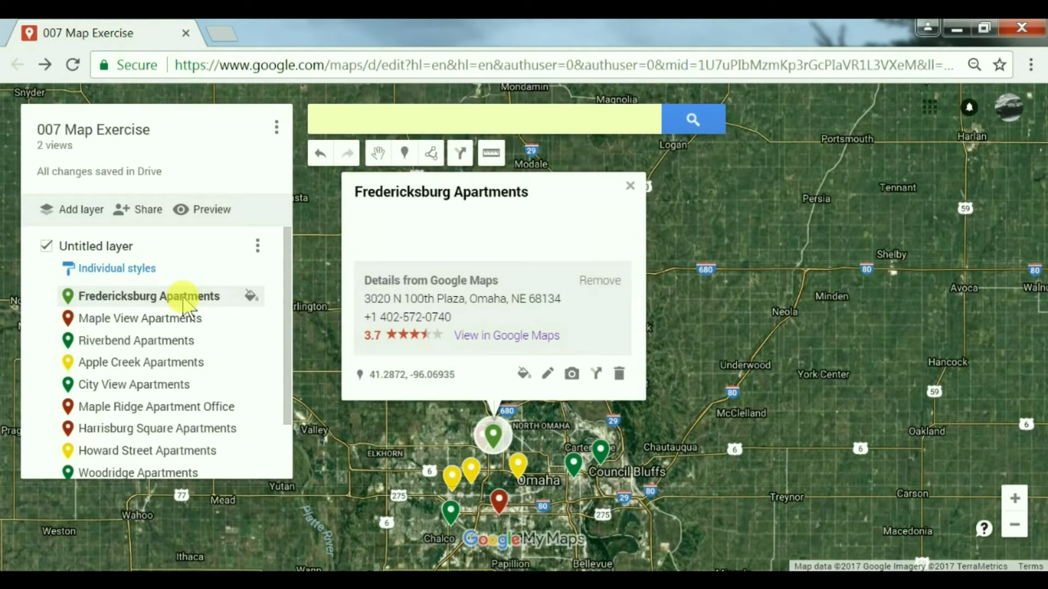
left_click(522, 374)
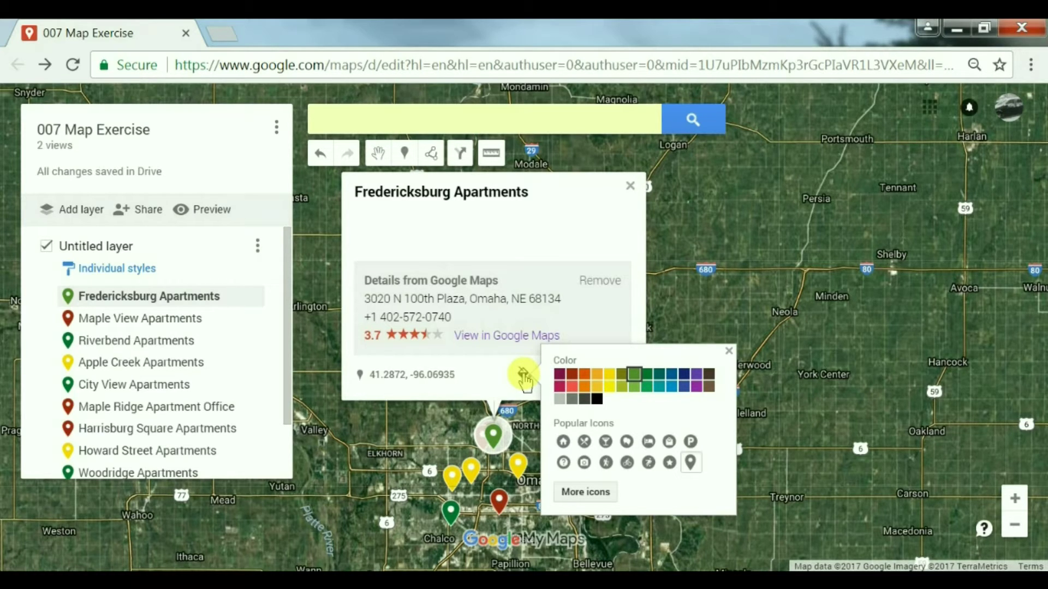
left_click(670, 463)
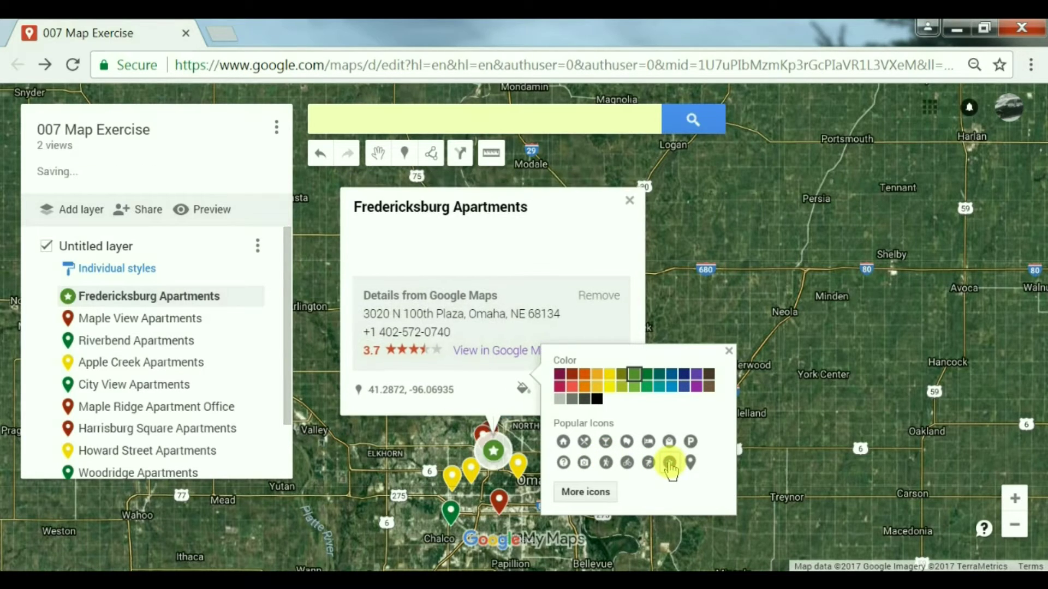
left_click(630, 202)
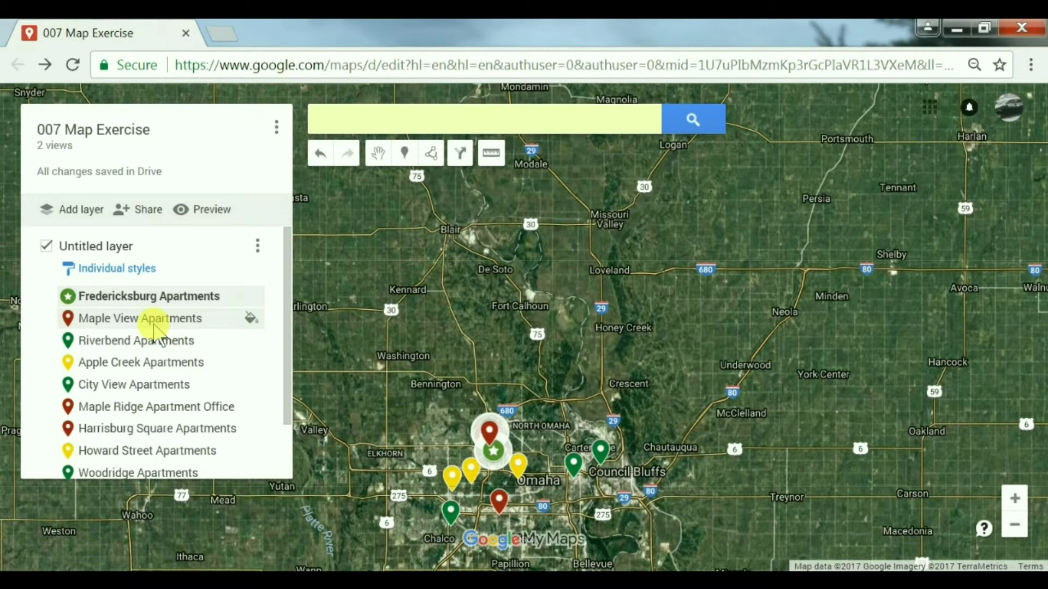
Step: Give the Maple View Apartments pin a star icon
left_click(154, 323)
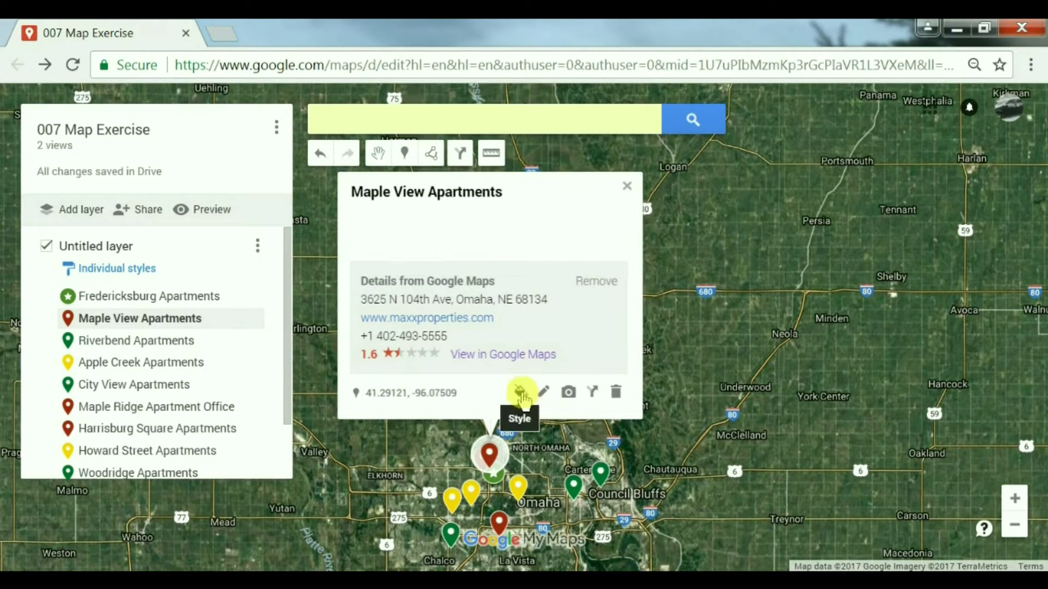
left_click(520, 392)
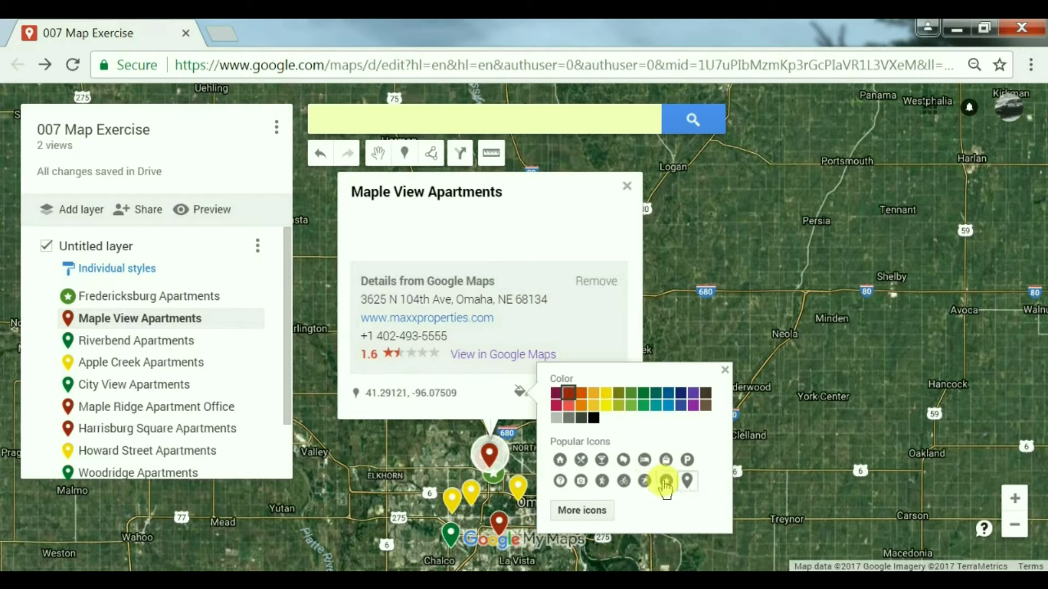
left_click(666, 482)
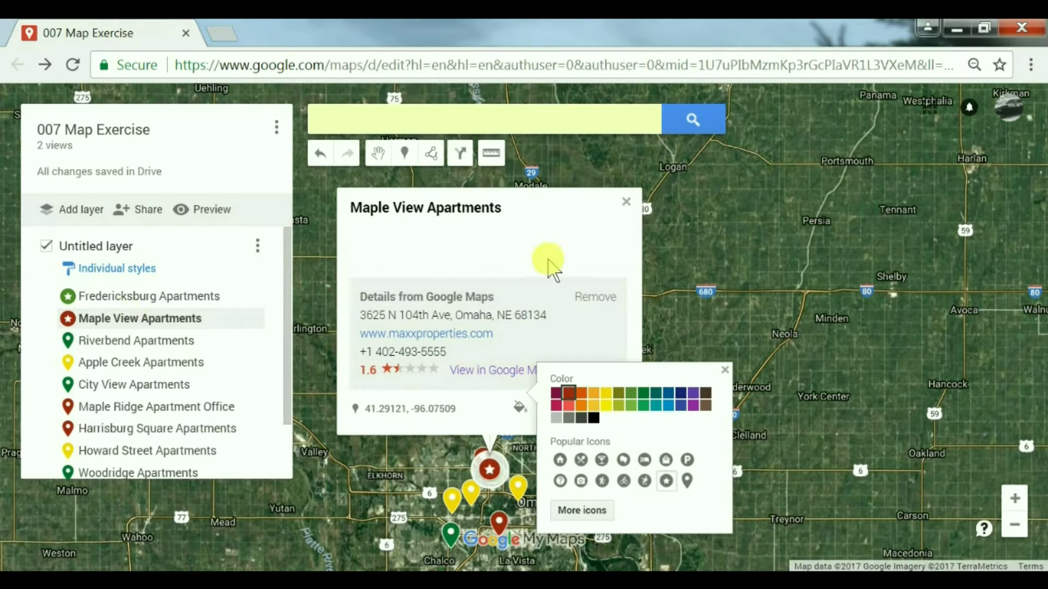
left_click(625, 201)
left_click(625, 201)
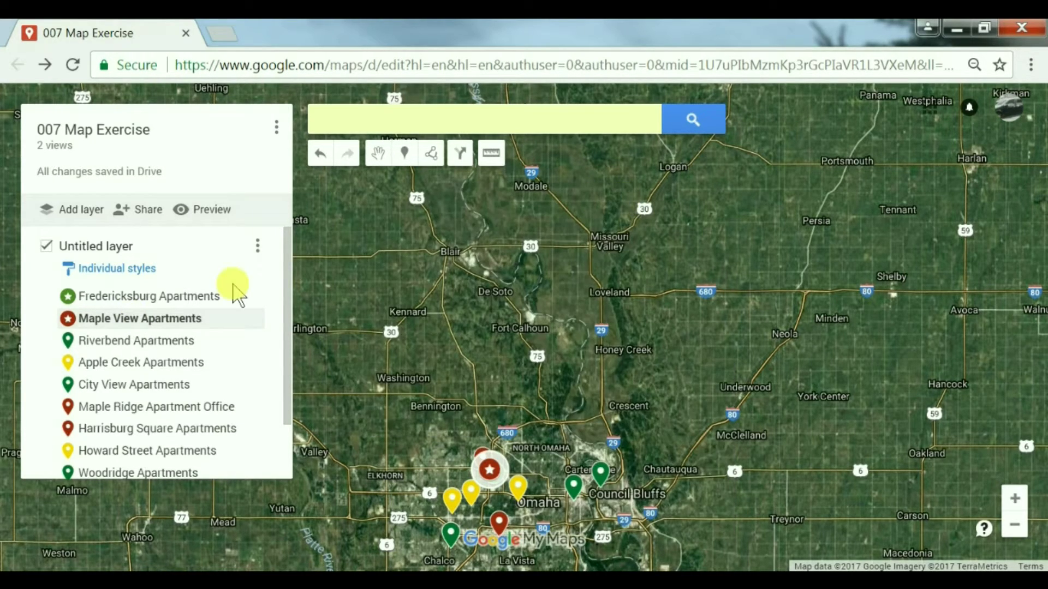
Step: Make the Maple Ridge Apartment Office pin a green star
left_click(163, 409)
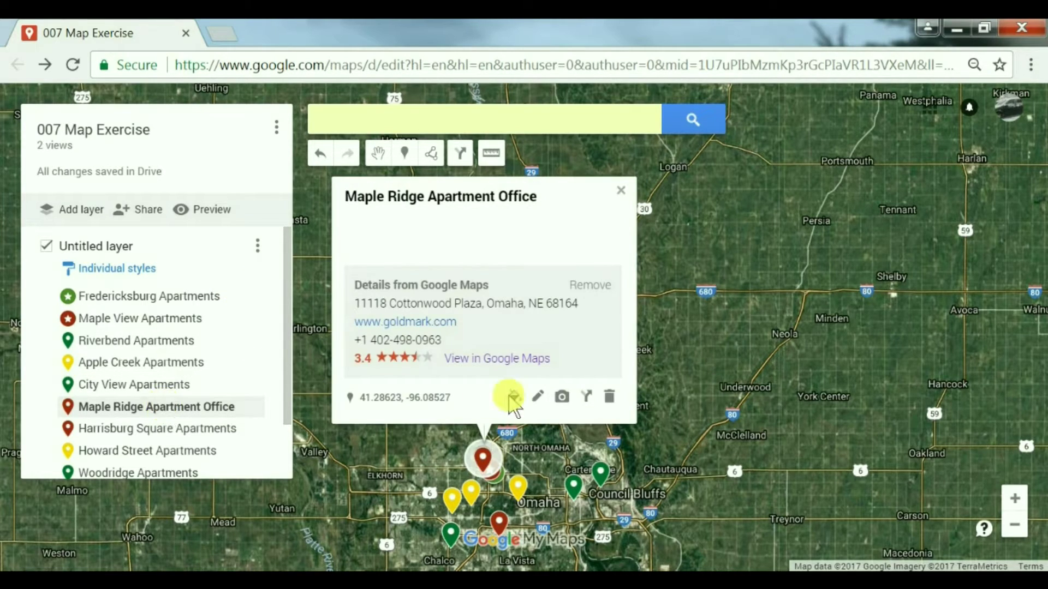
left_click(512, 397)
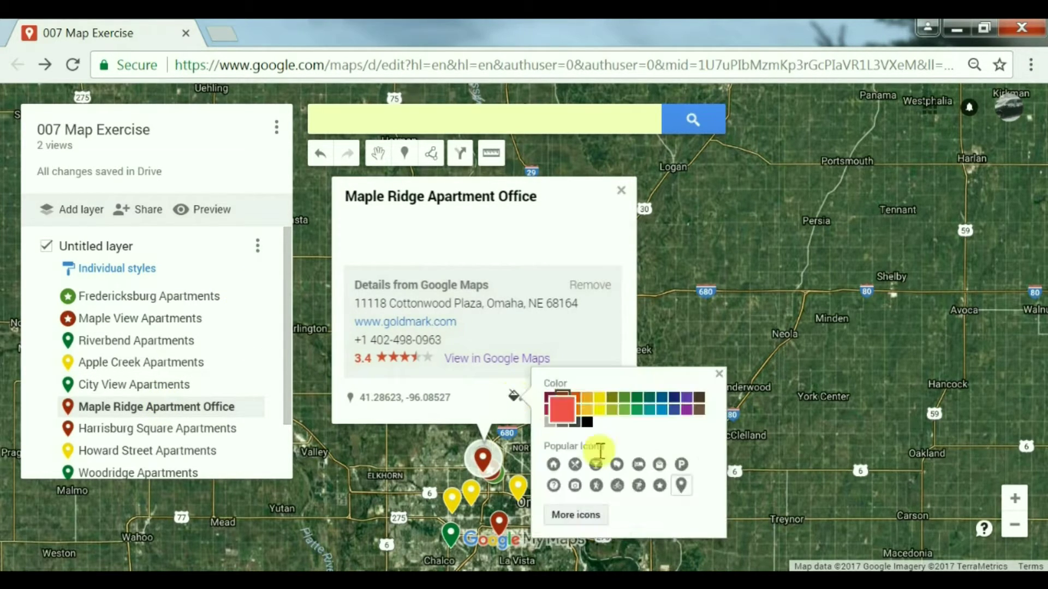
left_click(659, 485)
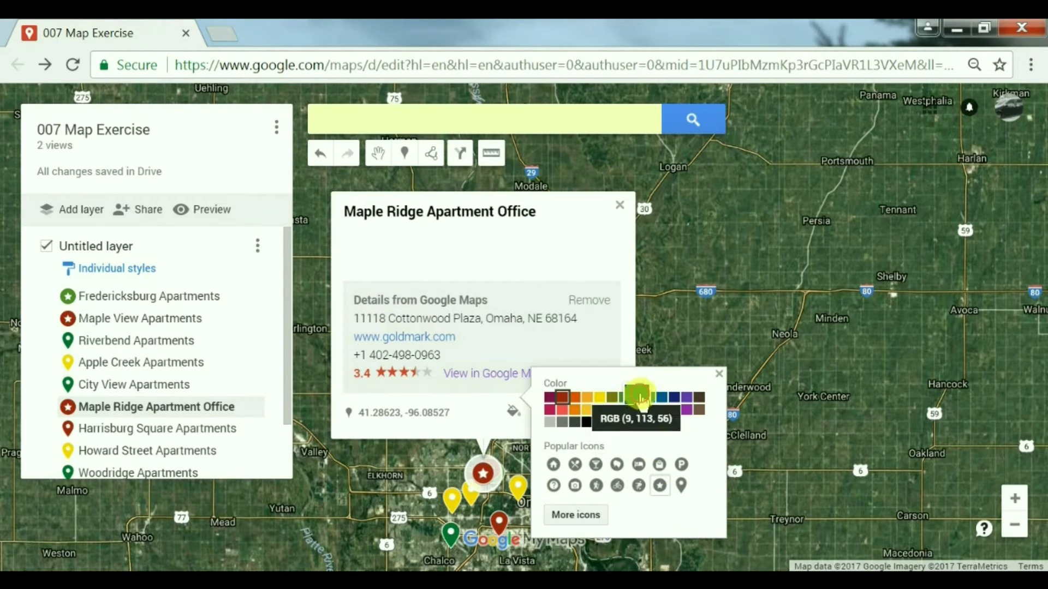
left_click(639, 398)
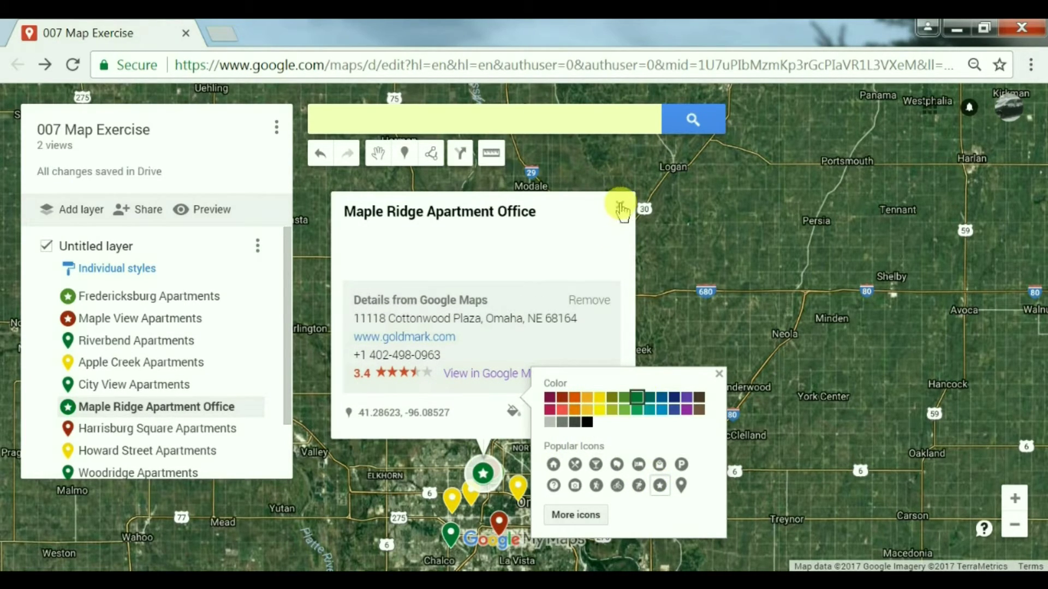
left_click(621, 209)
left_click_drag(437, 355, 431, 320)
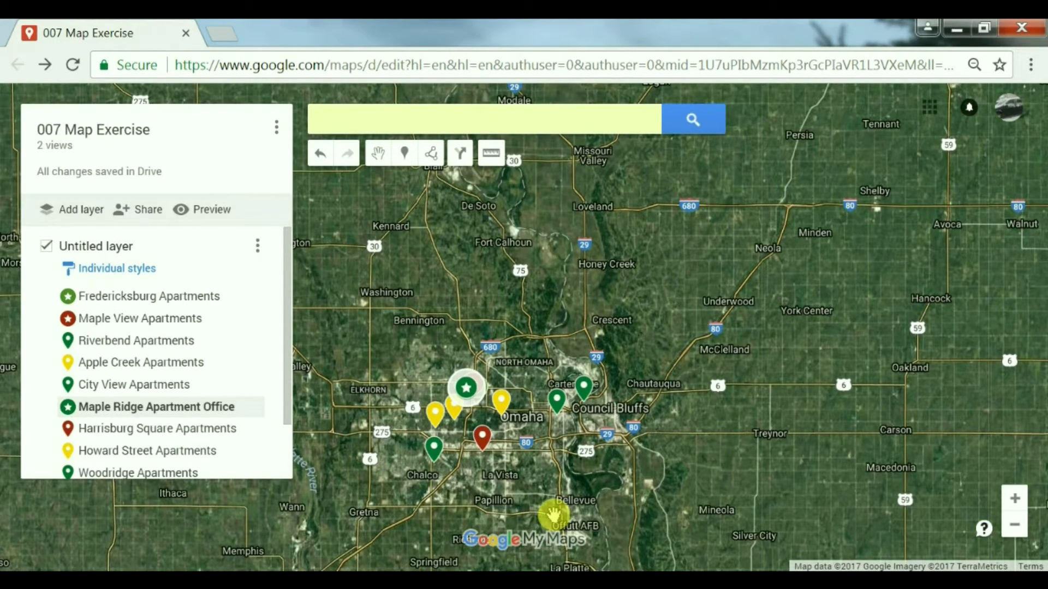
scroll(552, 515, "up", 2)
scroll(457, 438, "down", 2)
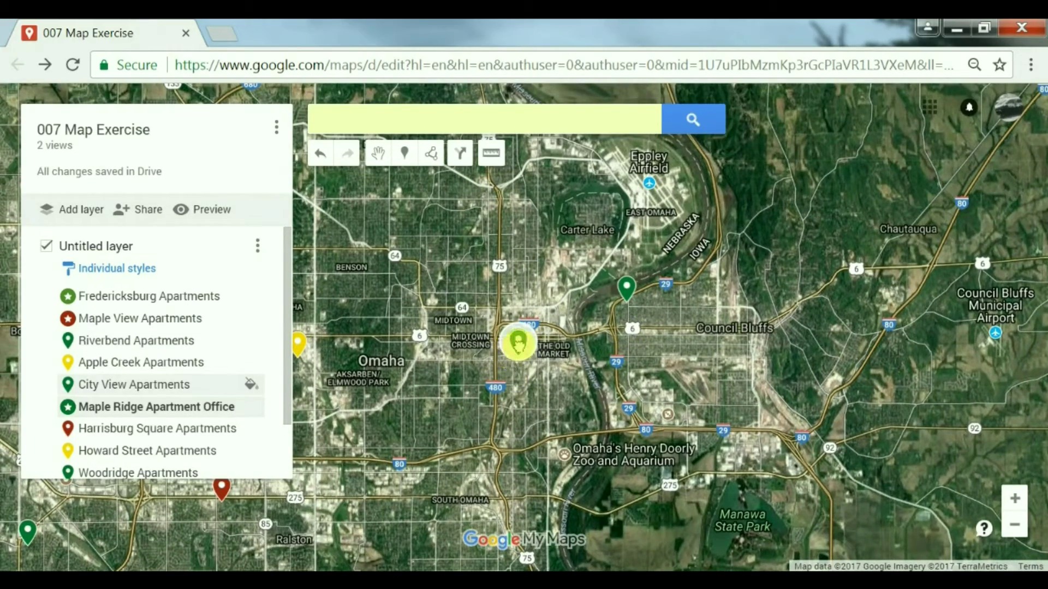
Step: Give the City View Apartments pin a star icon
left_click(518, 342)
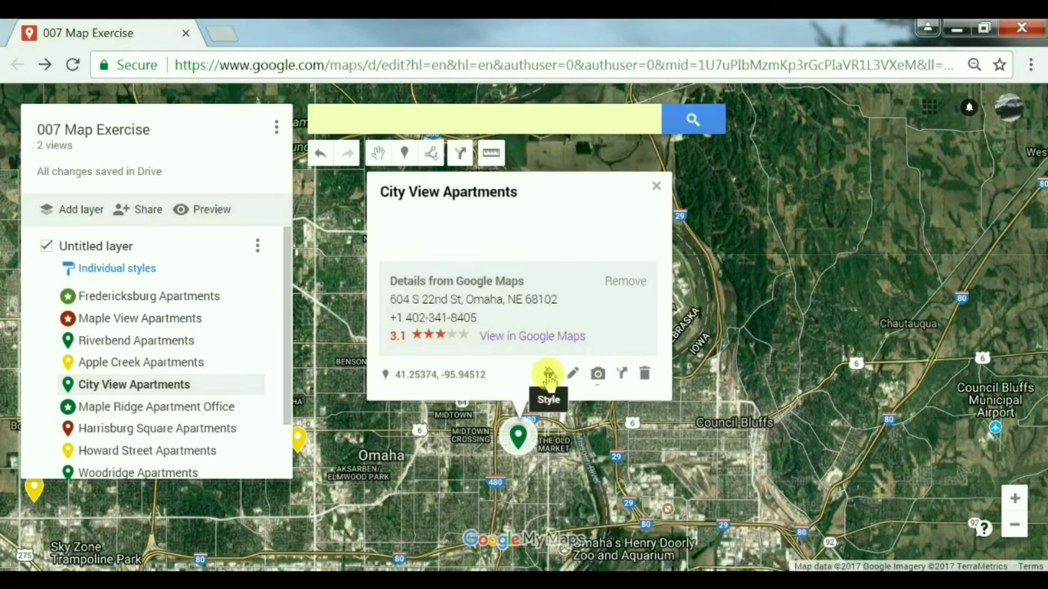
left_click(549, 375)
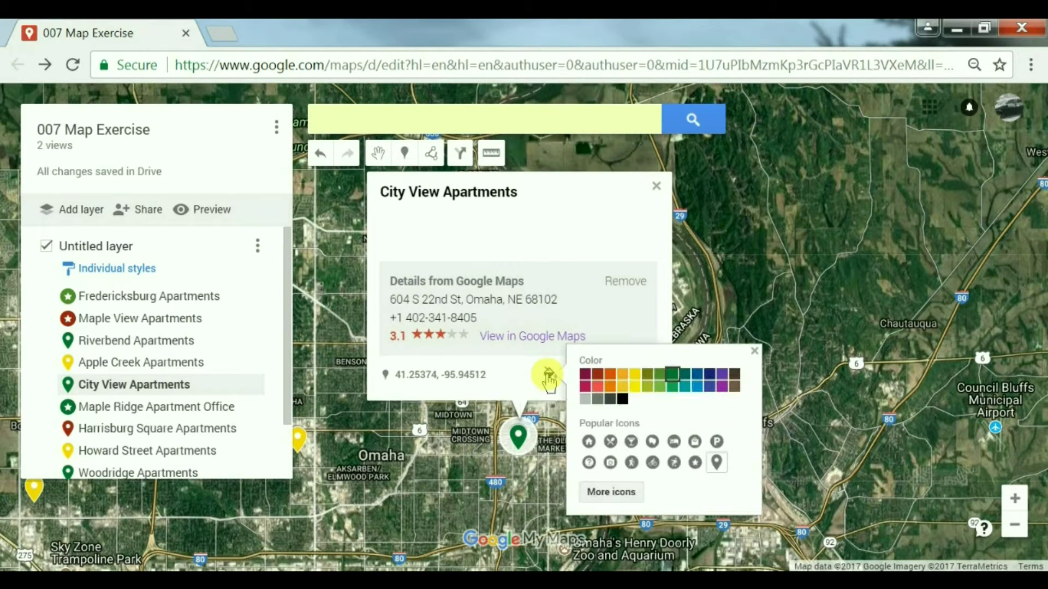
left_click(695, 464)
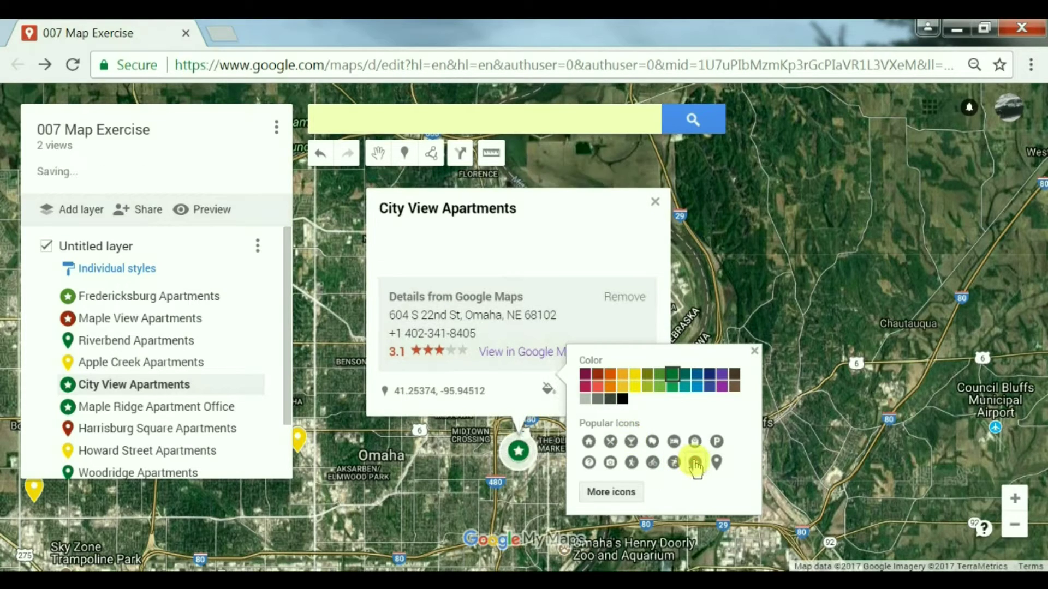
left_click(659, 204)
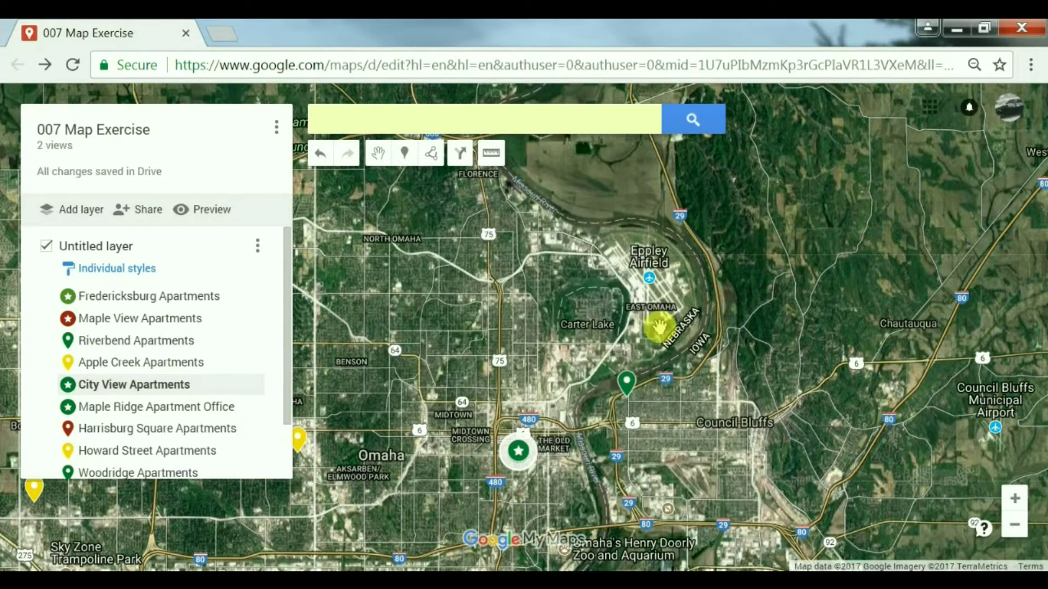
Step: Change the Riverbend Apartments pin to the bed (lodging) icon
left_click(626, 388)
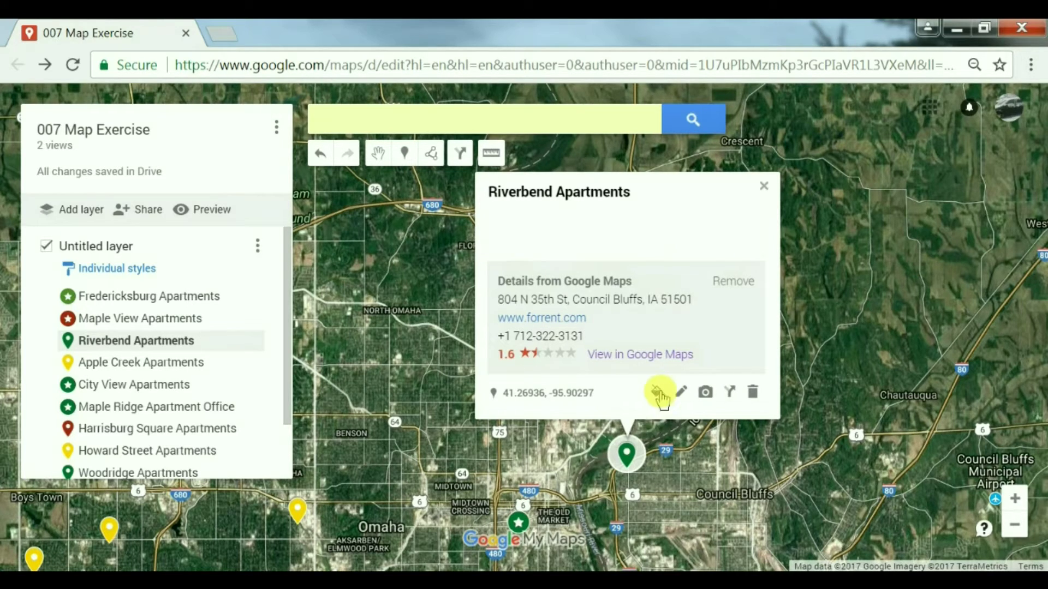
left_click(657, 393)
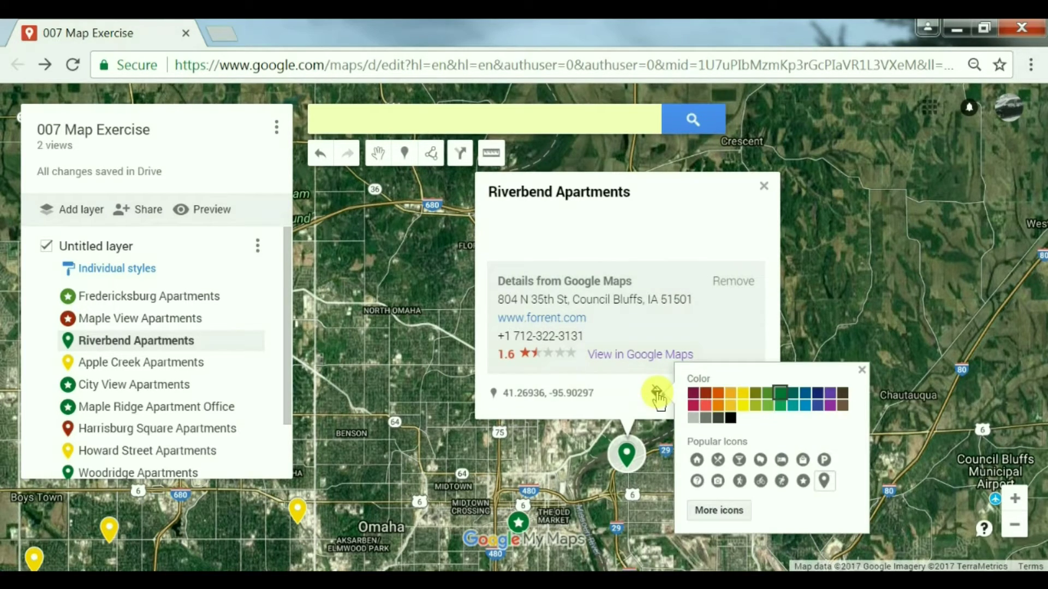
left_click(782, 461)
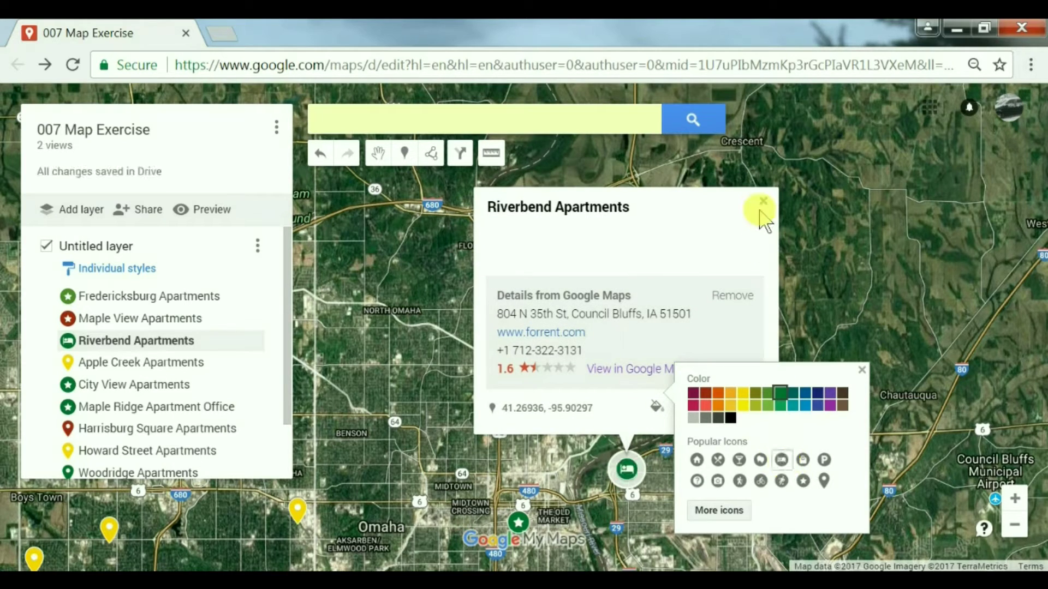
left_click(763, 201)
left_click(763, 201)
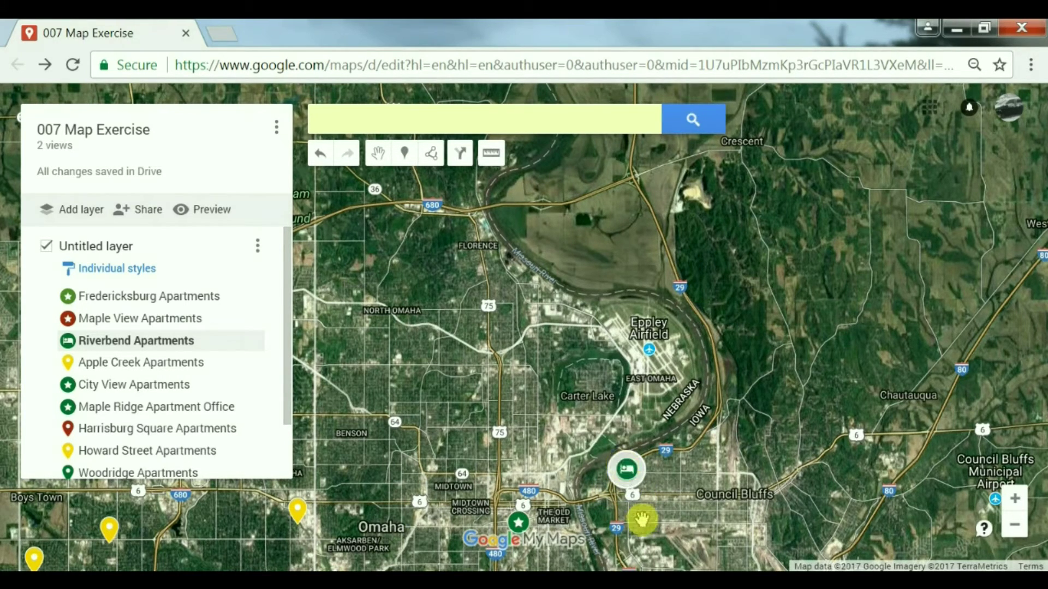
Step: Pan across Omaha and open the Riverbend Apartments marker's details card
left_click_drag(662, 496, 679, 472)
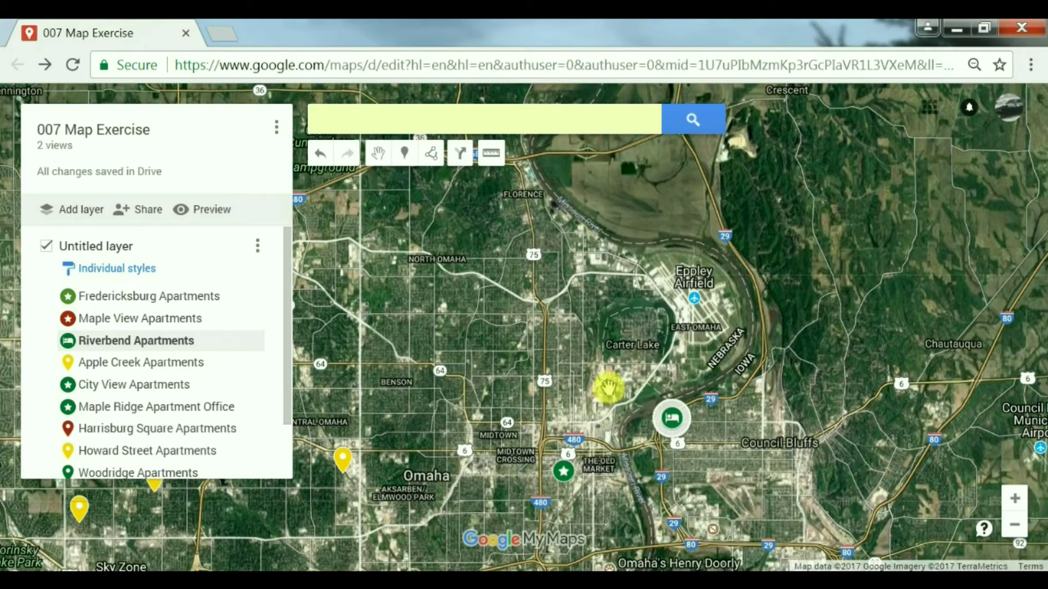
left_click_drag(682, 368, 749, 394)
left_click_drag(541, 382, 610, 273)
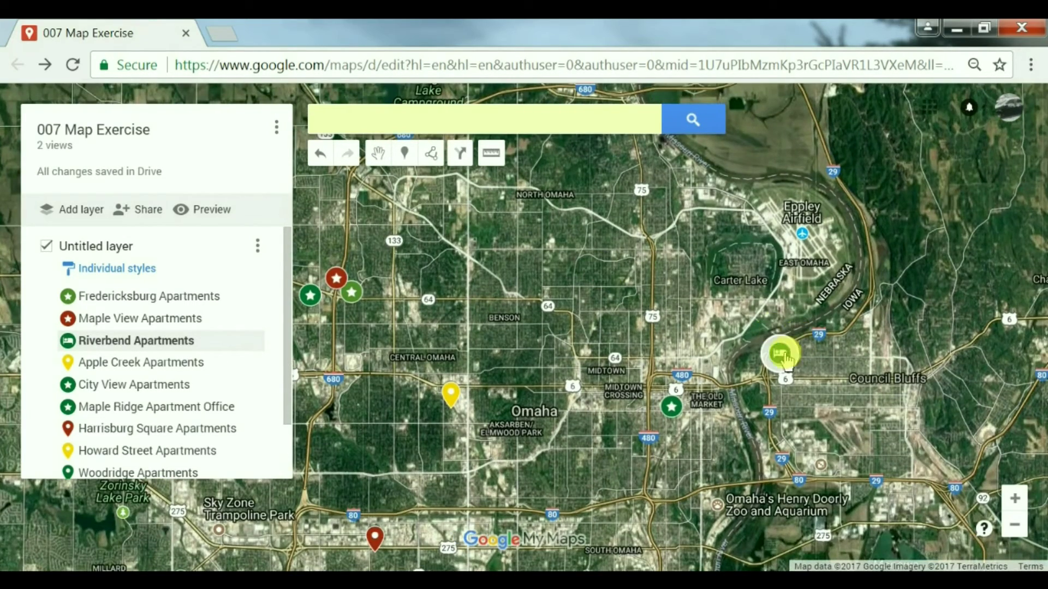
left_click(781, 355)
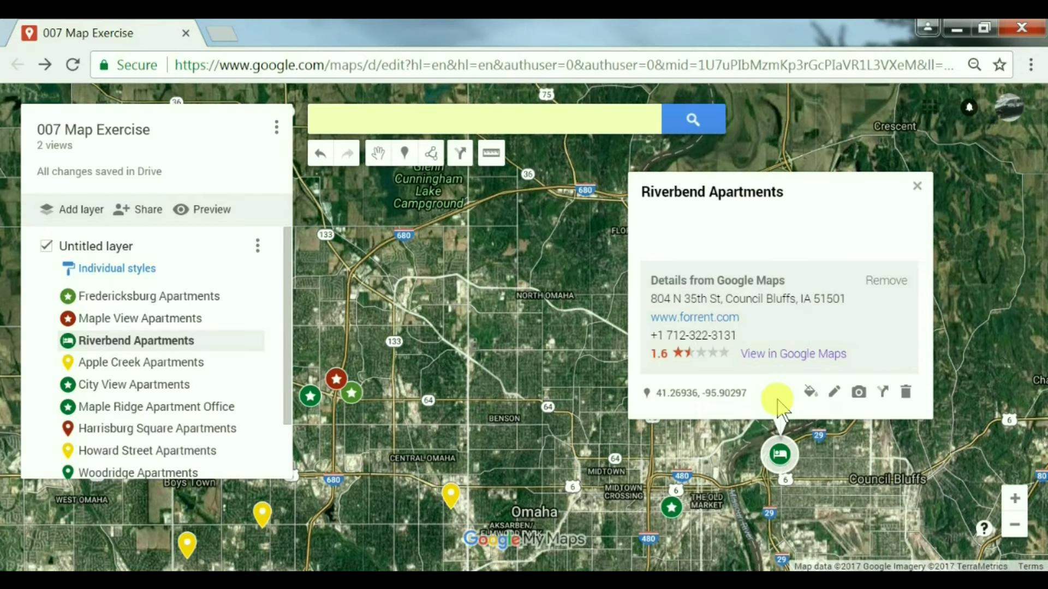
Step: Retitle Riverbend 'Stay x.x.xx Riverbend Apartments' with note 'Stayed and slept well on x.x.xx'
left_click(835, 393)
left_click(710, 229)
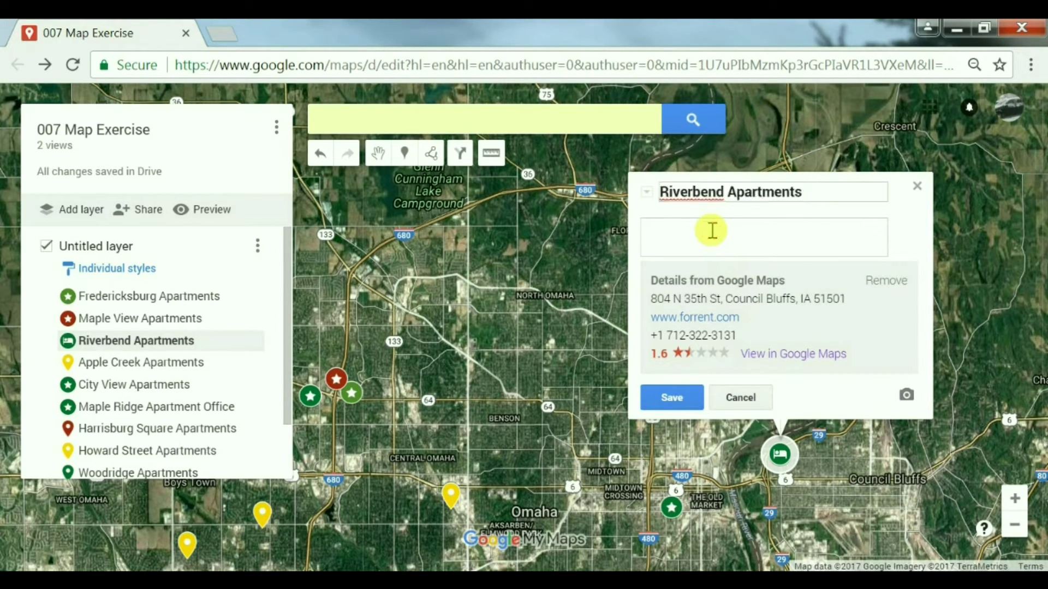
type("Stayed")
type(" and ")
type("st")
type("ept well")
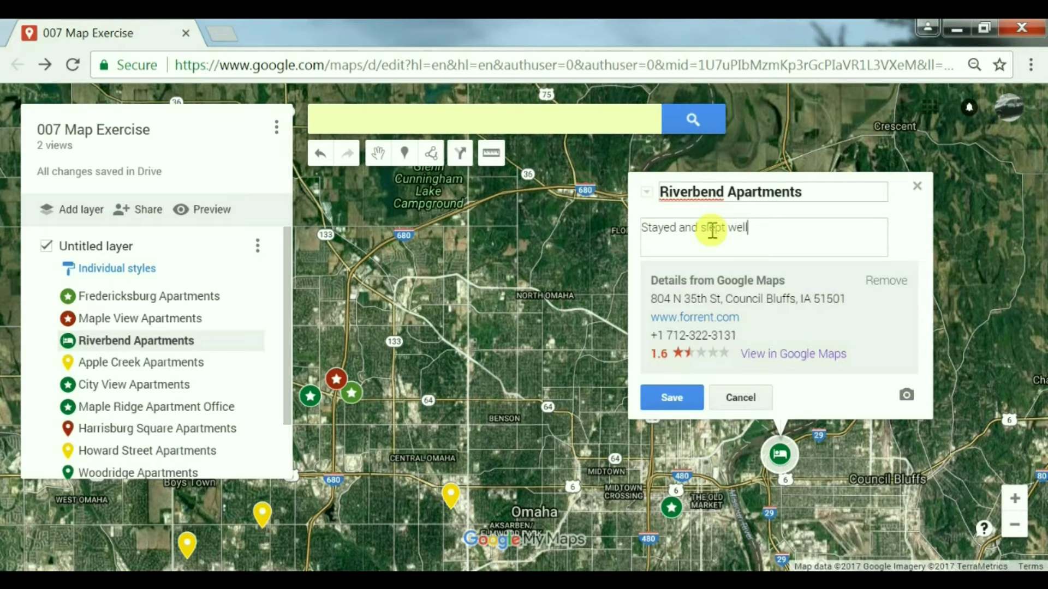
type(" on x.x.xx")
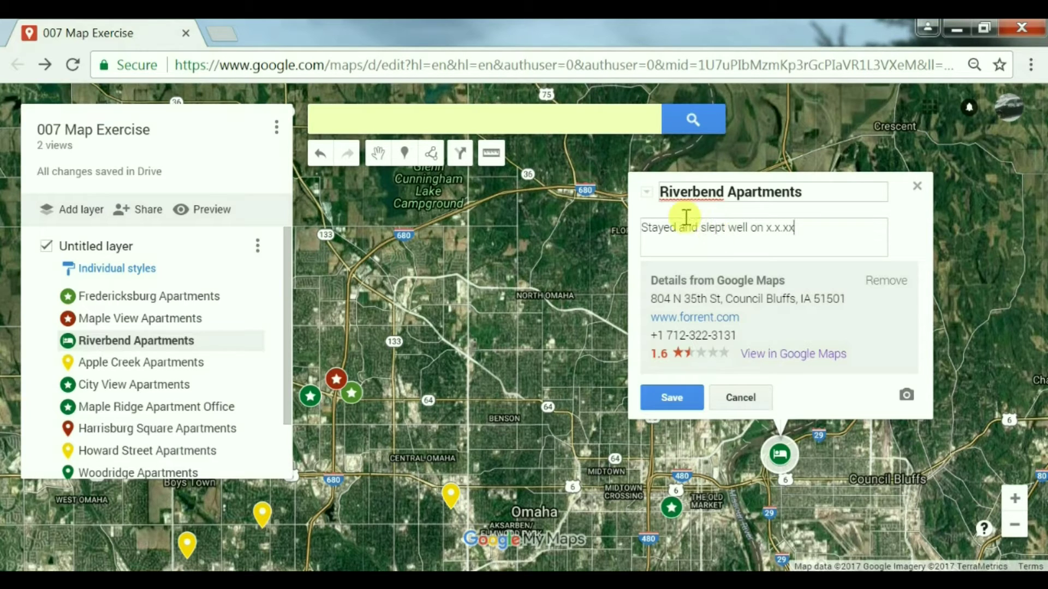
left_click(666, 194)
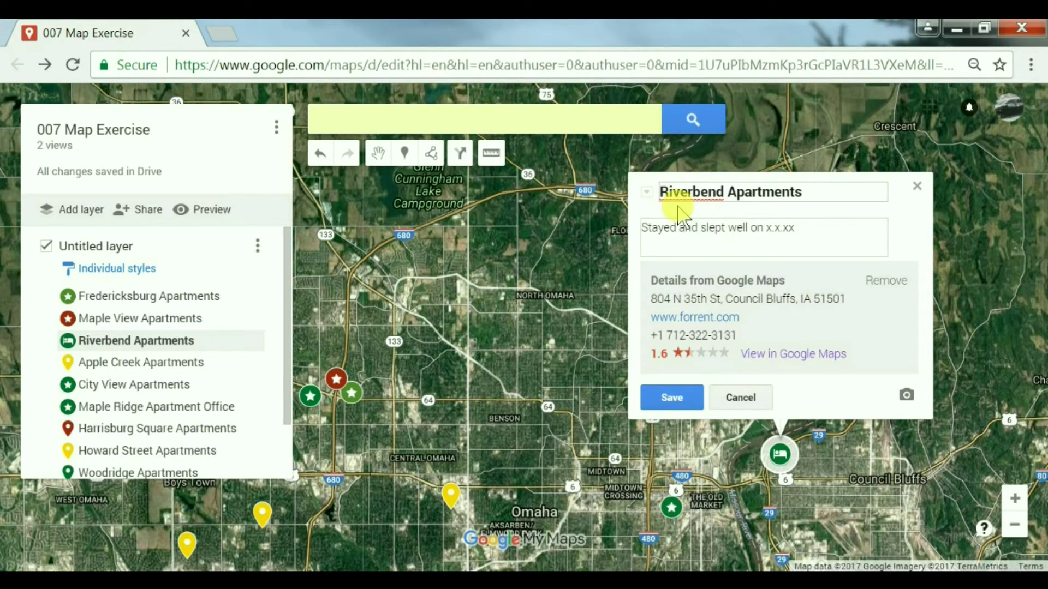
type("Stay ")
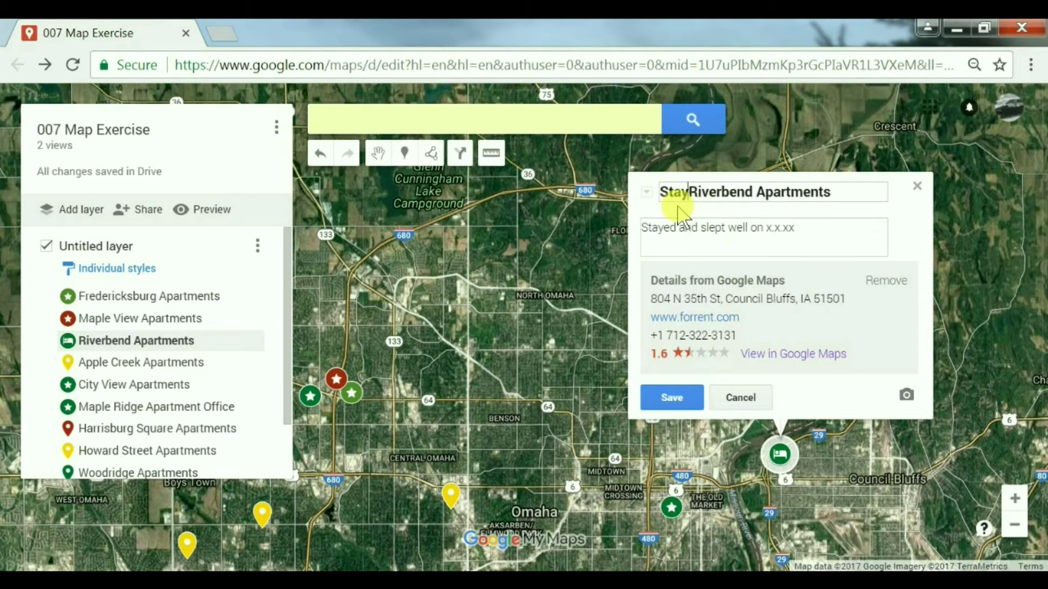
type("x.x.x")
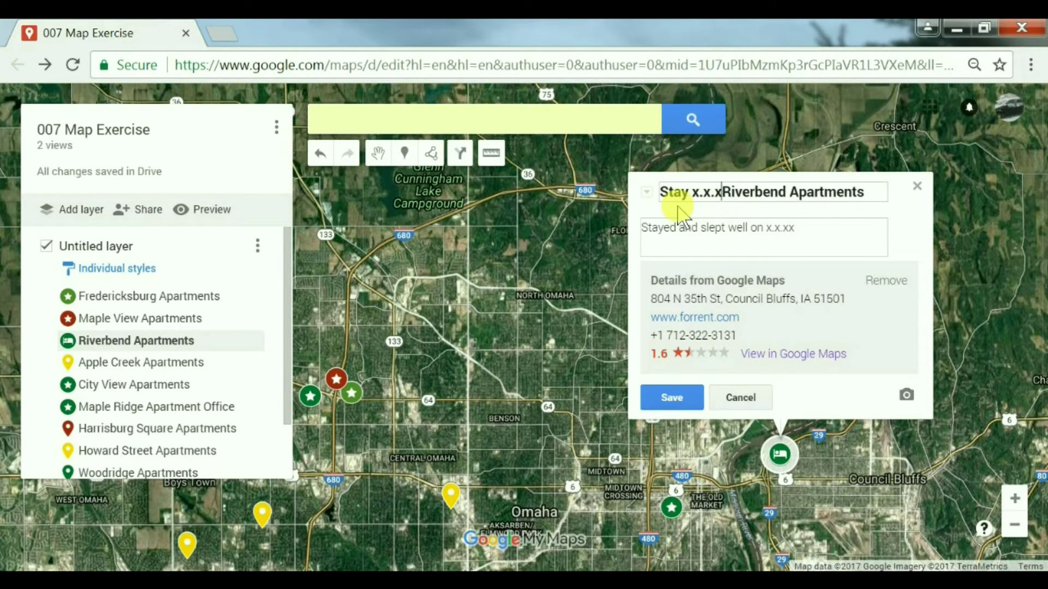
type("x")
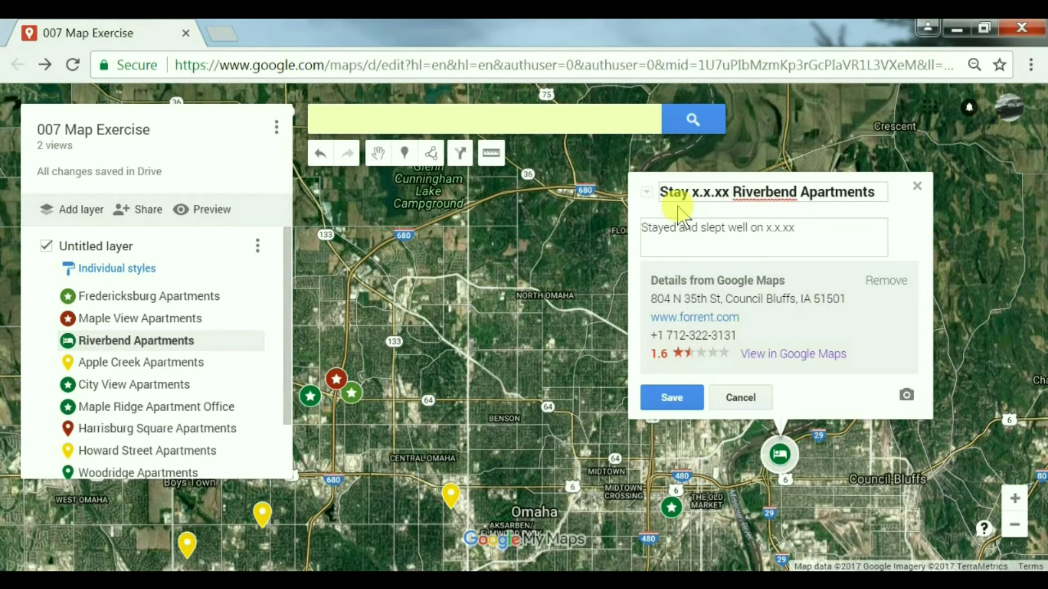
left_click(684, 399)
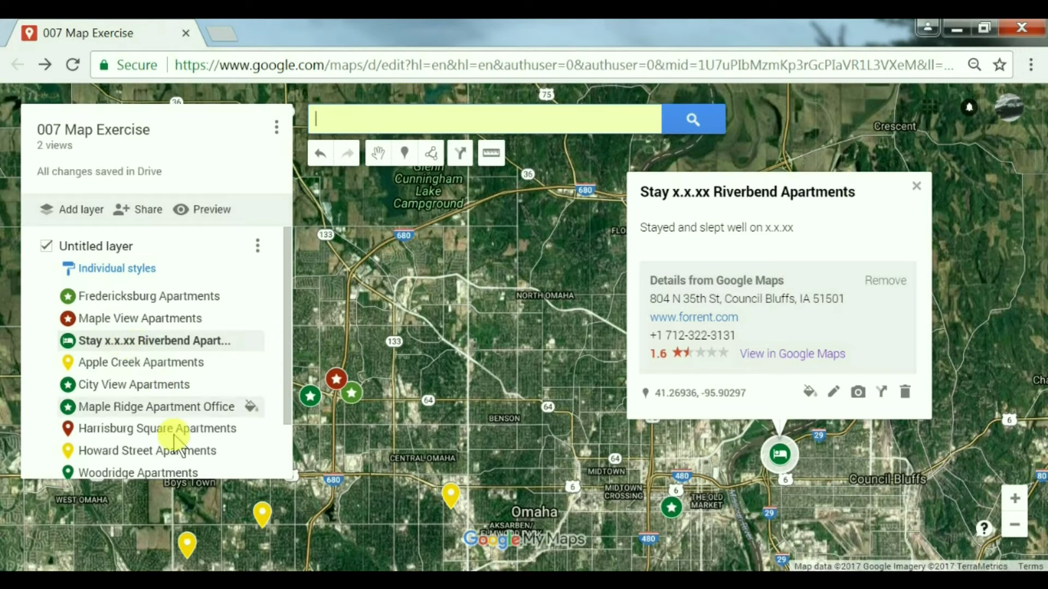
left_click_drag(285, 346, 277, 264)
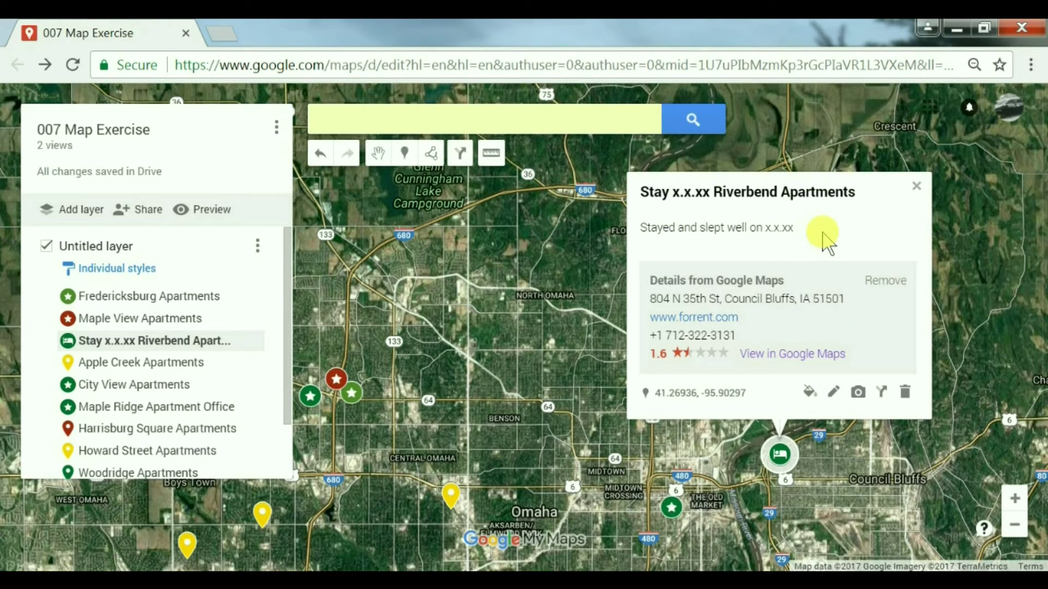
Step: Copy the 007 Map Exercise share link from its 'Link to share' sharing settings
left_click(141, 212)
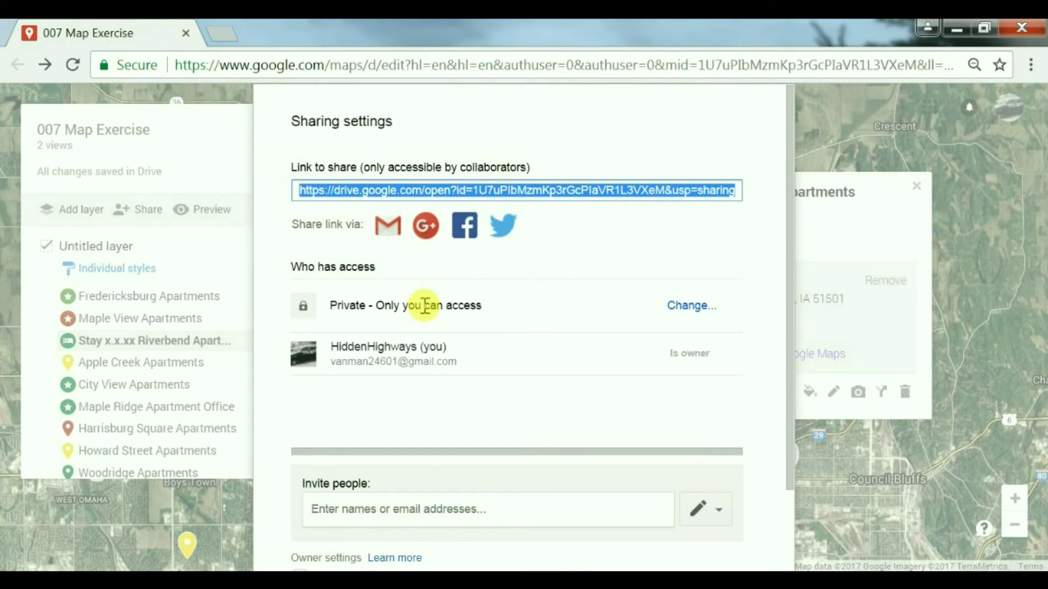
right_click(430, 197)
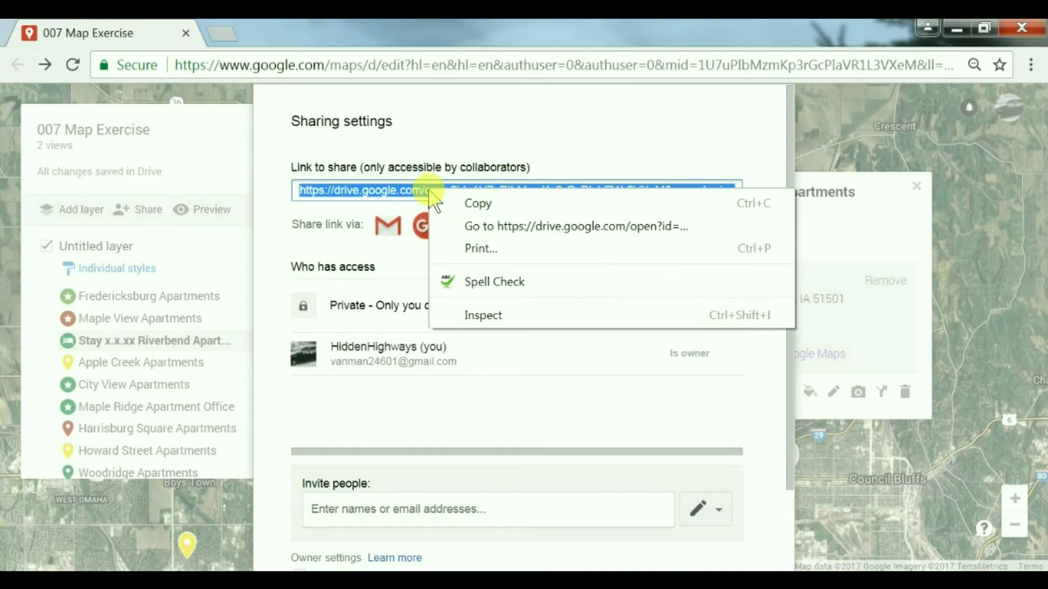
left_click(461, 123)
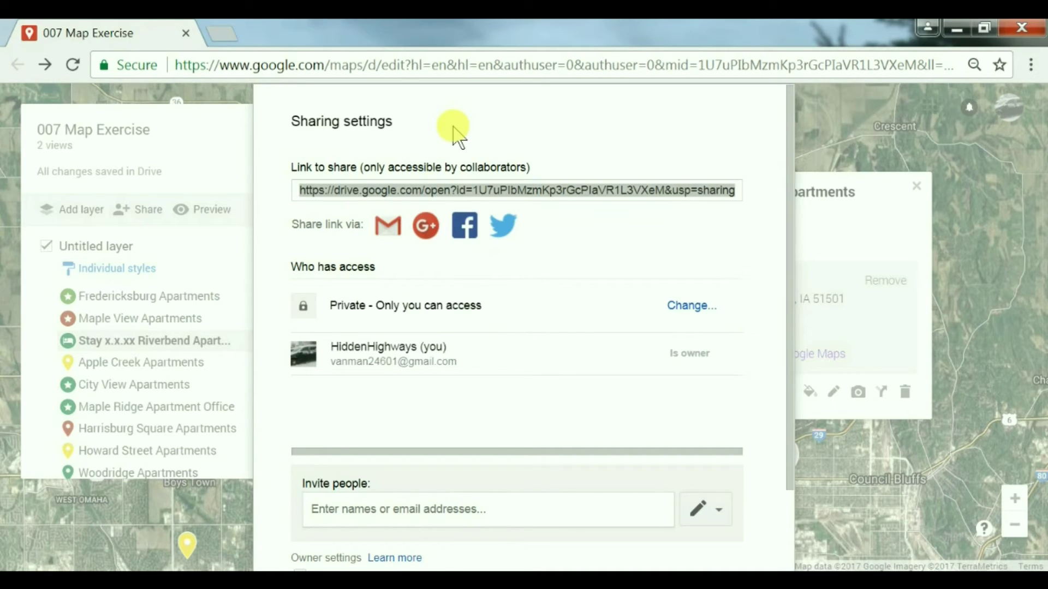
left_click(405, 192)
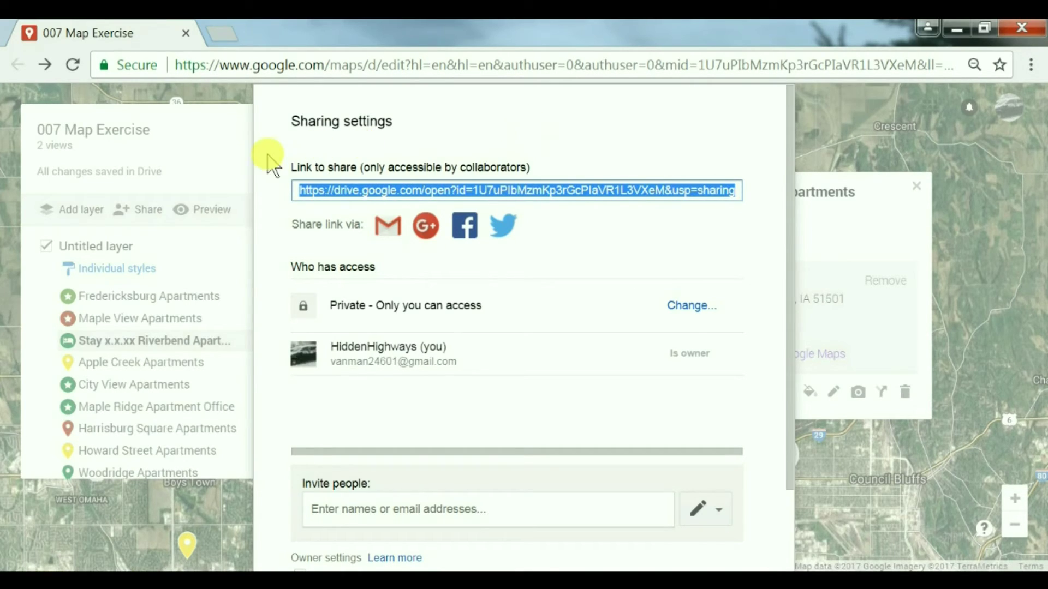
left_click(867, 129)
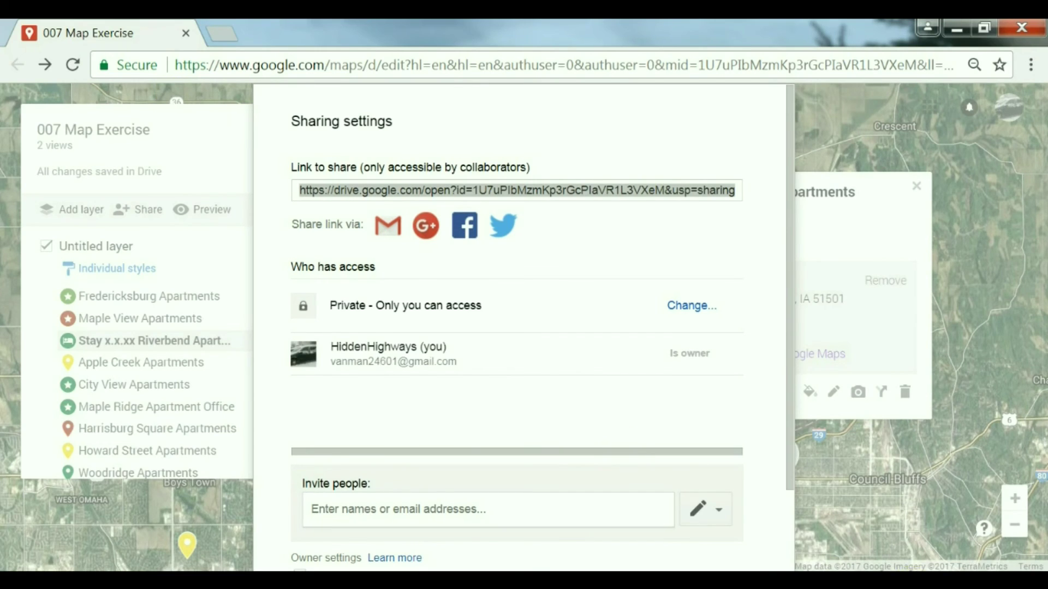
left_click(873, 570)
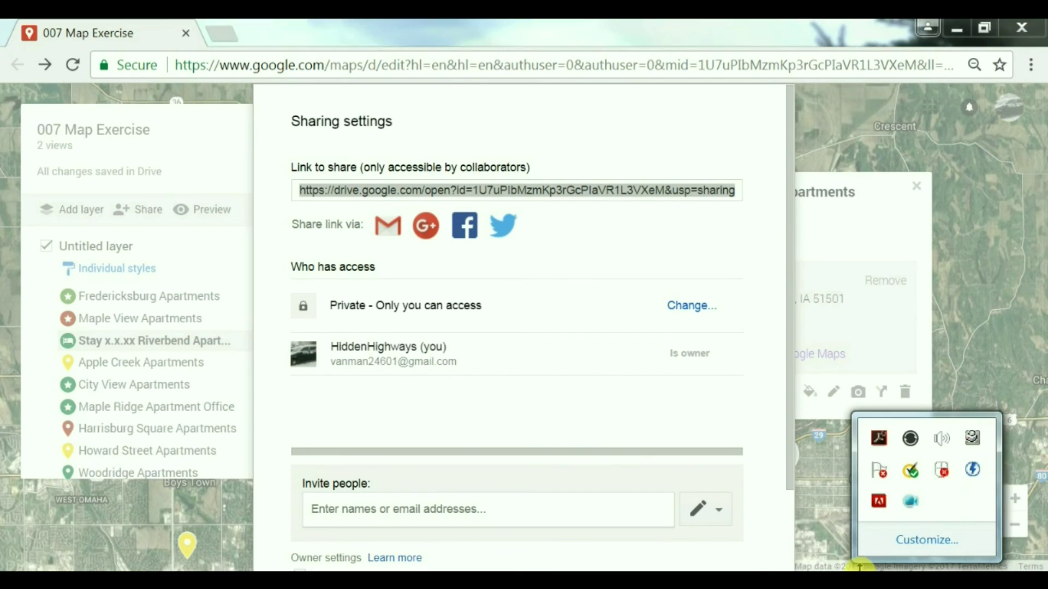
Step: Make the Apple Creek Apartments pin yellow, then close its style popup and info window
right_click(910, 502)
left_click(729, 382)
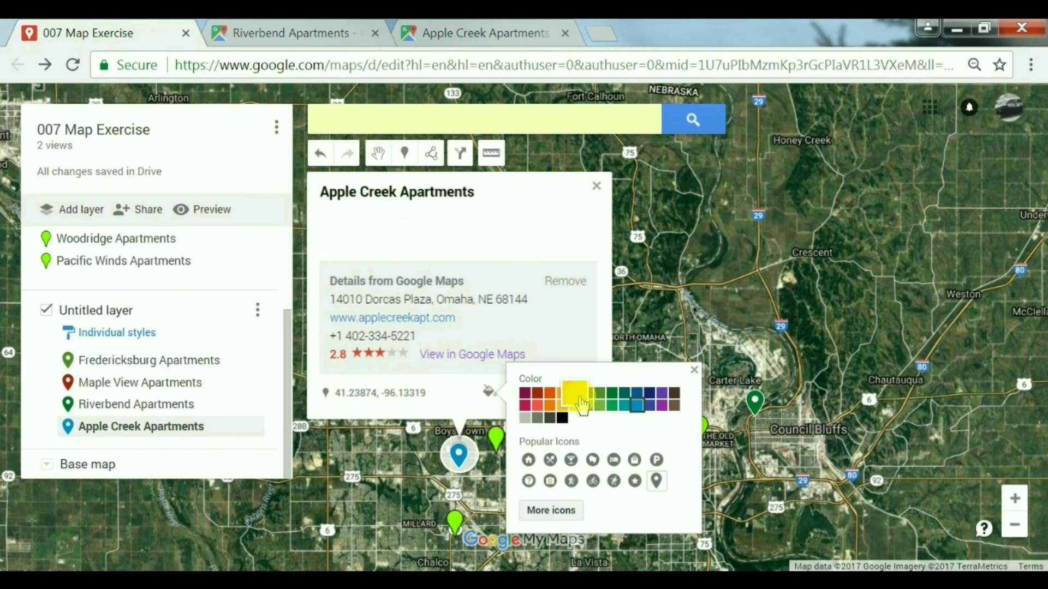
left_click(575, 393)
left_click(694, 370)
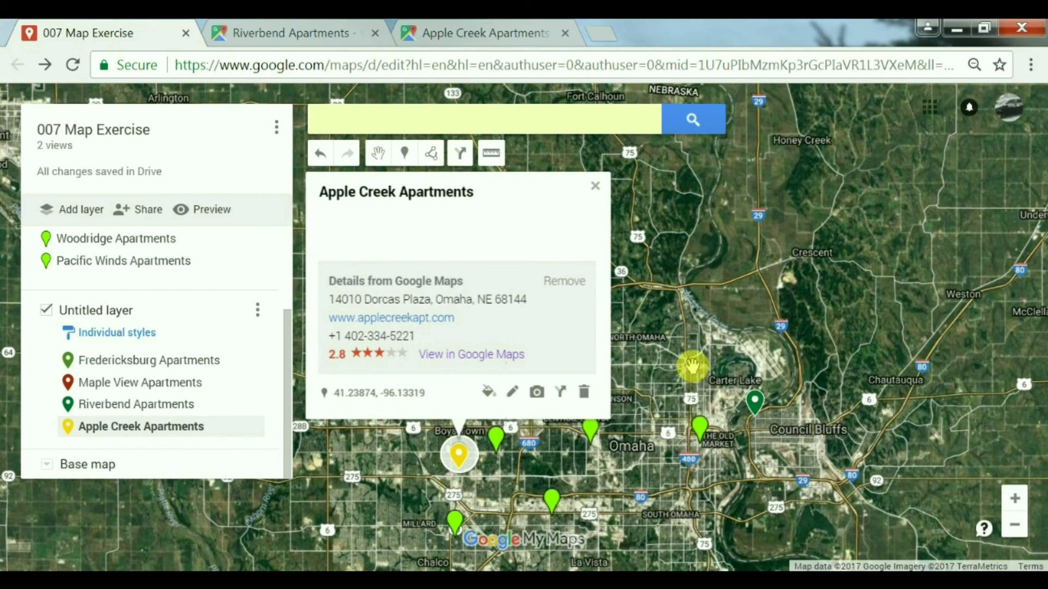
left_click(596, 188)
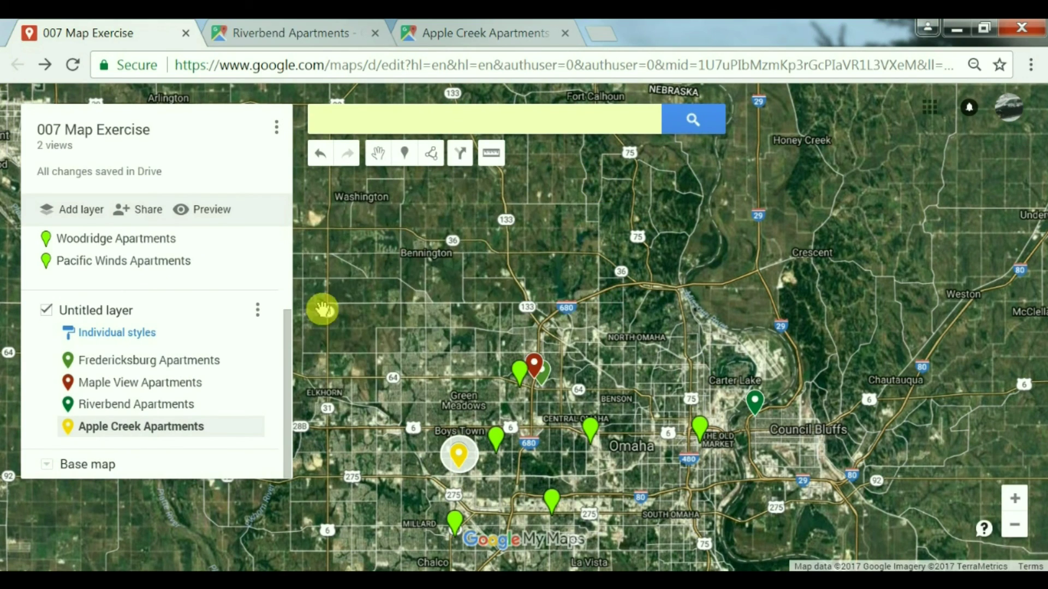
left_click_drag(284, 330, 276, 285)
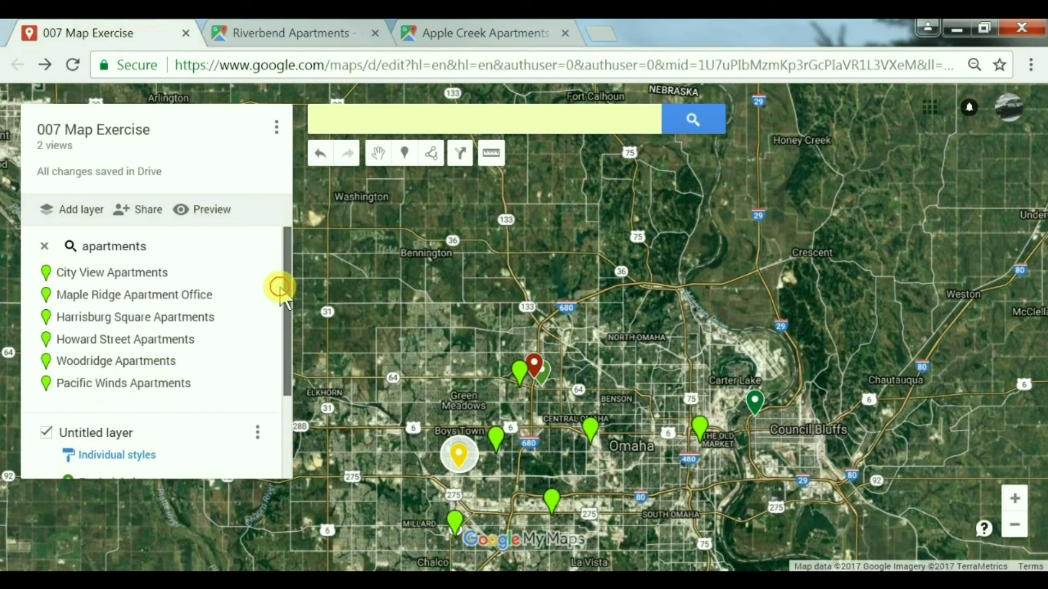
left_click(927, 581)
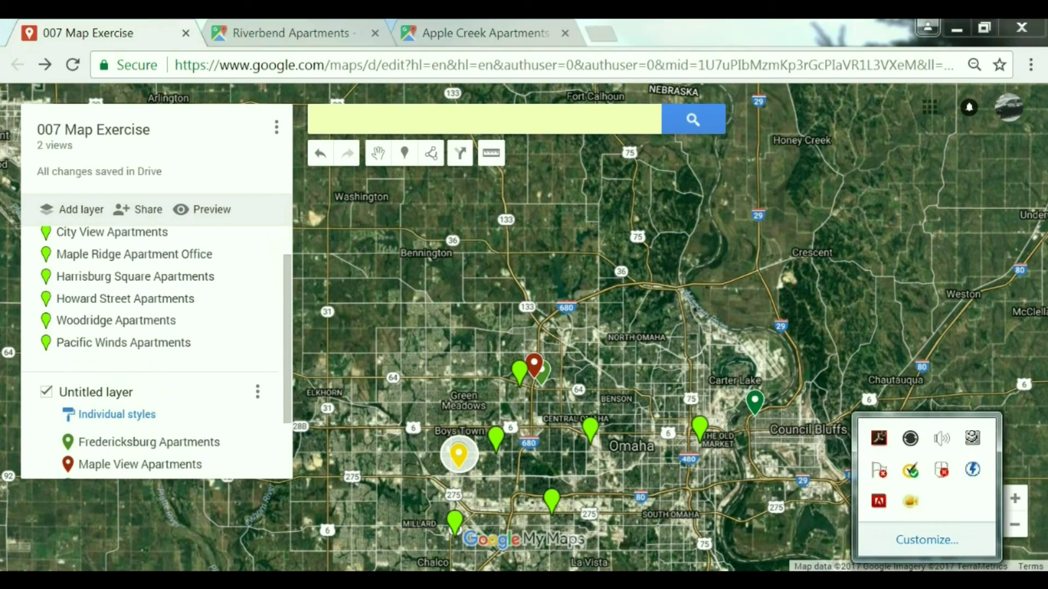